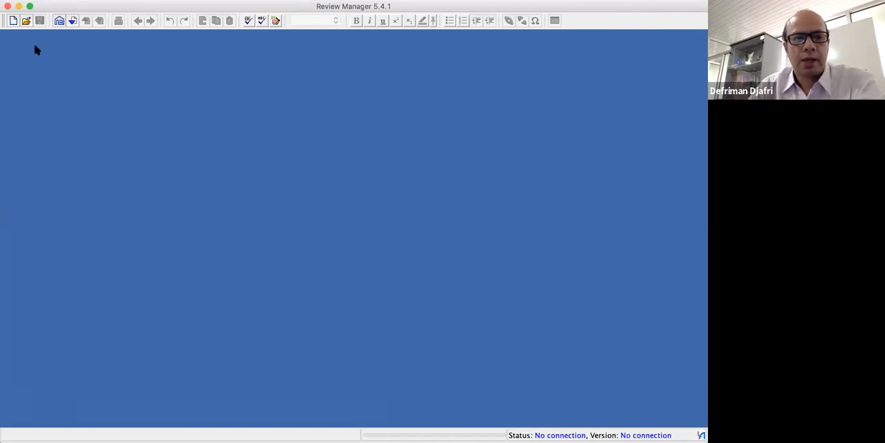
Create a new review of type Intervention review and proceed to its title settings
{"action": "left_click", "coordinate": [126, 6]}
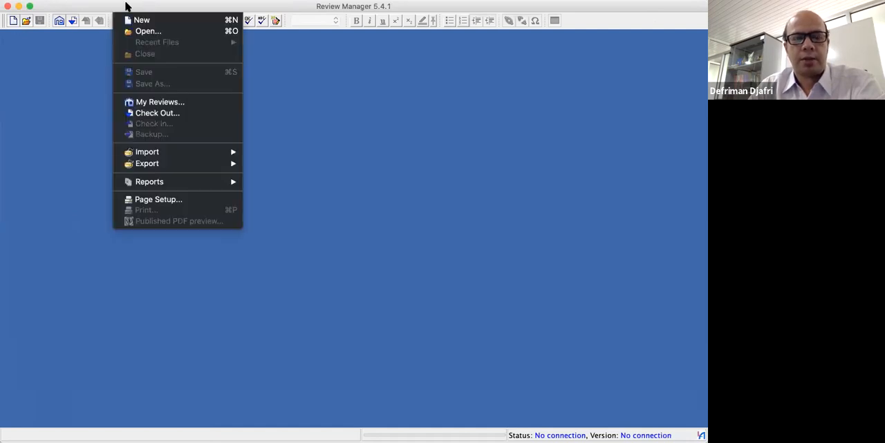
{"action": "left_click", "coordinate": [154, 24]}
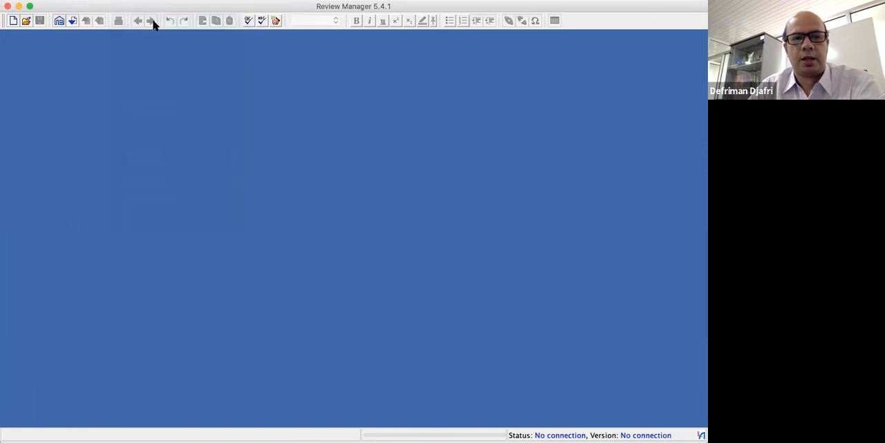
{"action": "left_click_drag", "start_coordinate": [243, 128], "coordinate": [187, 117]}
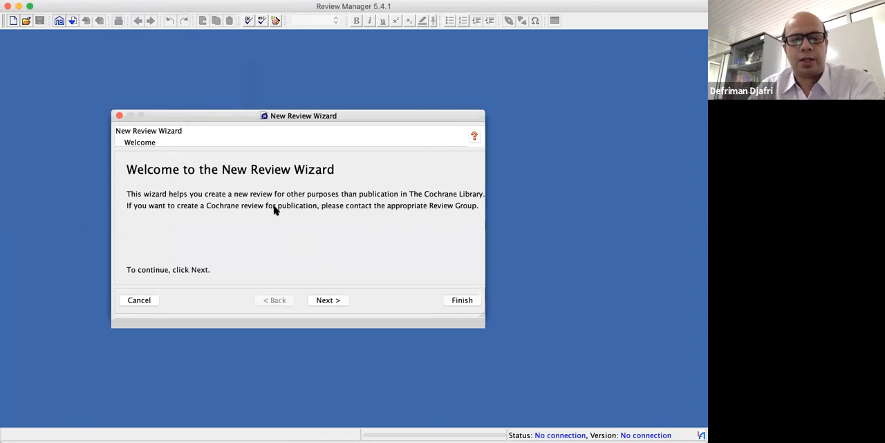
{"action": "left_click", "coordinate": [324, 301]}
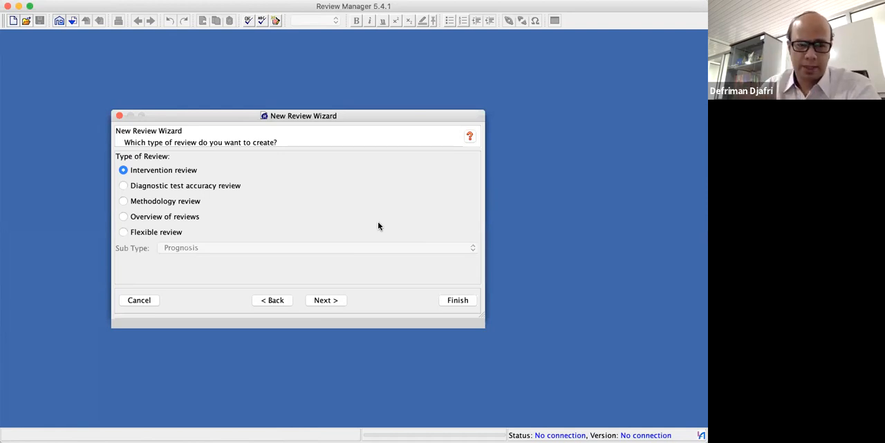
{"action": "left_click", "coordinate": [326, 300]}
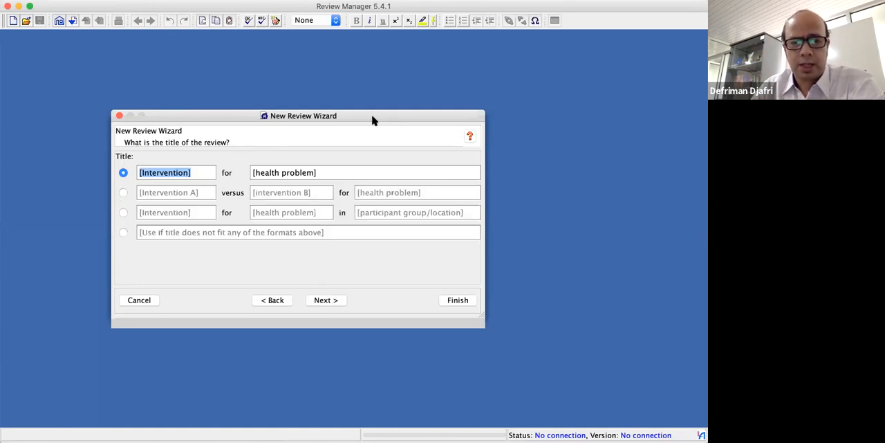
Replace the intervention placeholder in the first title format with "Kopi"
{"action": "left_click_drag", "start_coordinate": [372, 121], "coordinate": [374, 126]}
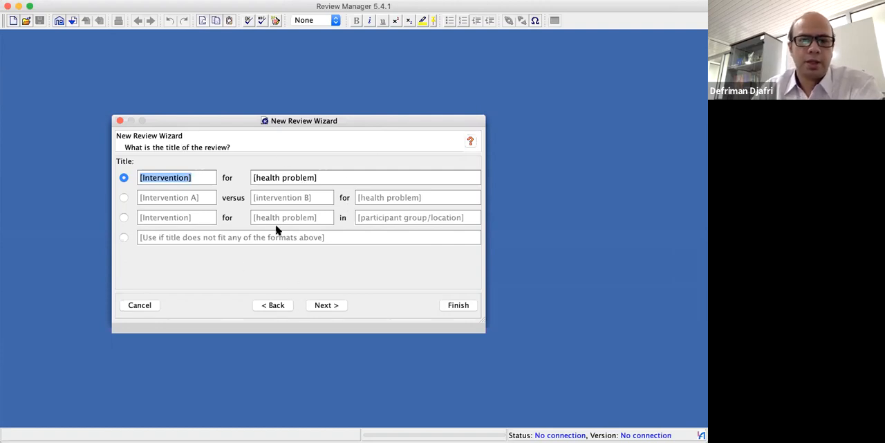
{"action": "left_click", "coordinate": [202, 181]}
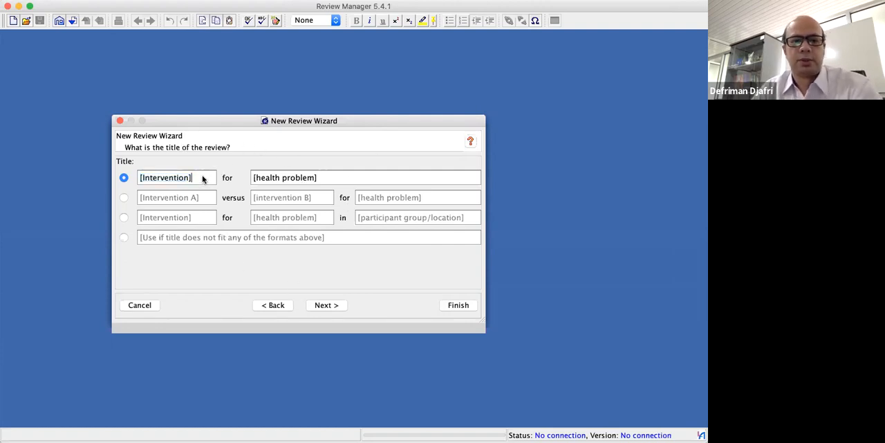
{"action": "key", "text": "BackSpace"}
{"action": "key", "text": "BackSpace"}
{"action": "key", "text": "BackSpace"}
{"action": "key", "text": "BackSpace"}
{"action": "key", "text": "BackSpace"}
{"action": "key", "text": "BackSpace"}
{"action": "key", "text": "BackSpace"}
{"action": "key", "text": "BackSpace"}
{"action": "key", "text": "BackSpace"}
{"action": "key", "text": "BackSpace"}
{"action": "key", "text": "BackSpace"}
{"action": "key", "text": "BackSpace"}
{"action": "key", "text": "BackSpace"}
{"action": "key", "text": "BackSpace"}
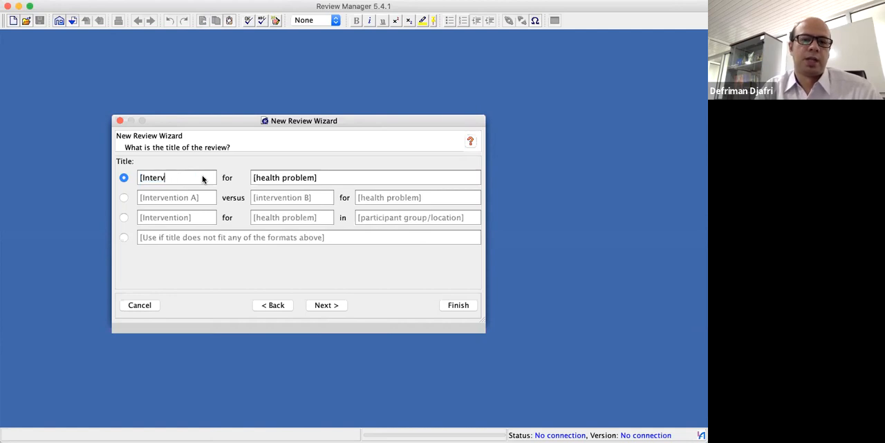
{"action": "type", "text": "Kopi"}
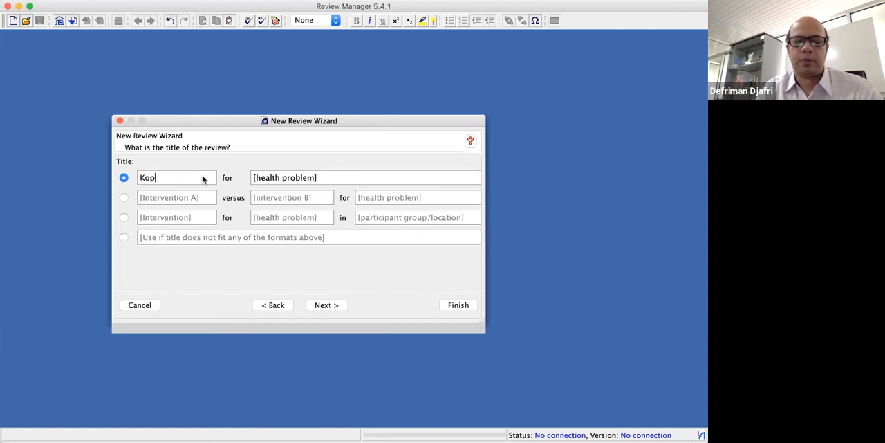
Replace the health problem placeholder in the review title with "Sakit Kepala"
{"action": "left_click", "coordinate": [339, 179]}
{"action": "left_click", "coordinate": [336, 177]}
{"action": "key", "text": "BackSpace"}
{"action": "key", "text": "BackSpace"}
{"action": "key", "text": "BackSpace"}
{"action": "key", "text": "BackSpace"}
{"action": "key", "text": "BackSpace"}
{"action": "key", "text": "BackSpace"}
{"action": "key", "text": "BackSpace"}
{"action": "key", "text": "BackSpace"}
{"action": "key", "text": "BackSpace"}
{"action": "key", "text": "BackSpace"}
{"action": "key", "text": "BackSpace"}
{"action": "key", "text": "BackSpace"}
{"action": "key", "text": "BackSpace"}
{"action": "key", "text": "BackSpace"}
{"action": "key", "text": "BackSpace"}
{"action": "key", "text": "BackSpace"}
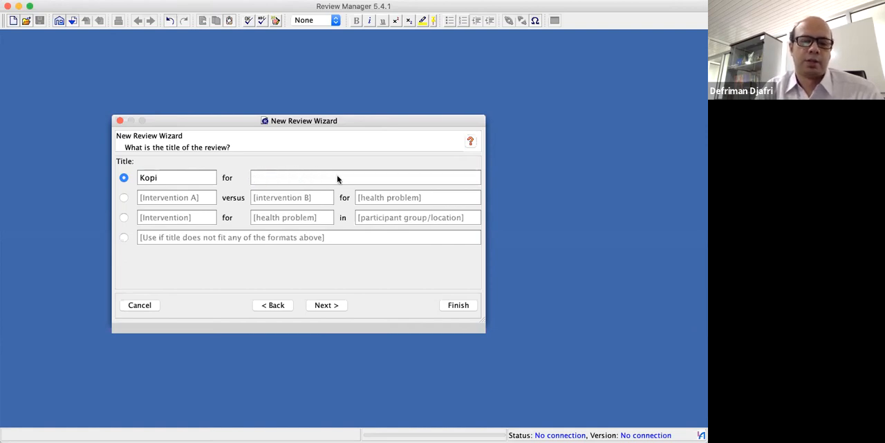
{"action": "type", "text": "Ssakit"}
{"action": "key", "text": "BackSpace"}
{"action": "key", "text": "BackSpace"}
{"action": "key", "text": "BackSpace"}
{"action": "key", "text": "BackSpace"}
{"action": "key", "text": "BackSpace"}
{"action": "type", "text": "akit"}
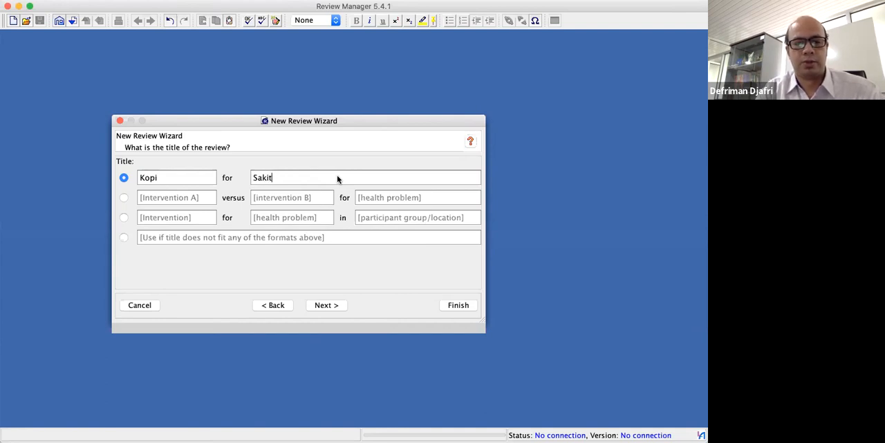
{"action": "type", "text": " Kepa"}
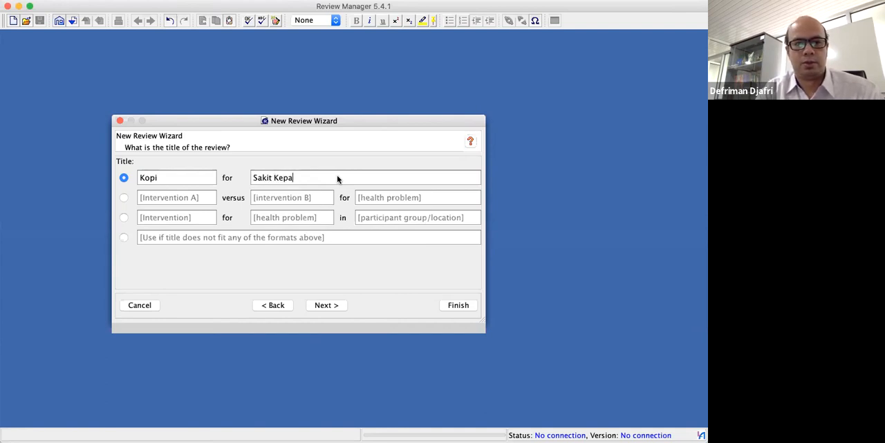
{"action": "type", "text": "la"}
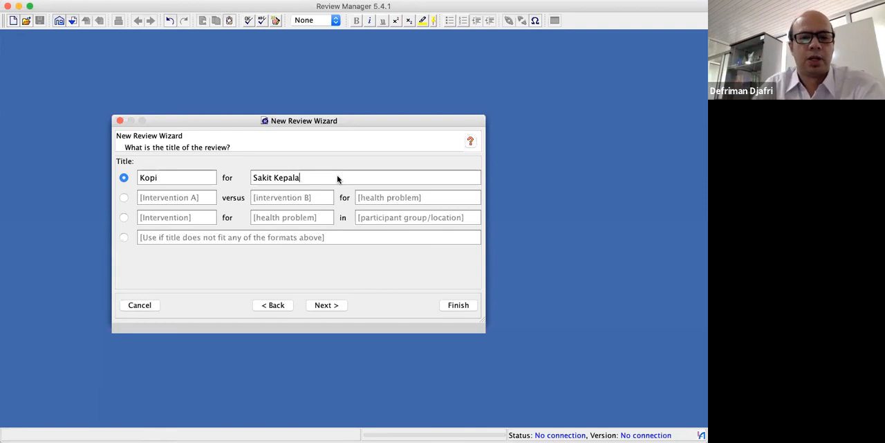
Set the review's starting stage to Full review and complete the wizard
{"action": "left_click", "coordinate": [335, 305]}
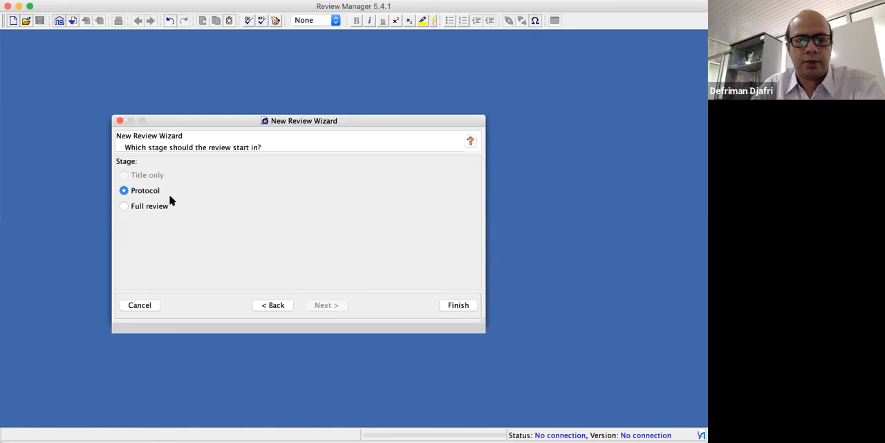
{"action": "left_click", "coordinate": [147, 206]}
{"action": "left_click", "coordinate": [460, 308]}
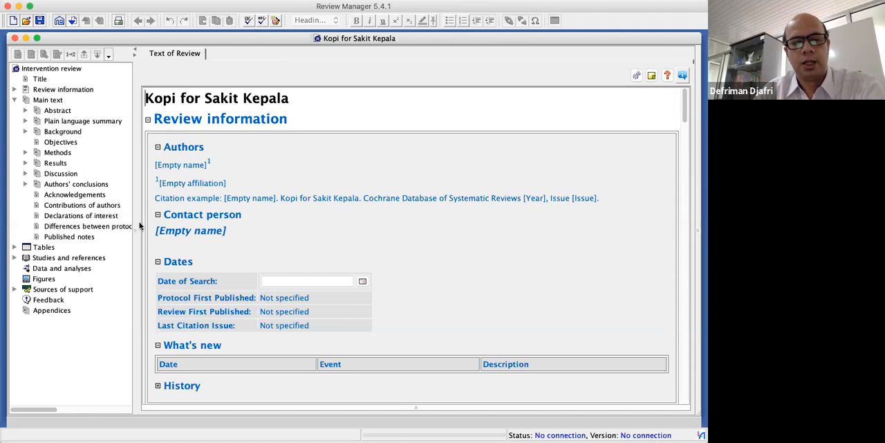
Examine the Figures, Data and analyses, and Studies and references sections of the review outline and their available commands
{"action": "left_click", "coordinate": [53, 280]}
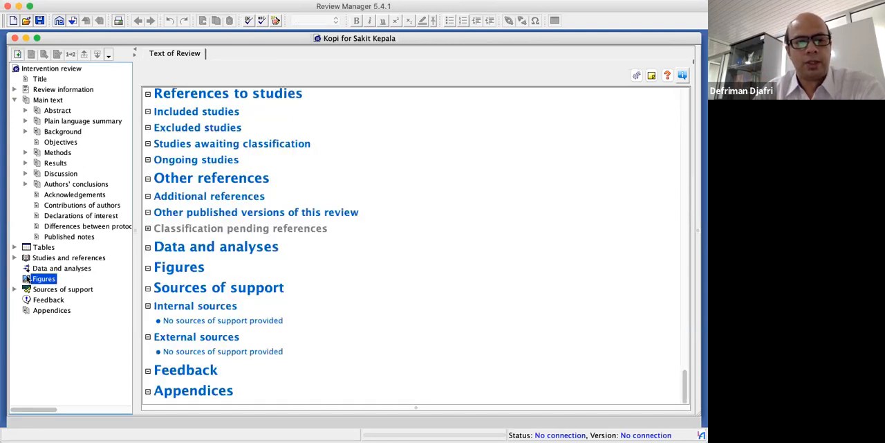
{"action": "left_click", "coordinate": [28, 270]}
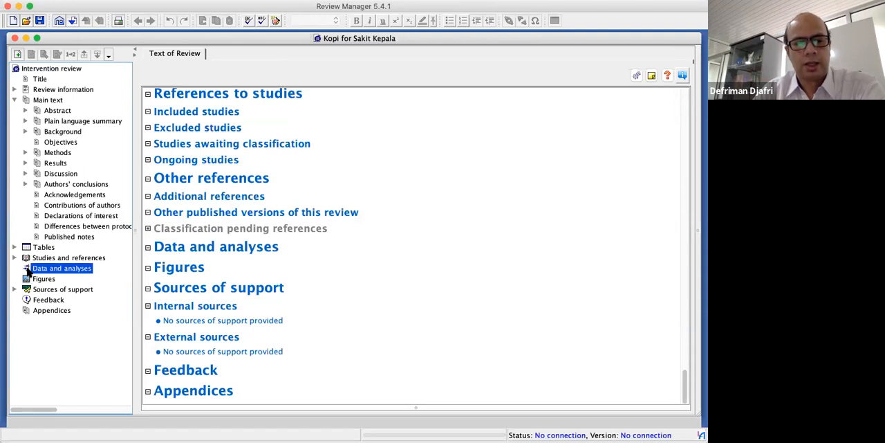
{"action": "right_click", "coordinate": [28, 270]}
{"action": "left_click", "coordinate": [17, 283]}
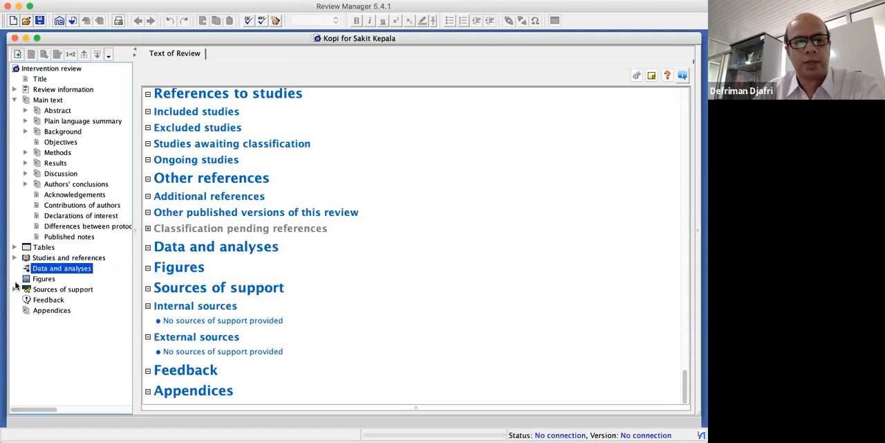
{"action": "right_click", "coordinate": [34, 279]}
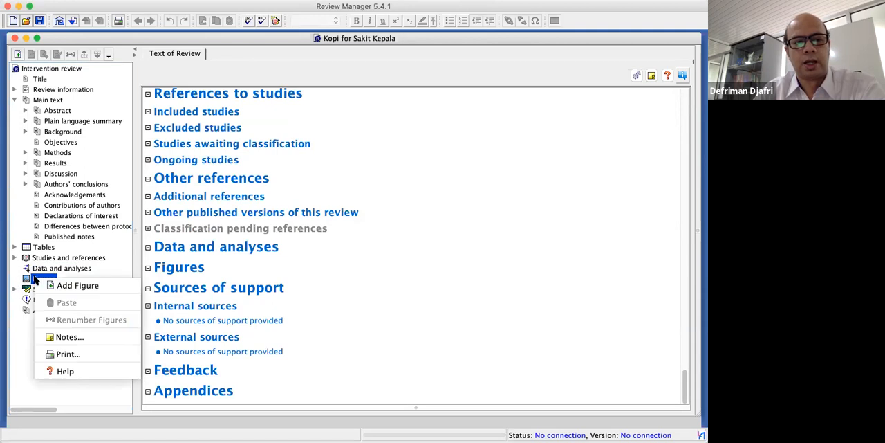
{"action": "left_click", "coordinate": [72, 268]}
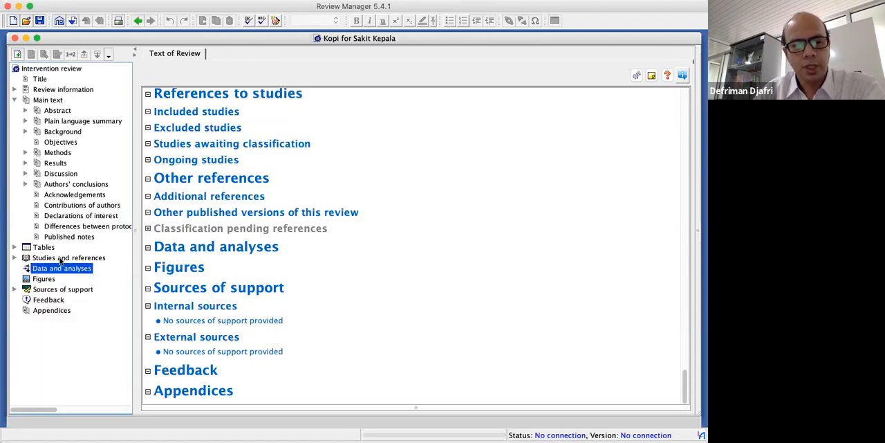
{"action": "left_click", "coordinate": [61, 259]}
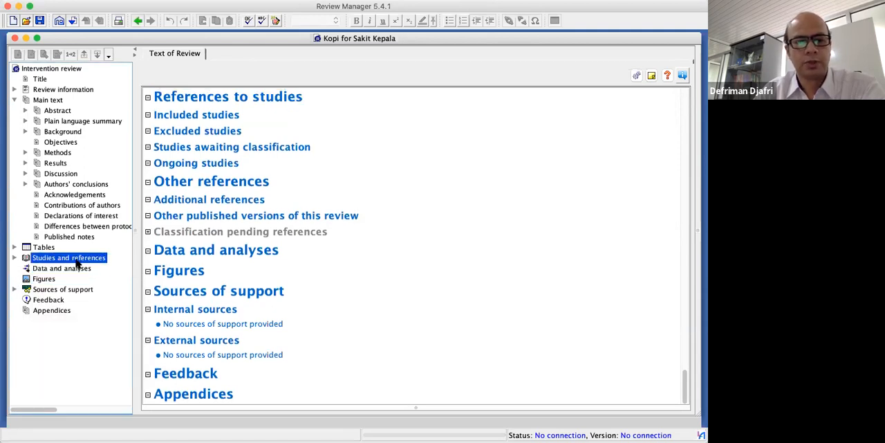
{"action": "right_click", "coordinate": [76, 262]}
{"action": "left_click", "coordinate": [42, 269]}
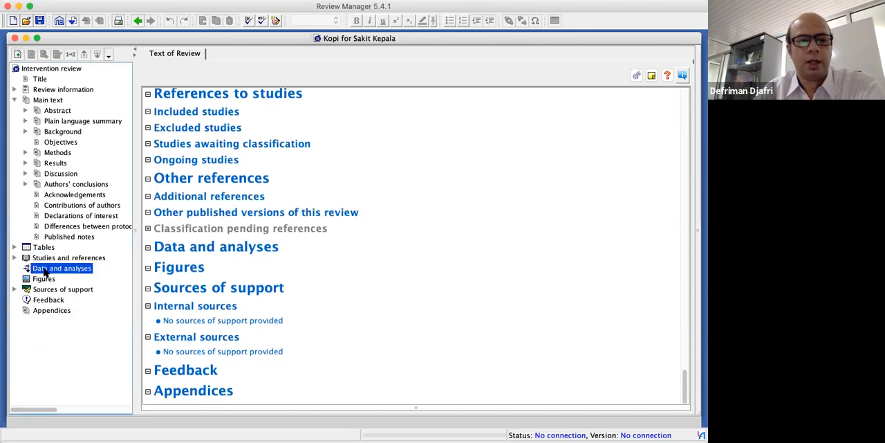
{"action": "right_click", "coordinate": [44, 272]}
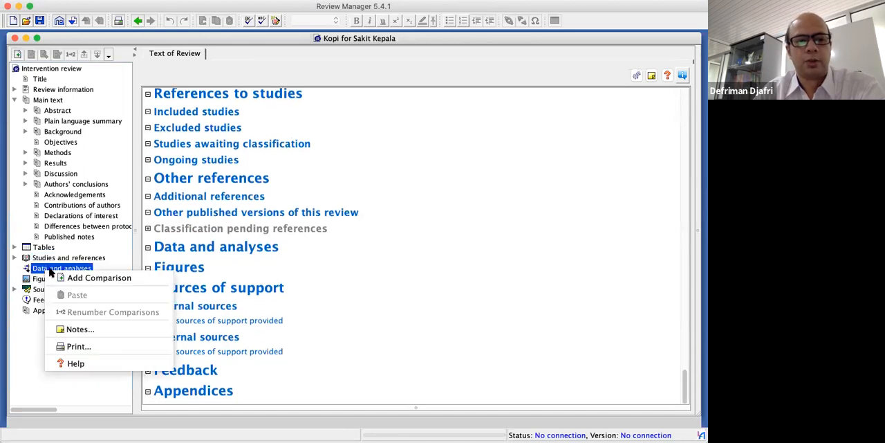
{"action": "left_click", "coordinate": [110, 279]}
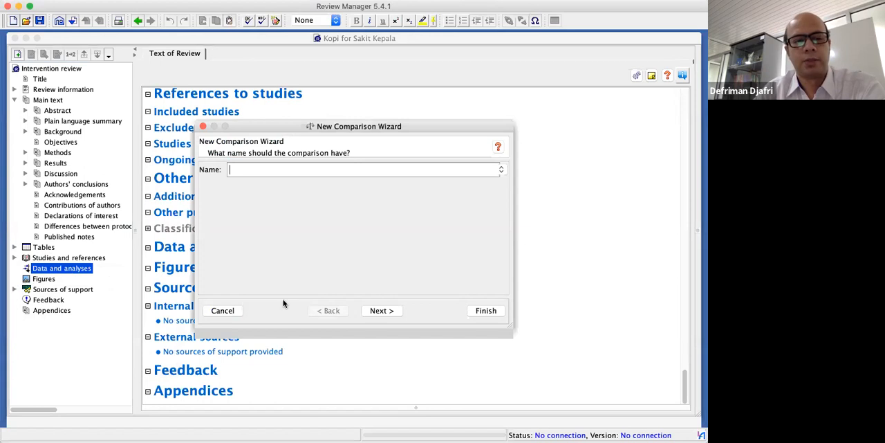
{"action": "left_click", "coordinate": [223, 310]}
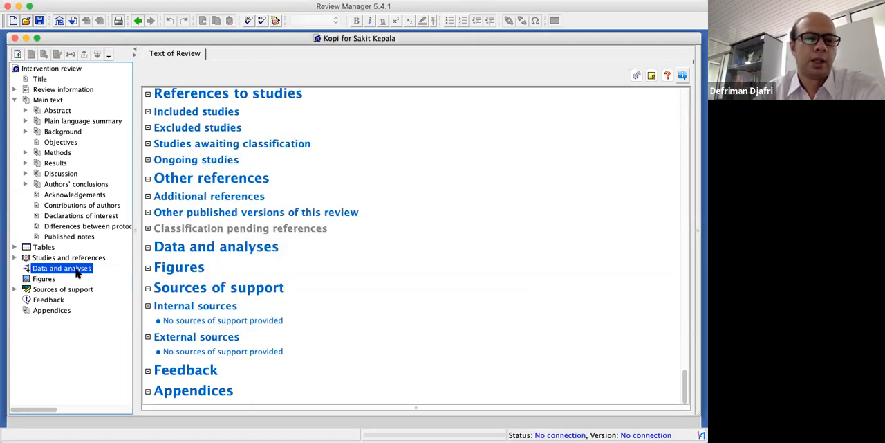
Add a comparison named "Kopi & Sakit Kepala" under Data and analyses, with Nothing as the follow-up action
{"action": "right_click", "coordinate": [76, 271]}
{"action": "left_click", "coordinate": [110, 279]}
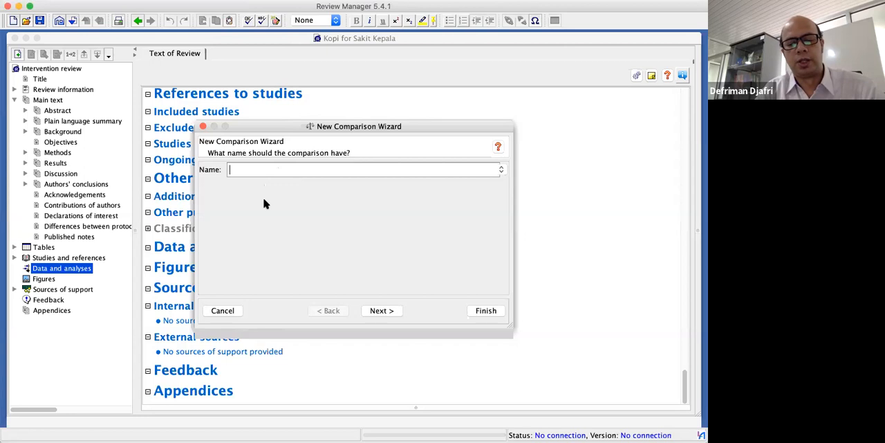
{"action": "type", "text": "opi"}
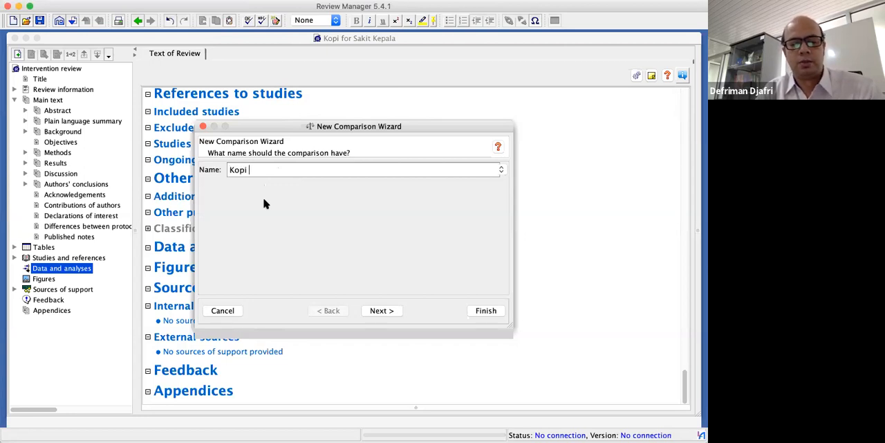
{"action": "type", "text": " Dan"}
{"action": "key", "text": "BackSpace"}
{"action": "key", "text": "BackSpace"}
{"action": "key", "text": "BackSpace"}
{"action": "key", "text": "BackSpace"}
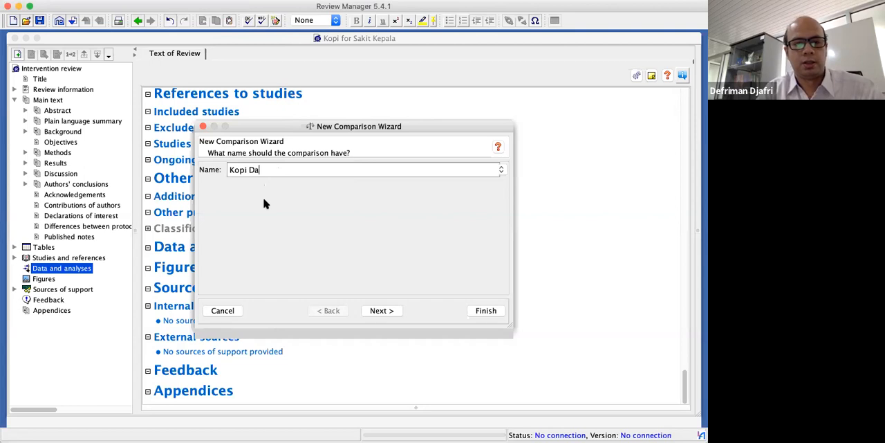
{"action": "type", "text": "& Sakit Kepala"}
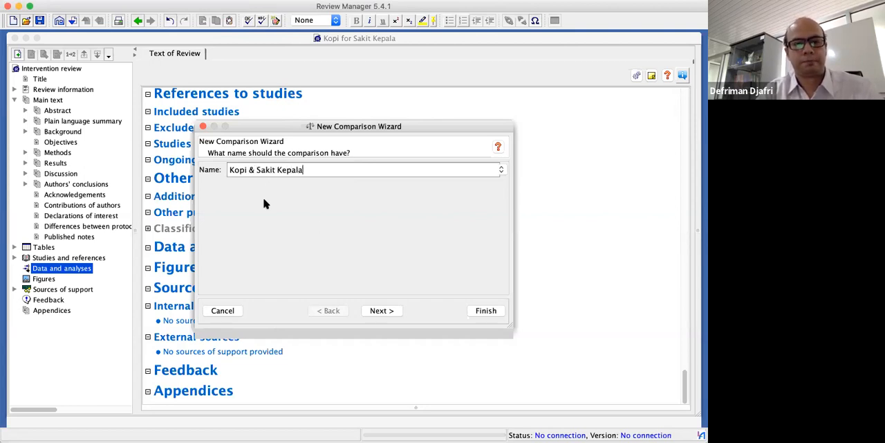
{"action": "left_click", "coordinate": [377, 311]}
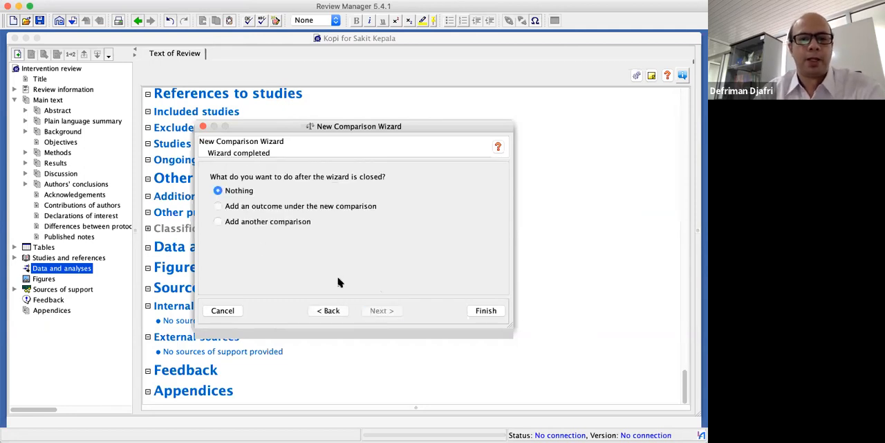
{"action": "left_click", "coordinate": [333, 310]}
{"action": "left_click", "coordinate": [381, 311]}
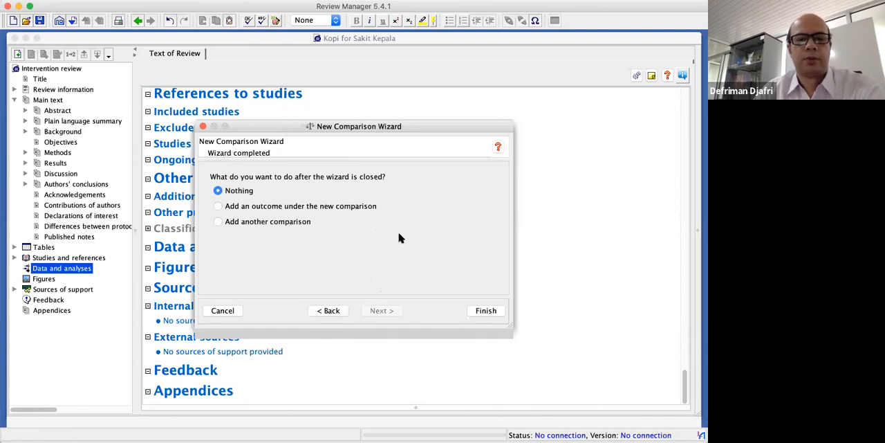
{"action": "left_click", "coordinate": [483, 312]}
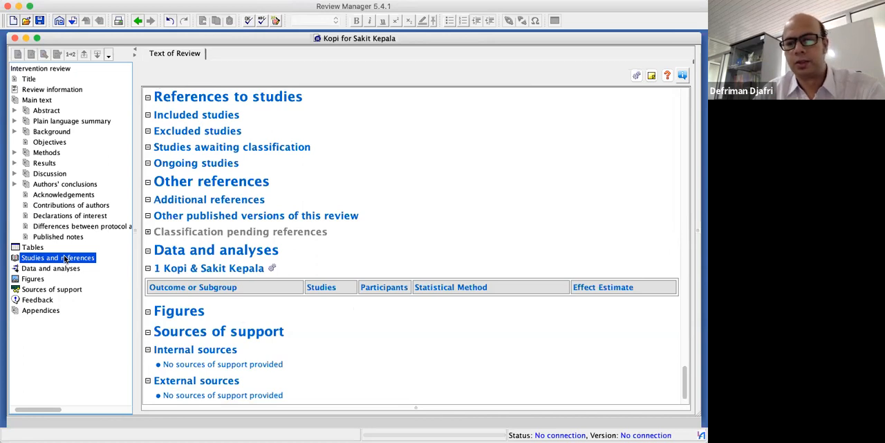
{"action": "right_click", "coordinate": [65, 259]}
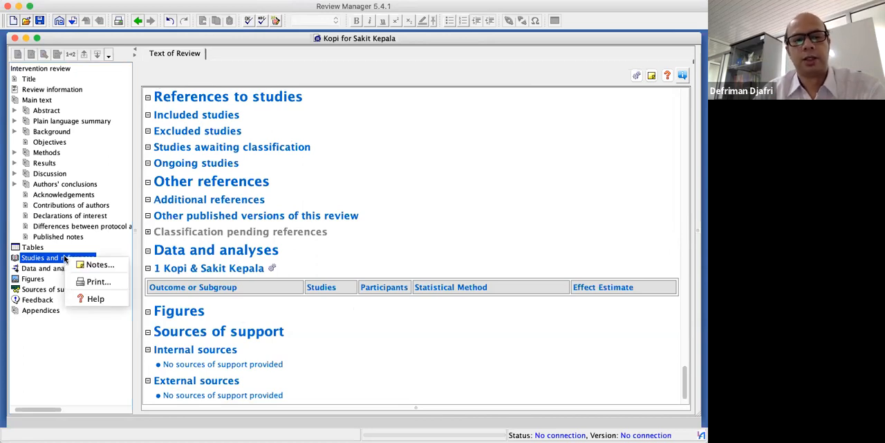
{"action": "left_click", "coordinate": [27, 269]}
{"action": "right_click", "coordinate": [26, 269]}
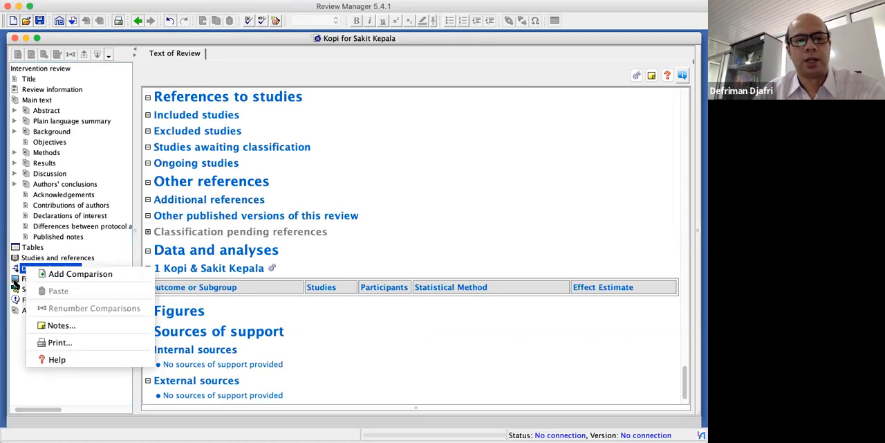
{"action": "left_click", "coordinate": [15, 275]}
{"action": "left_click", "coordinate": [14, 258]}
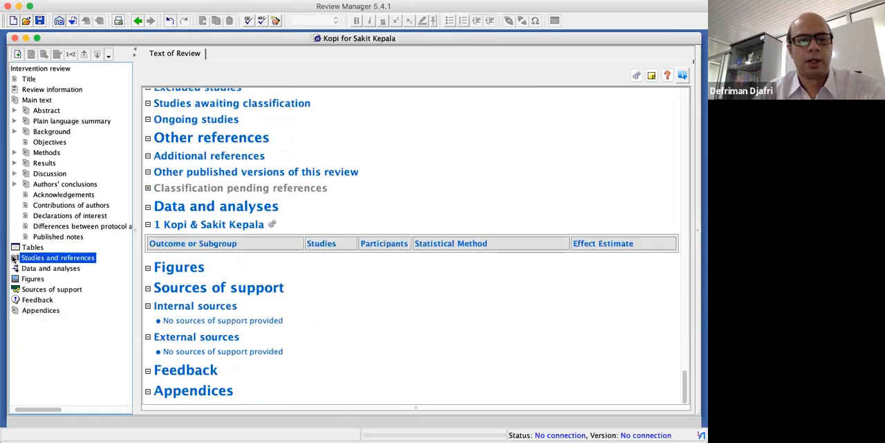
{"action": "right_click", "coordinate": [14, 258]}
{"action": "left_click", "coordinate": [15, 279]}
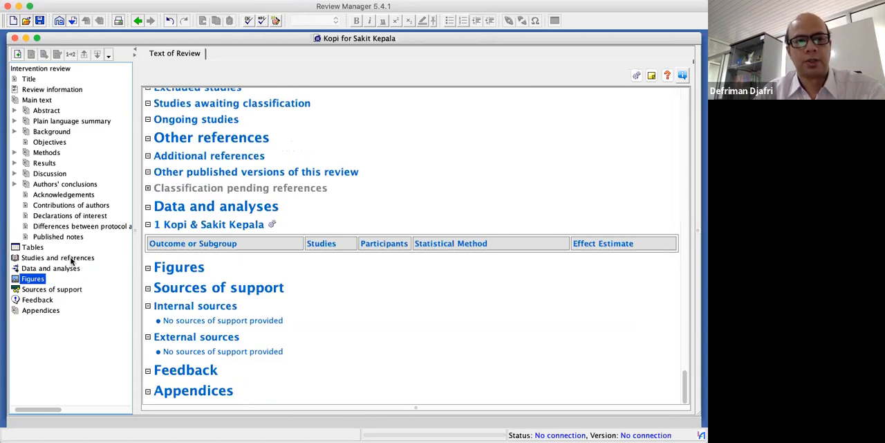
{"action": "left_click", "coordinate": [71, 260]}
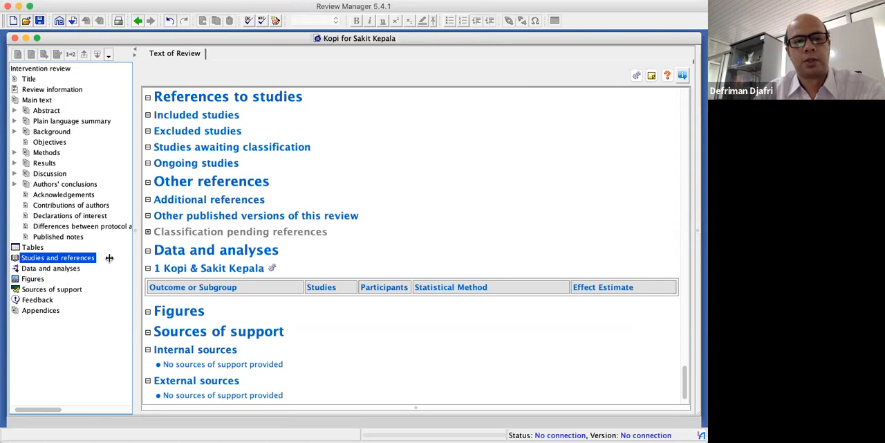
{"action": "left_click", "coordinate": [15, 271]}
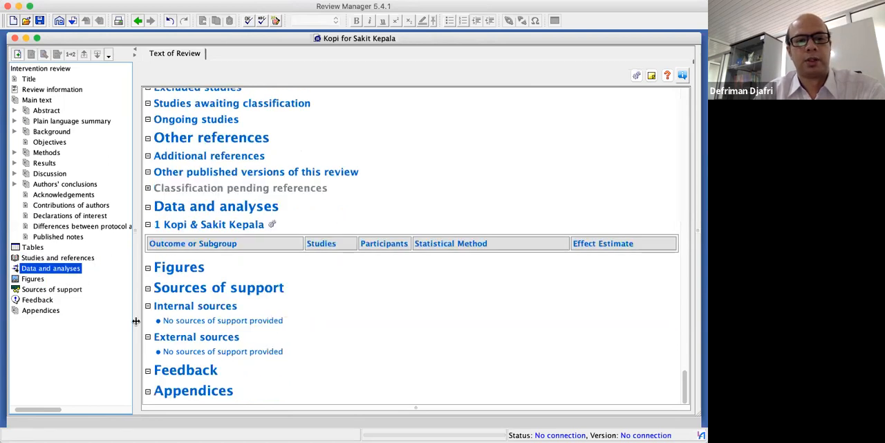
{"action": "left_click", "coordinate": [34, 279]}
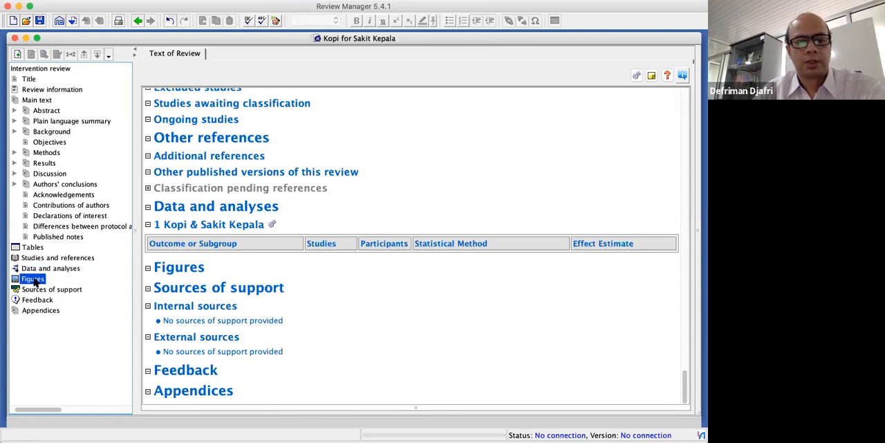
{"action": "right_click", "coordinate": [34, 280]}
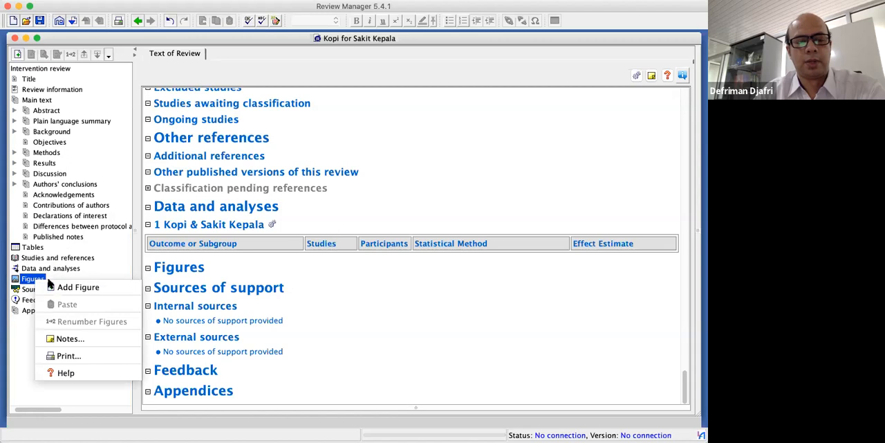
{"action": "left_click", "coordinate": [79, 286]}
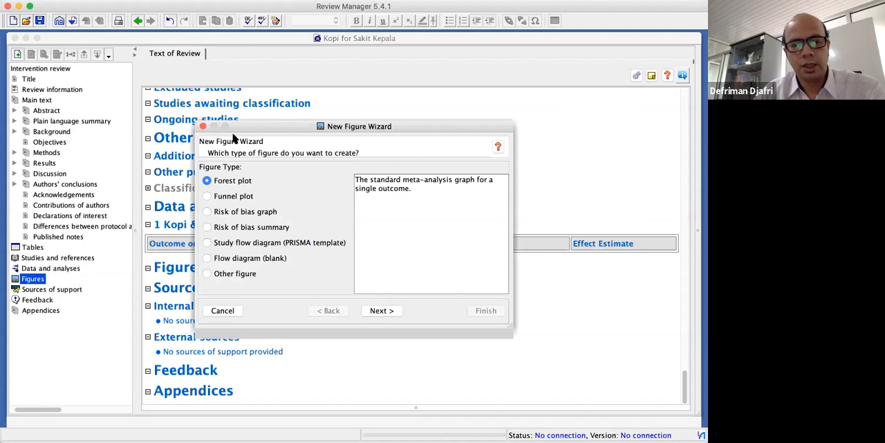
{"action": "left_click", "coordinate": [298, 245]}
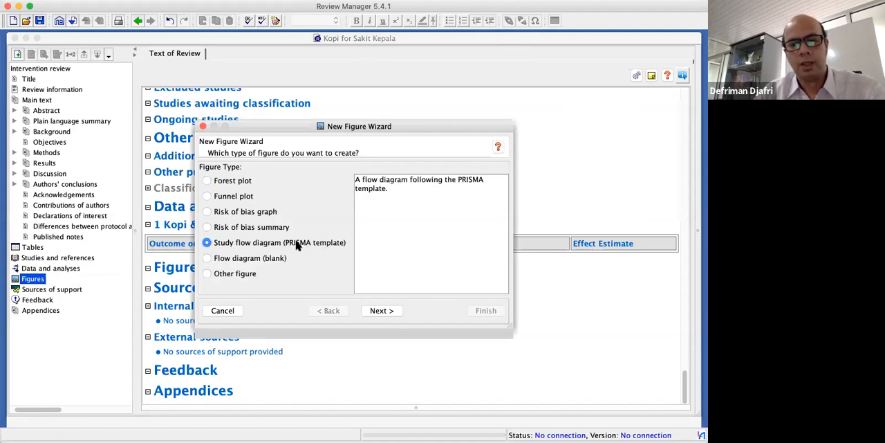
{"action": "left_click", "coordinate": [223, 310]}
Start a new figure under Figures using the Study flow diagram (PRISMA template) type
{"action": "right_click", "coordinate": [35, 280]}
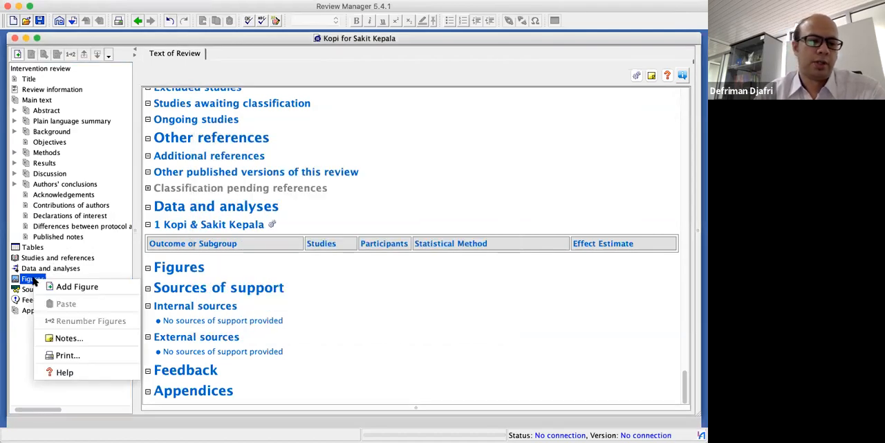
{"action": "left_click", "coordinate": [71, 287]}
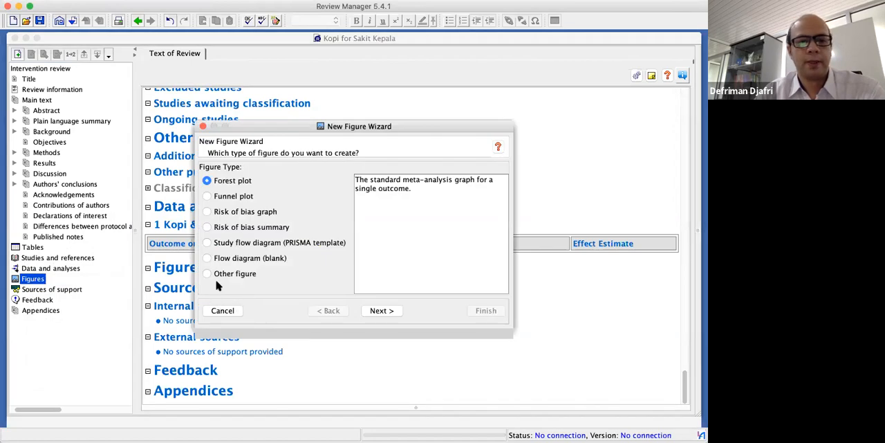
{"action": "left_click", "coordinate": [246, 243]}
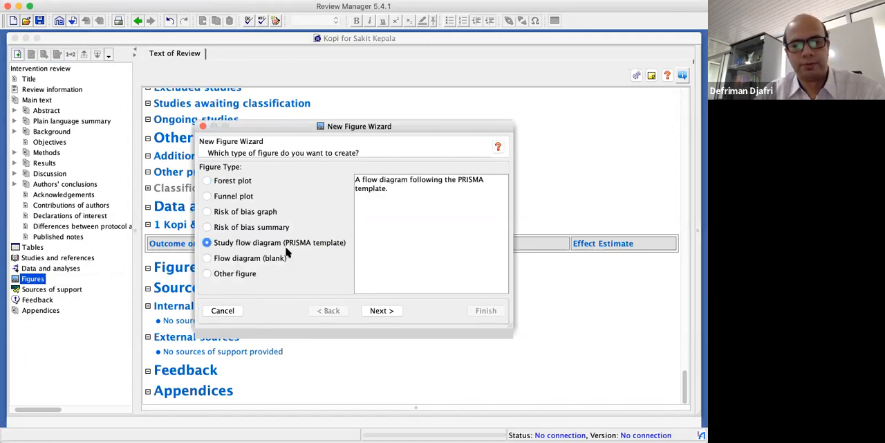
{"action": "left_click", "coordinate": [374, 311]}
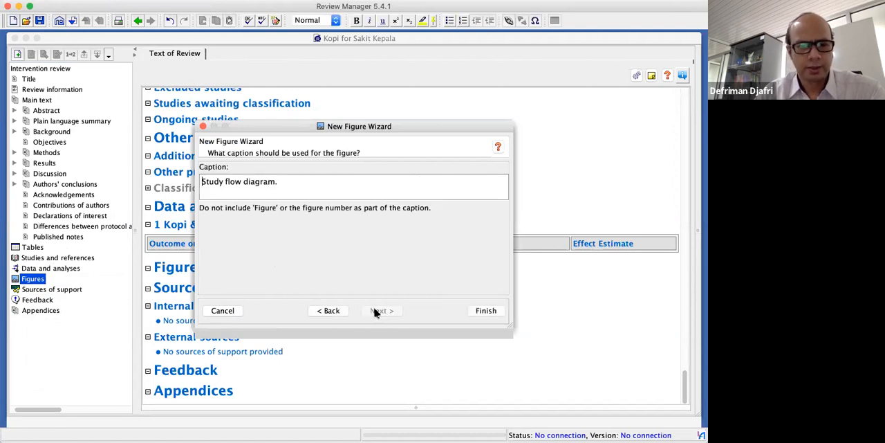
Caption the figure "Diagram Alir Studi Konsumsi Kafein (Kopi) & Sakit Kepala" and complete the wizard
{"action": "left_click_drag", "start_coordinate": [300, 186], "coordinate": [149, 183]}
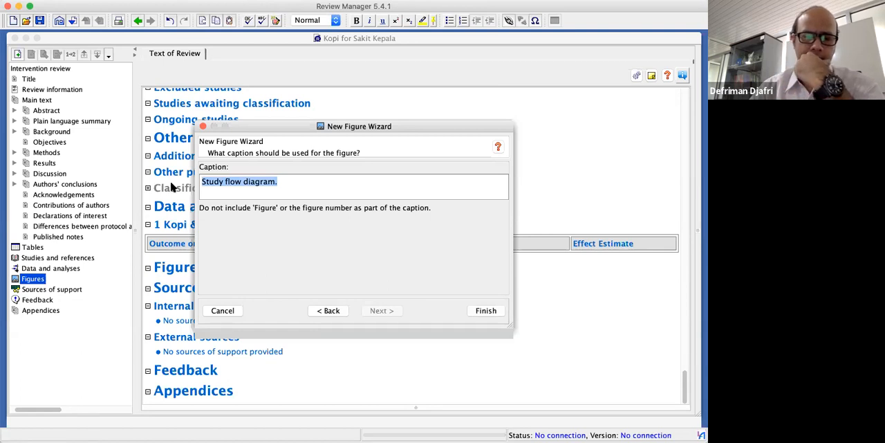
{"action": "left_click", "coordinate": [246, 185]}
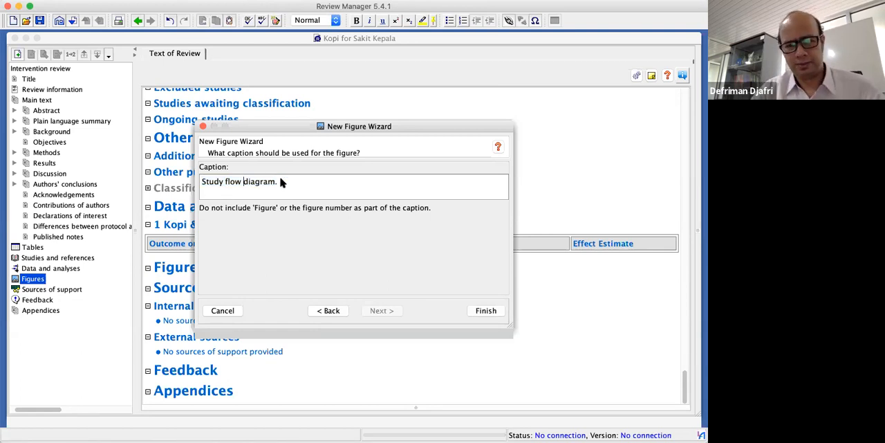
{"action": "left_click_drag", "start_coordinate": [281, 182], "coordinate": [156, 160]}
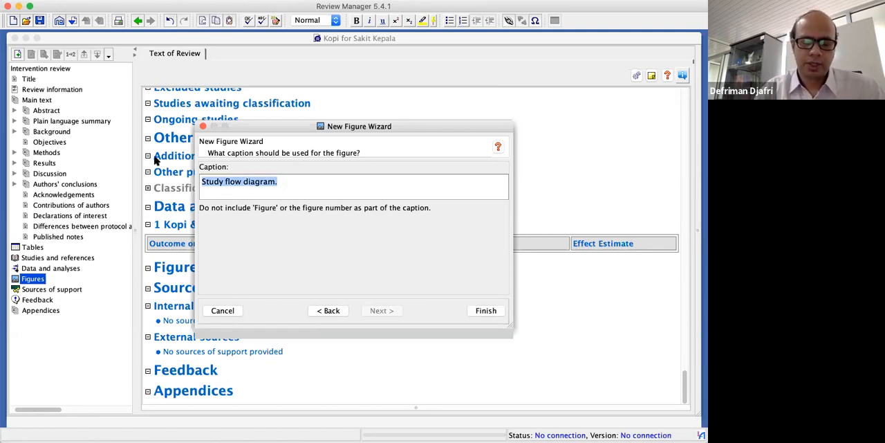
{"action": "type", "text": "Diag"}
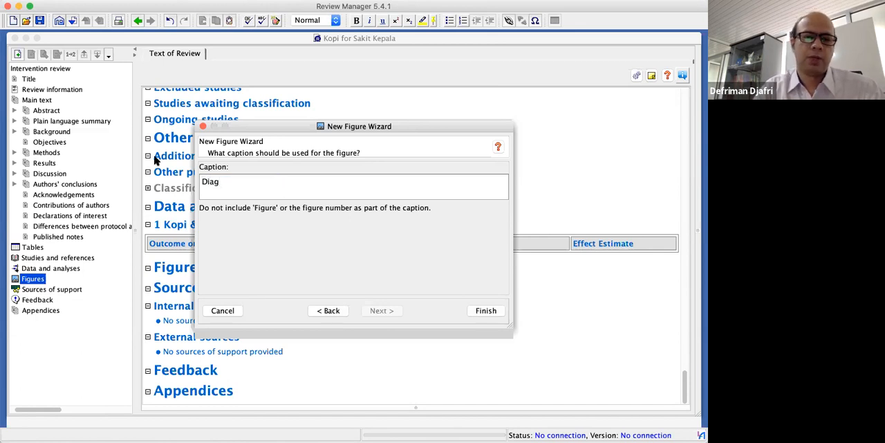
{"action": "type", "text": "ram Ali"}
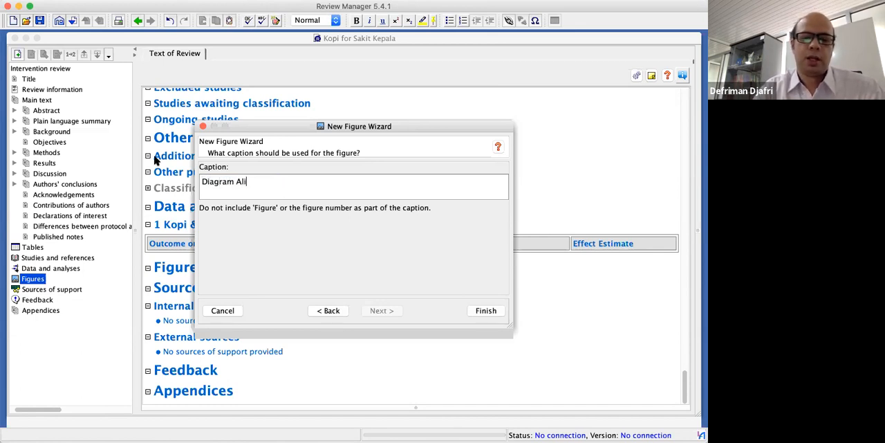
{"action": "type", "text": "r Studi"}
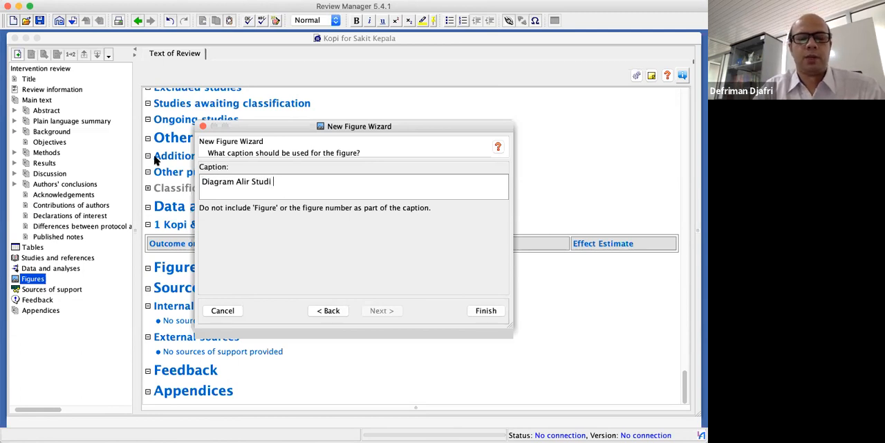
{"action": "type", "text": " Konsu"}
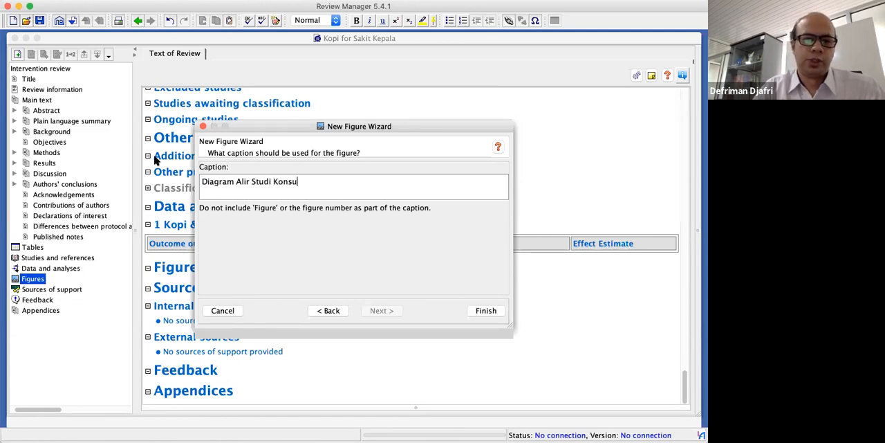
{"action": "type", "text": "msi K"}
{"action": "type", "text": "a"}
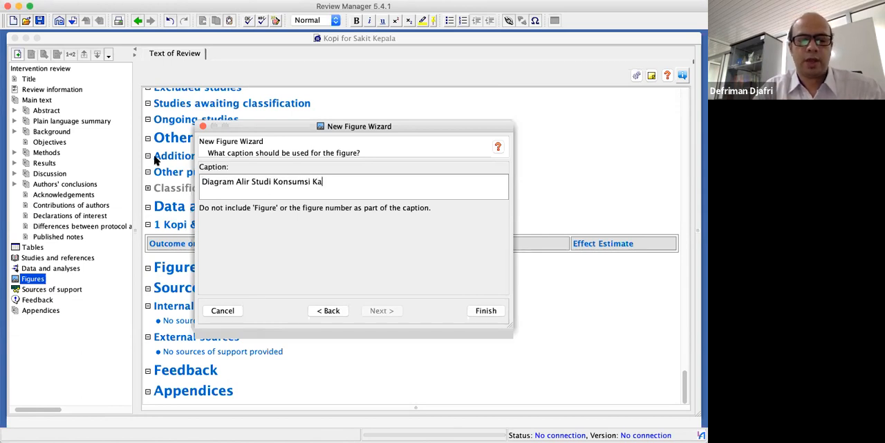
{"action": "type", "text": "fein"}
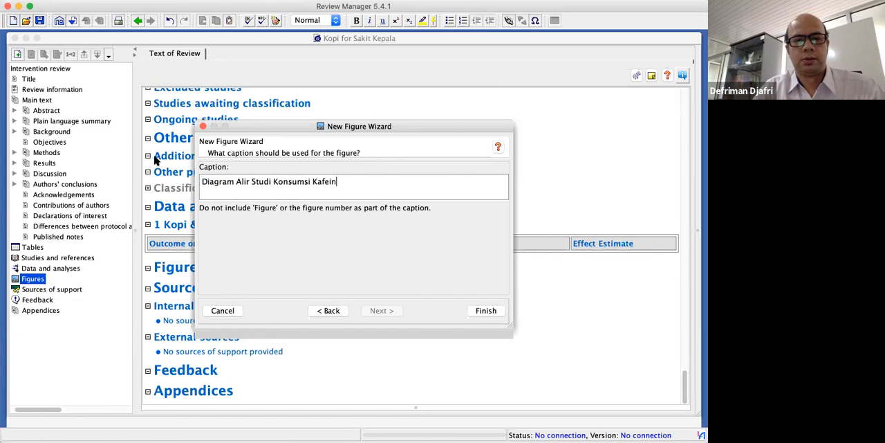
{"action": "type", "text": " (Kopi) "}
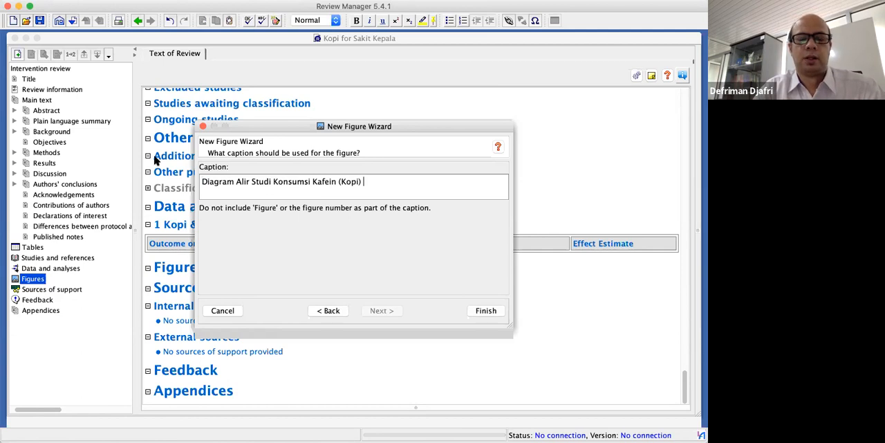
{"action": "type", "text": "& Sakit Kepala"}
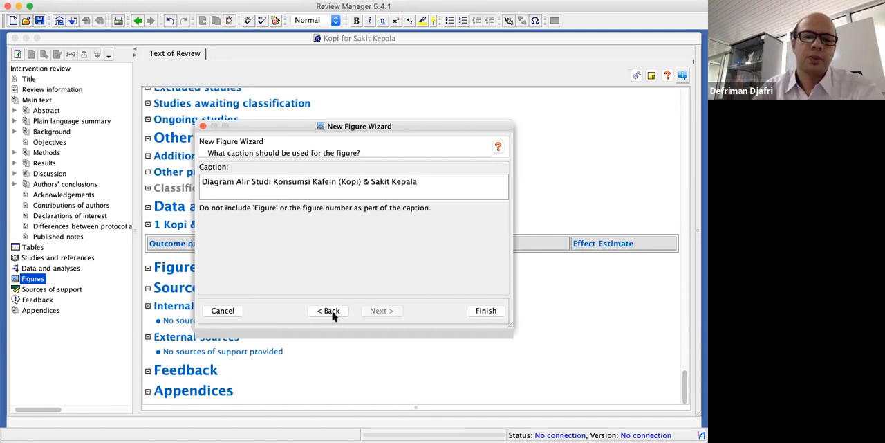
{"action": "left_click", "coordinate": [482, 312]}
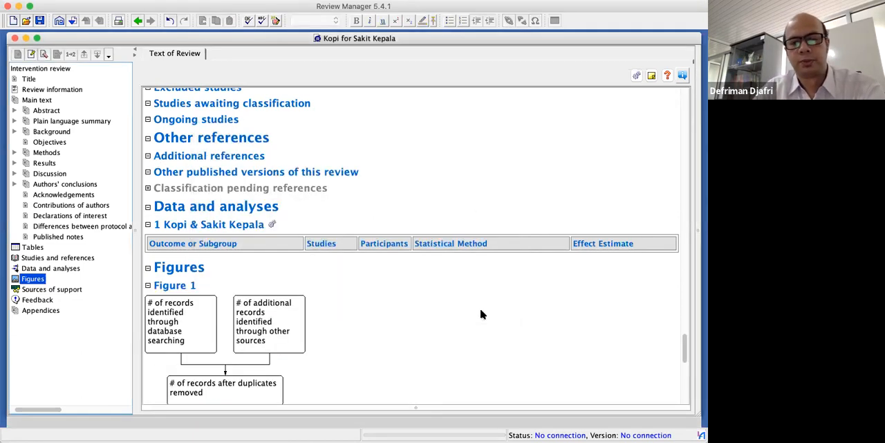
Examine the PRISMA flow diagram's boxes, from identified records through screening and eligibility to included studies
{"action": "scroll", "coordinate": [483, 315], "scroll_direction": "down", "scroll_amount": 6}
{"action": "scroll", "coordinate": [483, 315], "scroll_direction": "up", "scroll_amount": 3}
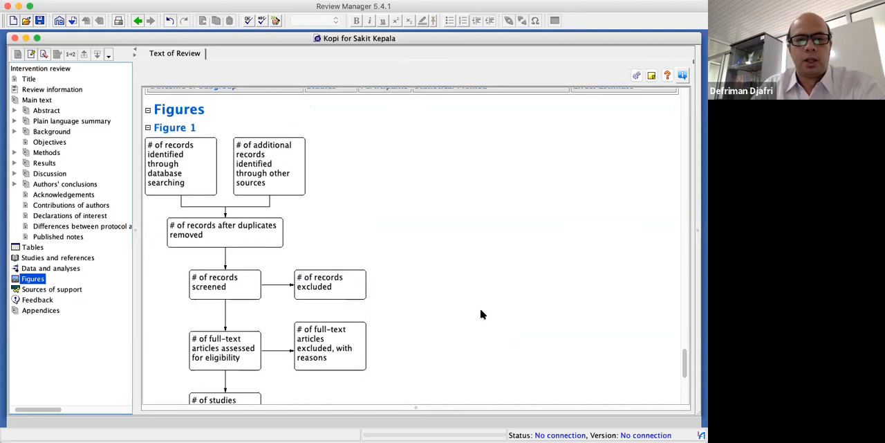
{"action": "scroll", "coordinate": [482, 315], "scroll_direction": "down", "scroll_amount": 1}
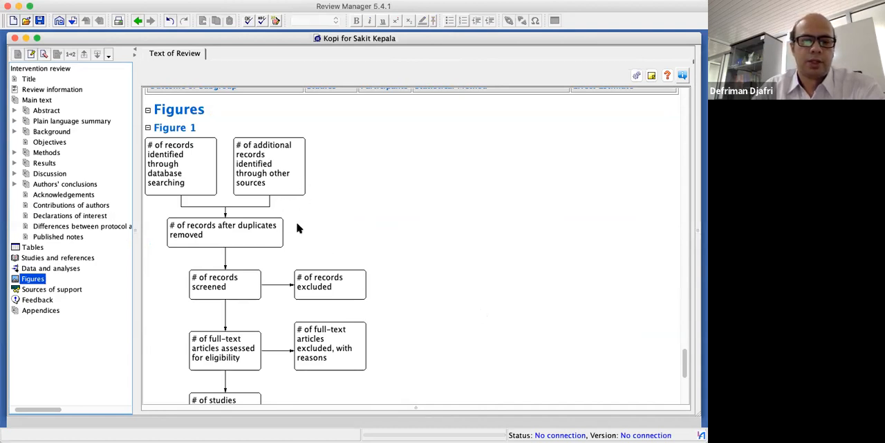
{"action": "scroll", "coordinate": [280, 249], "scroll_direction": "down", "scroll_amount": 1}
{"action": "scroll", "coordinate": [281, 249], "scroll_direction": "down", "scroll_amount": 2}
{"action": "scroll", "coordinate": [280, 249], "scroll_direction": "up", "scroll_amount": 3}
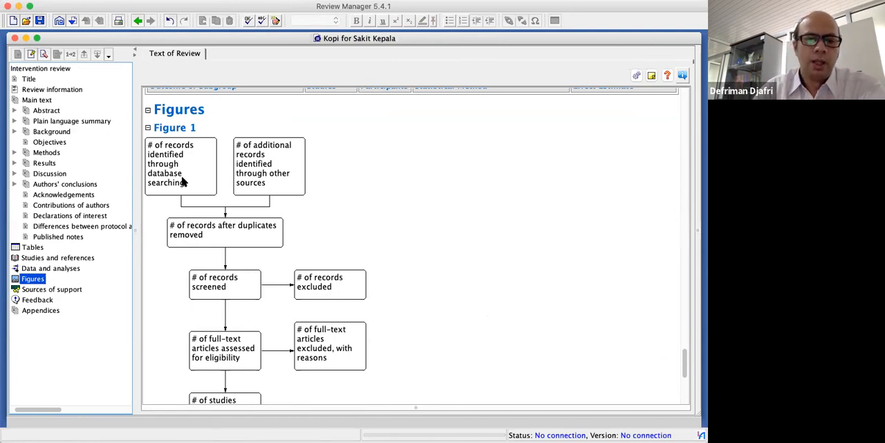
{"action": "scroll", "coordinate": [187, 181], "scroll_direction": "down", "scroll_amount": 2}
{"action": "scroll", "coordinate": [261, 170], "scroll_direction": "up", "scroll_amount": 5}
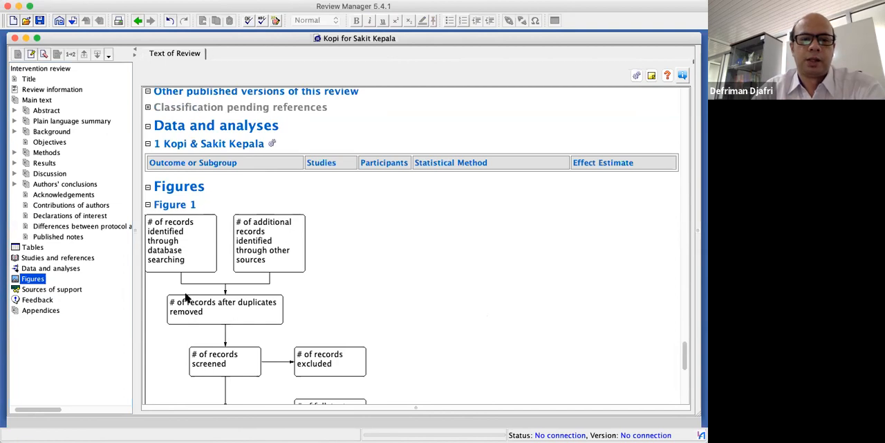
{"action": "scroll", "coordinate": [248, 283], "scroll_direction": "down", "scroll_amount": 3}
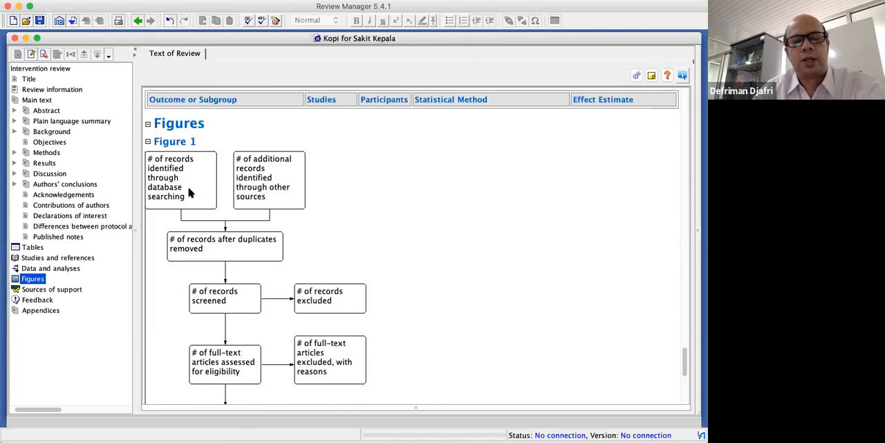
{"action": "scroll", "coordinate": [190, 193], "scroll_direction": "down", "scroll_amount": 5}
Open Figure 1 for editing and change the database-searching box text to "# 3022 Paper yang diidentifikasi melalui PUBMED"
{"action": "double_click", "coordinate": [184, 142]}
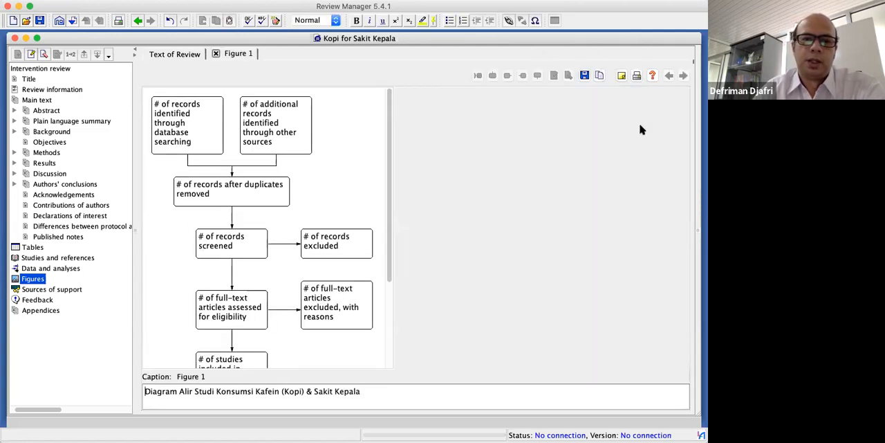
{"action": "double_click", "coordinate": [185, 126]}
{"action": "left_click_drag", "start_coordinate": [433, 146], "coordinate": [236, 145]}
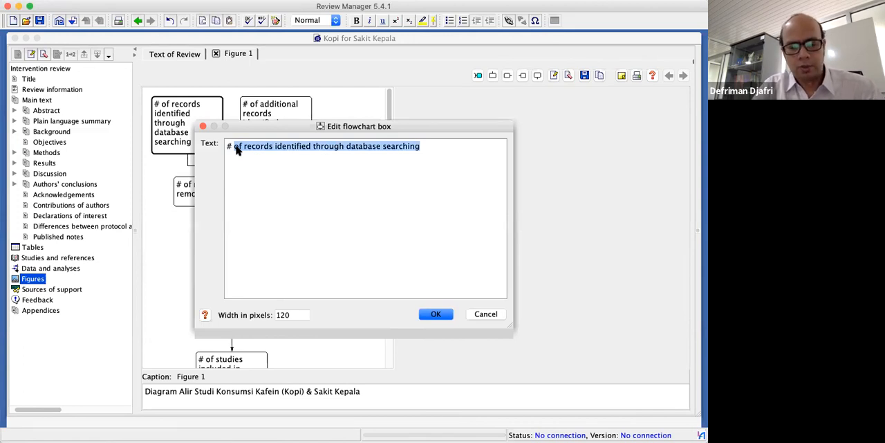
{"action": "type", "text": "302"}
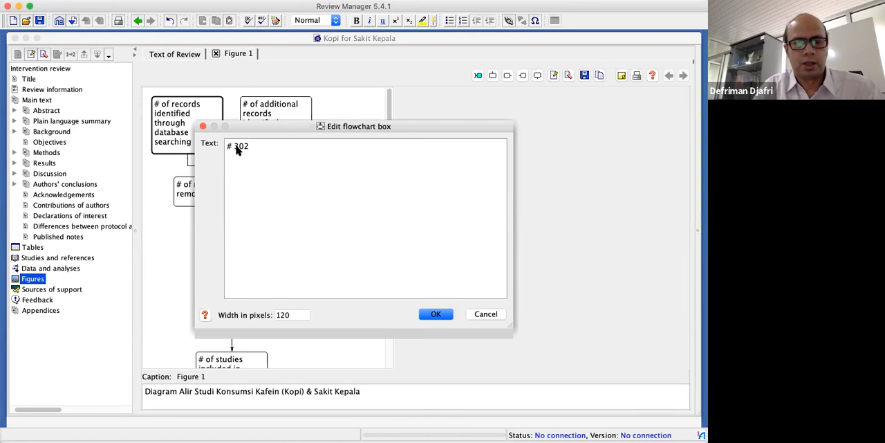
{"action": "type", "text": "2"}
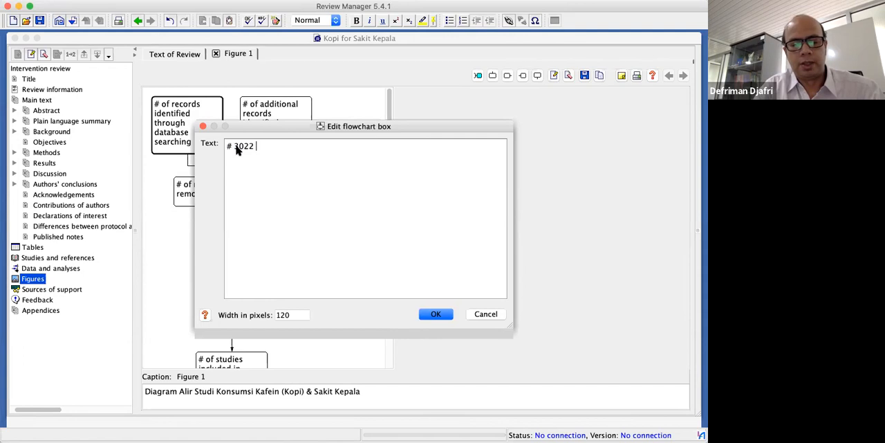
{"action": "type", "text": "Re"}
{"action": "key", "text": "BackSpace"}
{"action": "key", "text": "BackSpace"}
{"action": "type", "text": "Re"}
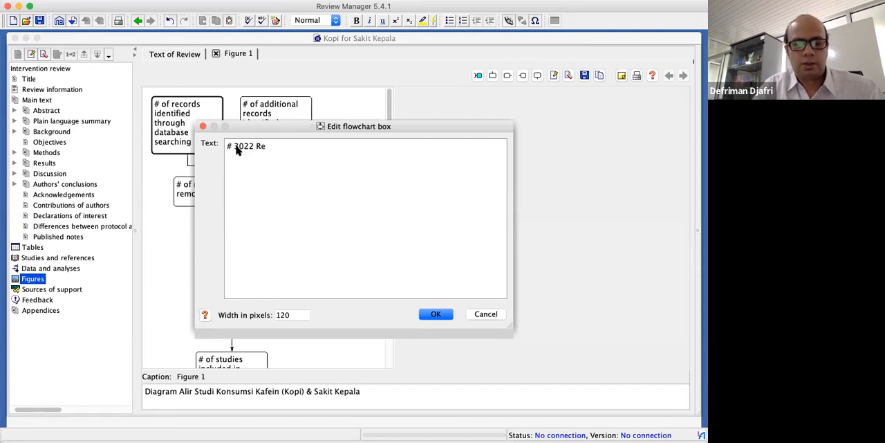
{"action": "key", "text": "BackSpace"}
{"action": "key", "text": "BackSpace"}
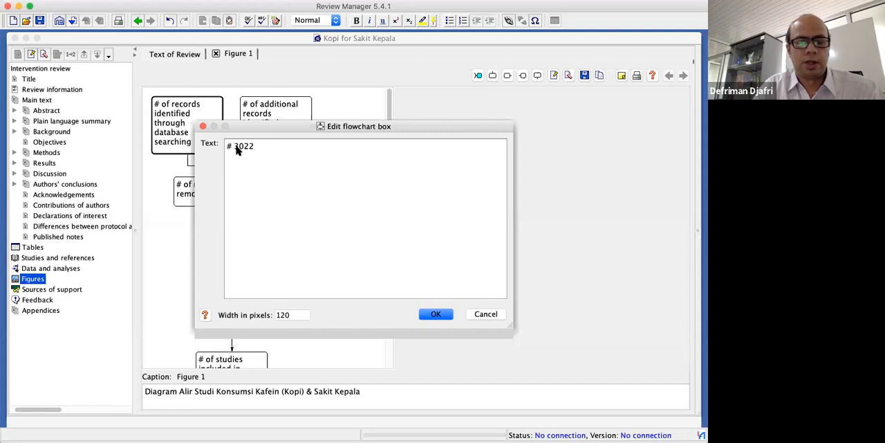
{"action": "type", "text": "Paper"}
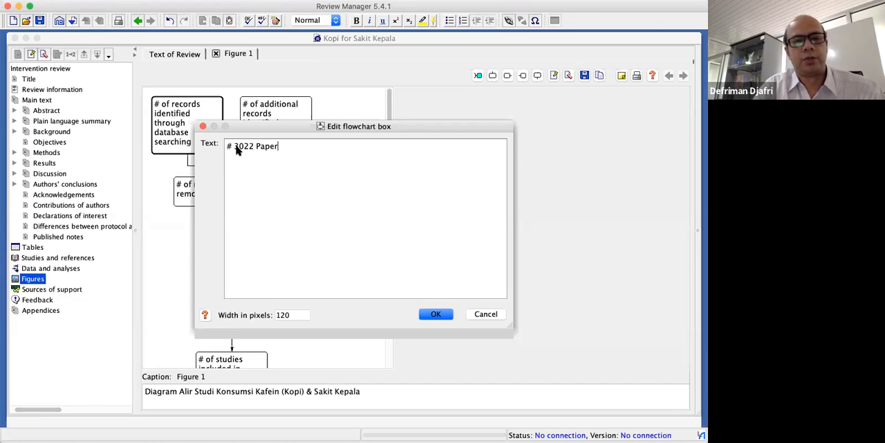
{"action": "type", "text": "yang diinde"}
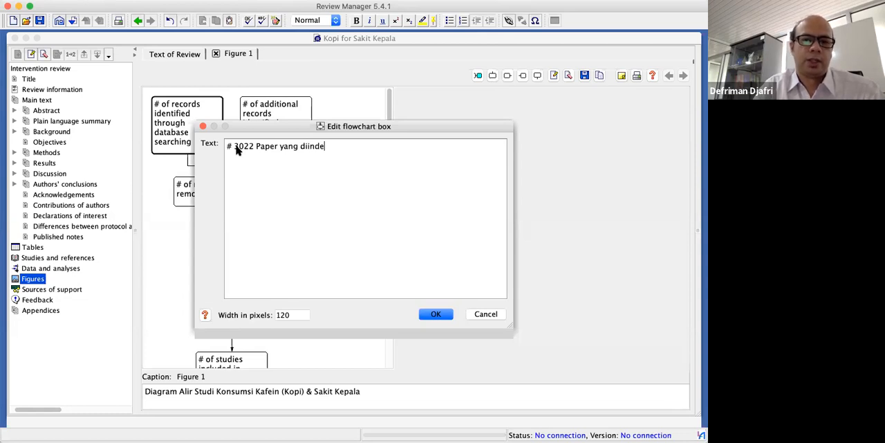
{"action": "key", "text": "BackSpace"}
{"action": "key", "text": "BackSpace"}
{"action": "key", "text": "BackSpace"}
{"action": "type", "text": "den"}
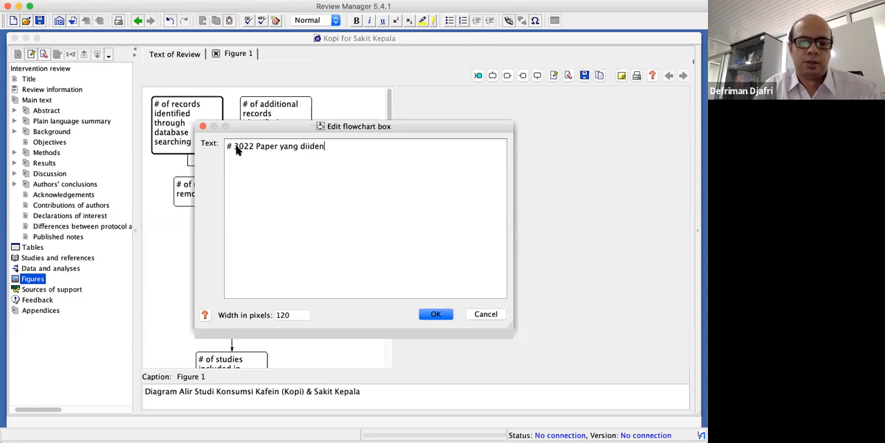
{"action": "type", "text": "tifikas"}
{"action": "type", "text": "da"}
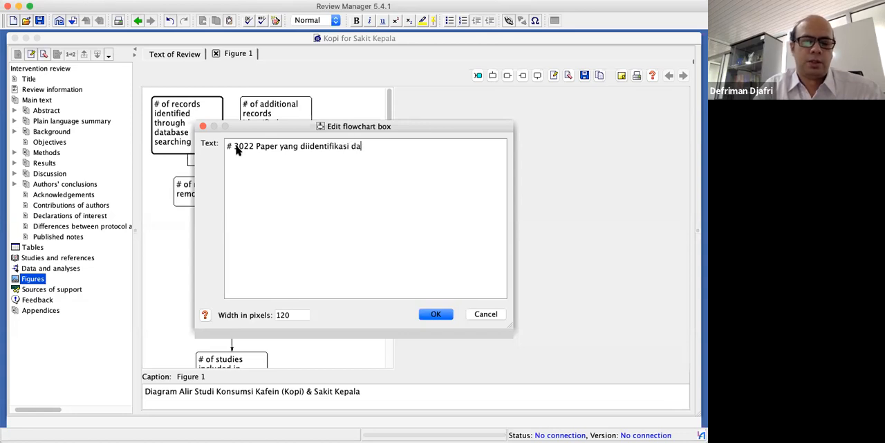
{"action": "key", "text": "BackSpace"}
{"action": "key", "text": "BackSpace"}
{"action": "type", "text": "melalui"}
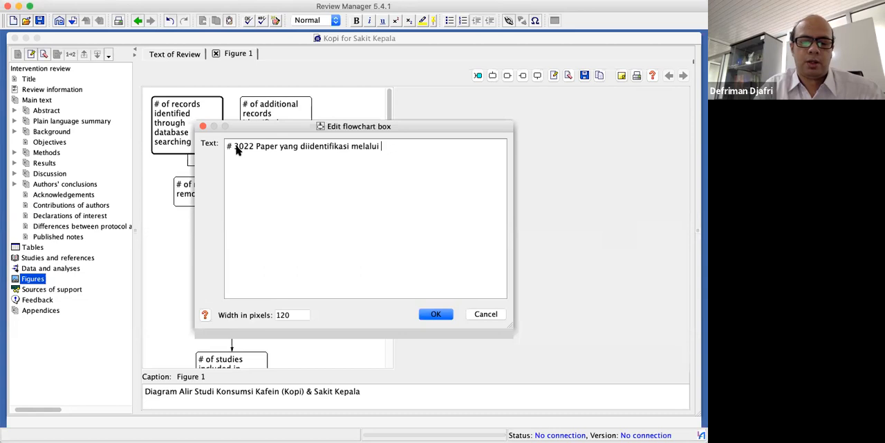
{"action": "type", "text": " P"}
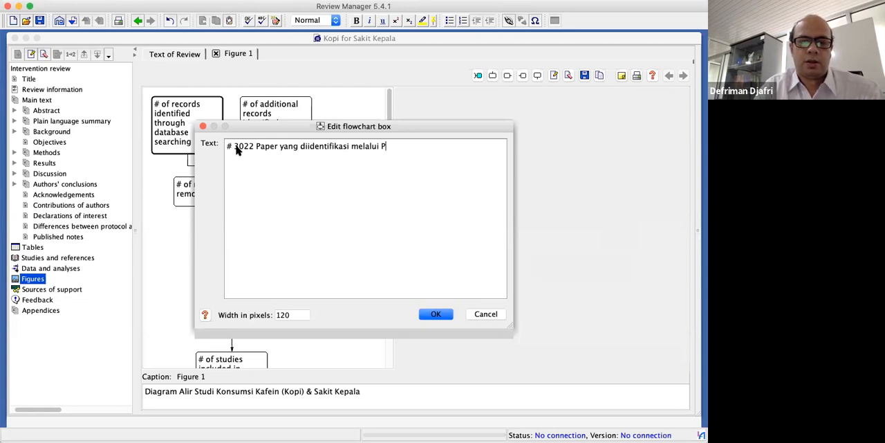
{"action": "type", "text": "UBMED"}
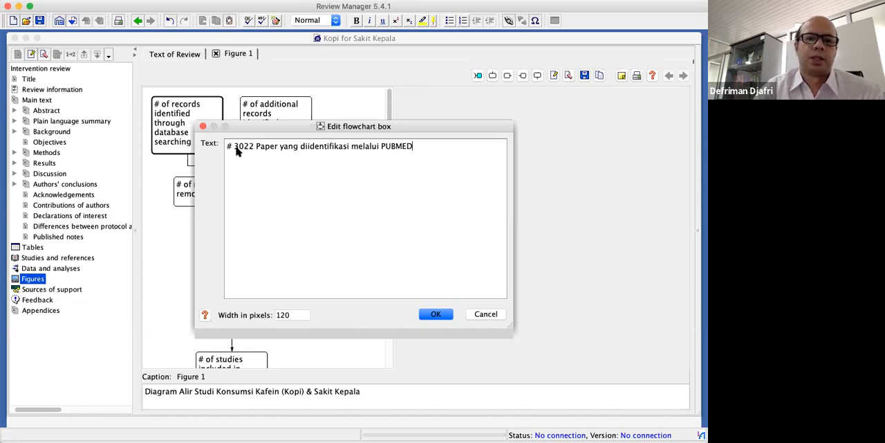
{"action": "left_click", "coordinate": [444, 316]}
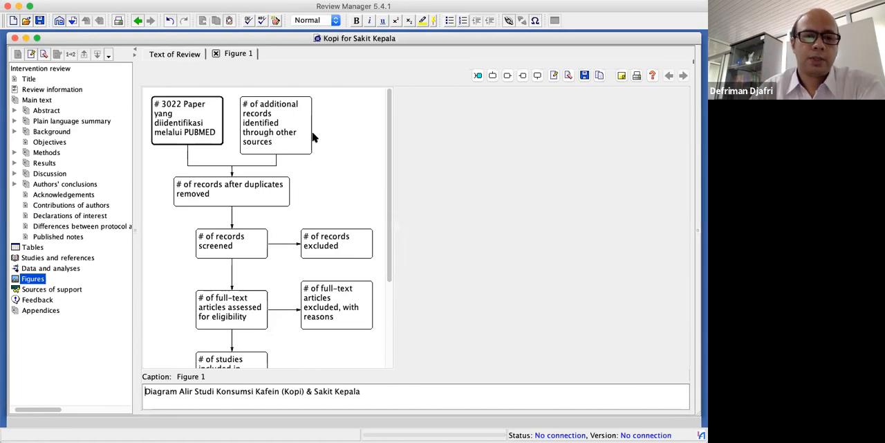
Delete the box for additional records identified through other sources from the flow diagram
{"action": "left_click", "coordinate": [277, 142]}
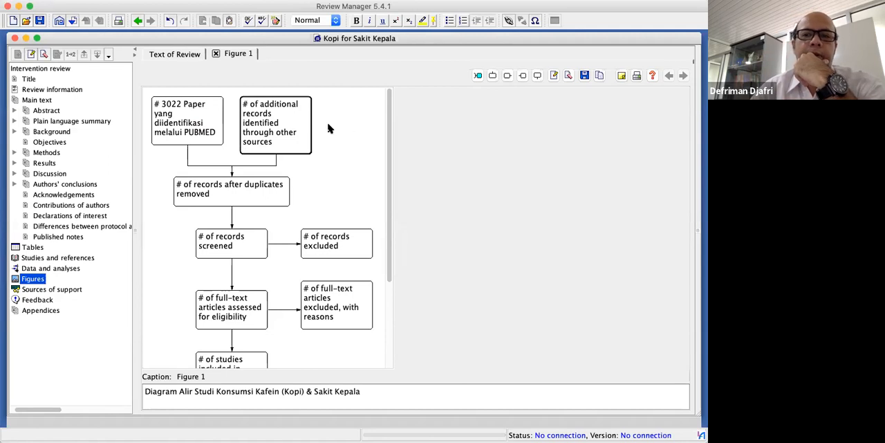
{"action": "right_click", "coordinate": [292, 141]}
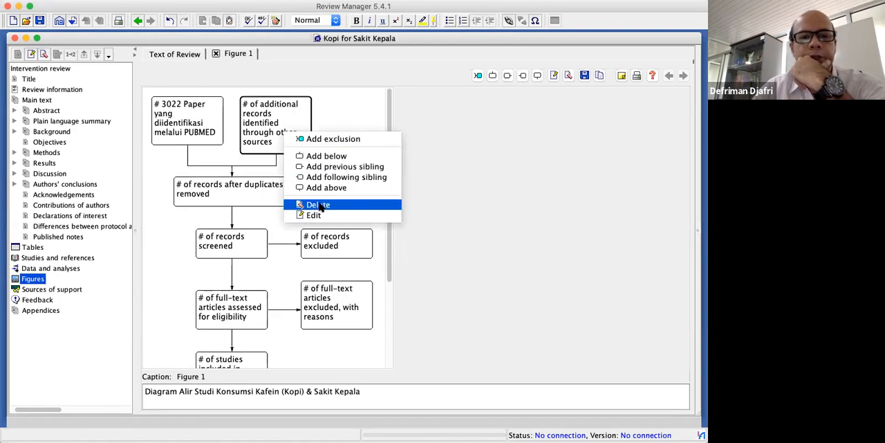
{"action": "left_click", "coordinate": [317, 206]}
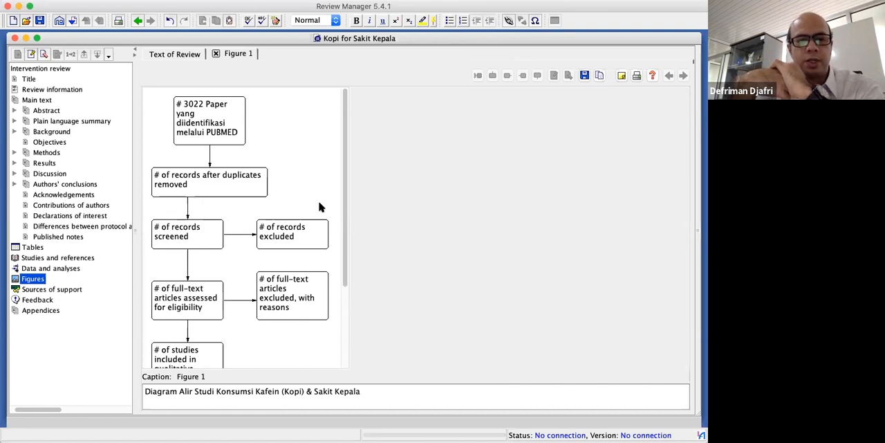
{"action": "left_click", "coordinate": [211, 130]}
{"action": "right_click", "coordinate": [211, 130]}
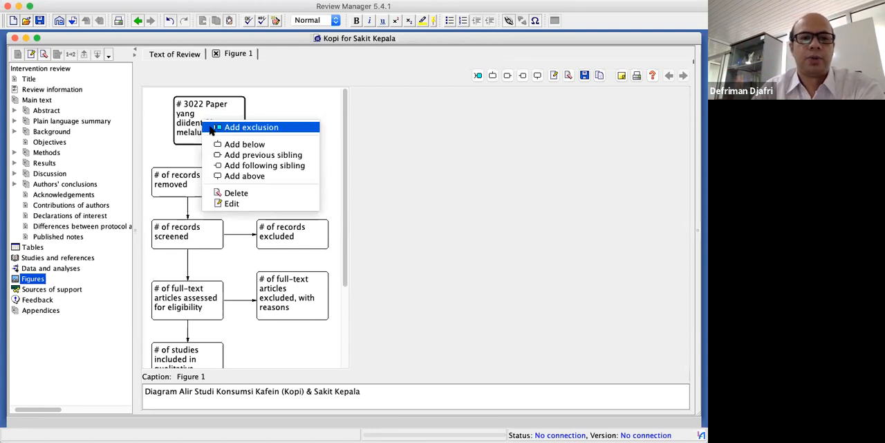
{"action": "left_click", "coordinate": [281, 169]}
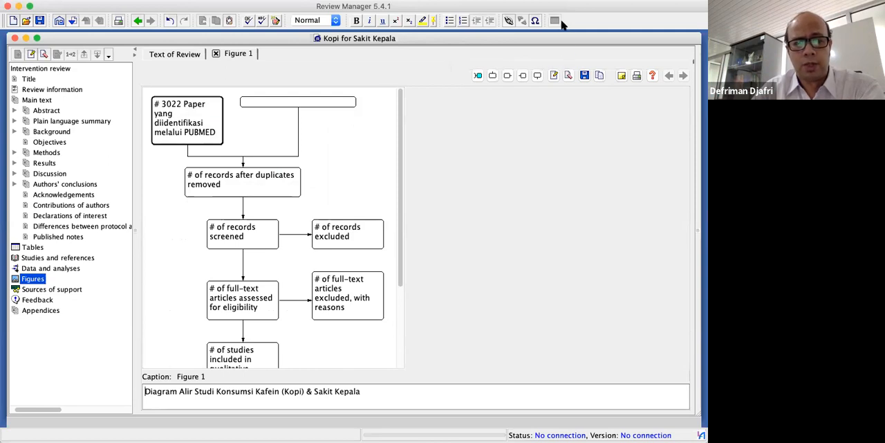
{"action": "left_click", "coordinate": [307, 103]}
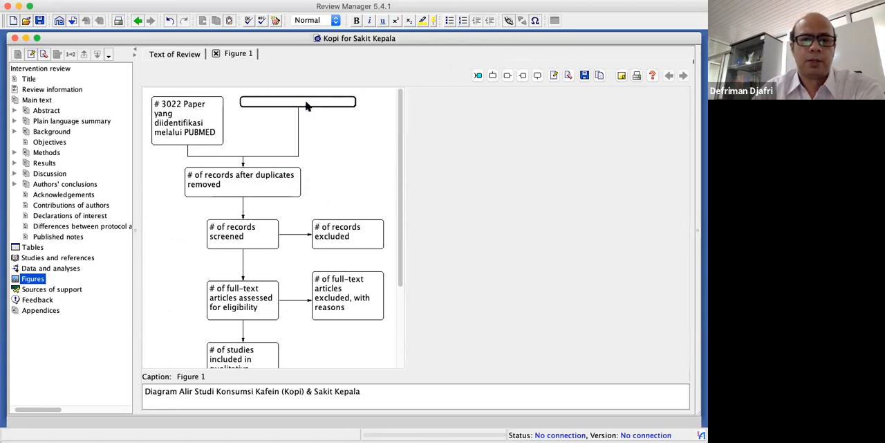
{"action": "right_click", "coordinate": [317, 101]}
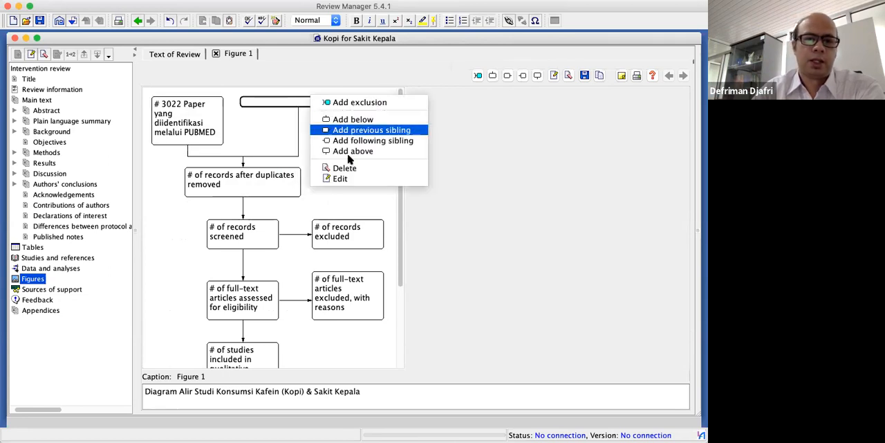
{"action": "left_click", "coordinate": [370, 170]}
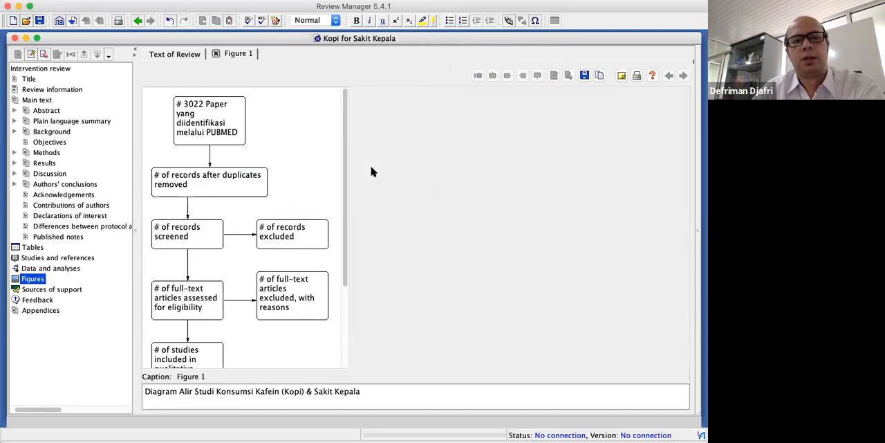
Add an empty following sibling box beside the PUBMED records box
{"action": "left_click", "coordinate": [219, 140]}
{"action": "right_click", "coordinate": [219, 139]}
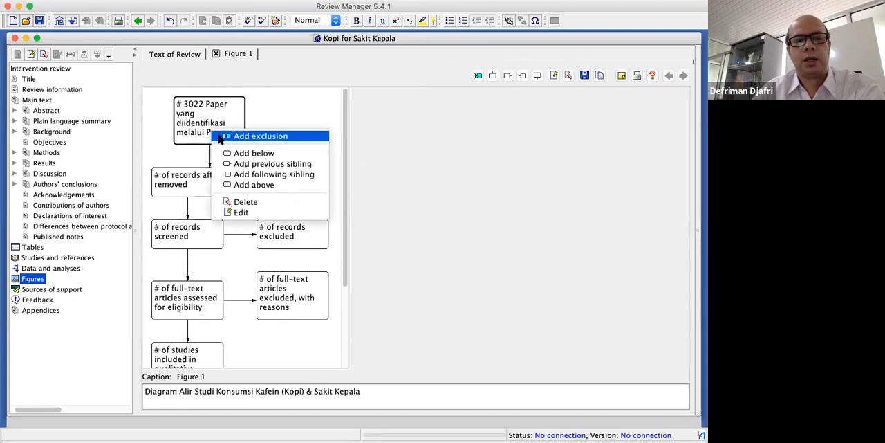
{"action": "left_click", "coordinate": [262, 176]}
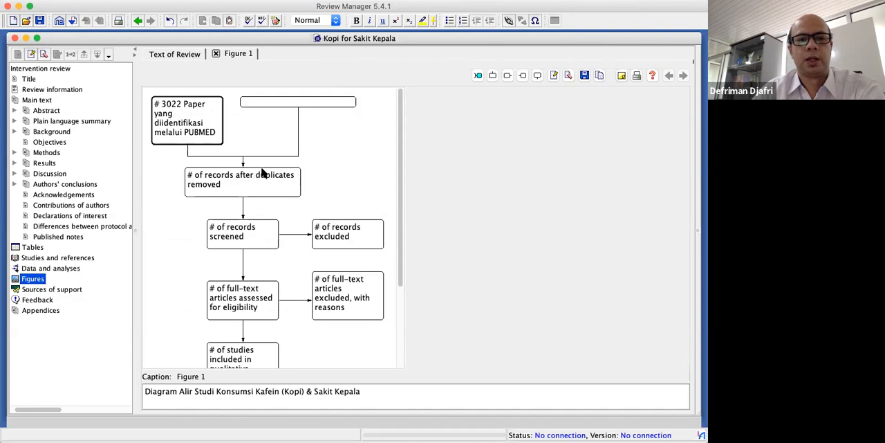
Fill the empty sibling box with the text "#1012 Paper yang diidentifikasi melalui database PROQUEST"
{"action": "double_click", "coordinate": [309, 104]}
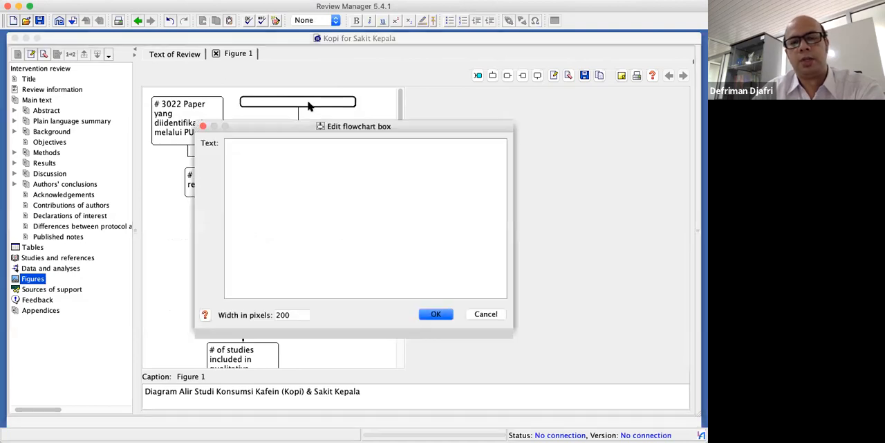
{"action": "type", "text": "#"}
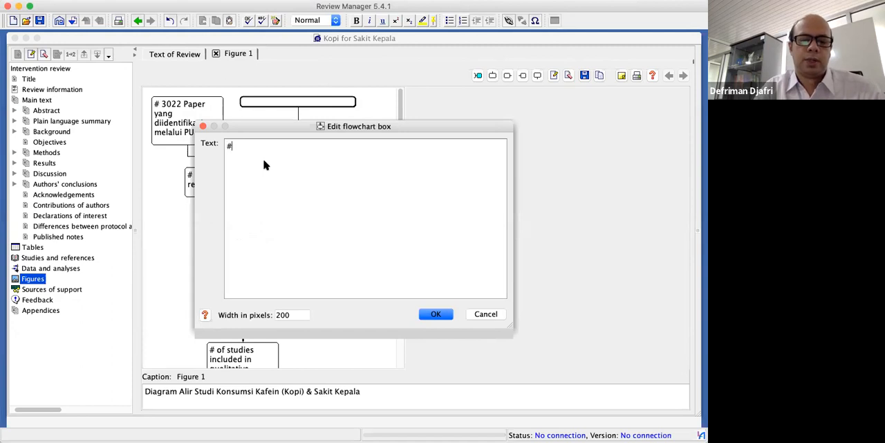
{"action": "type", "text": "10"}
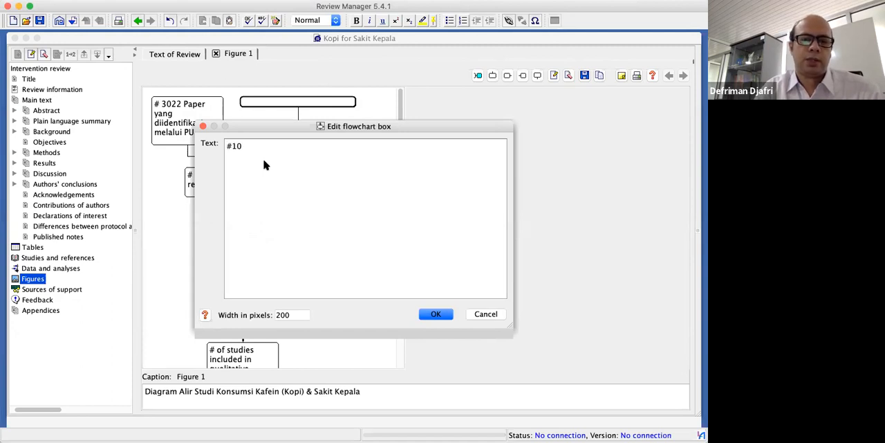
{"action": "type", "text": "12 Paper"}
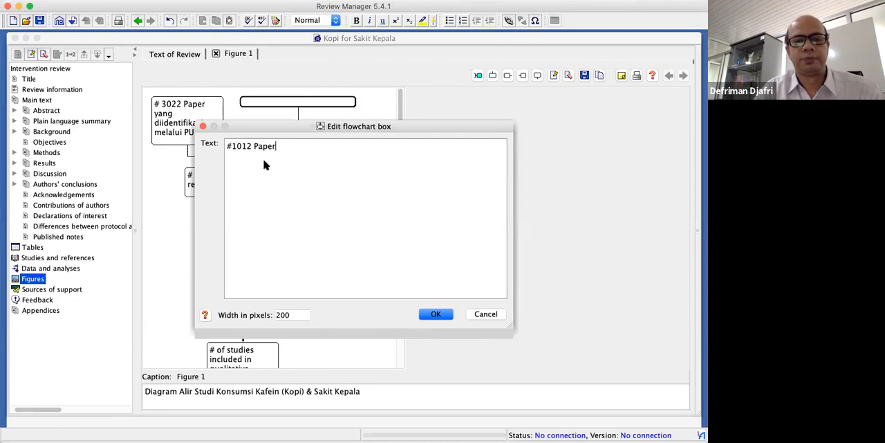
{"action": "type", "text": " Yan"}
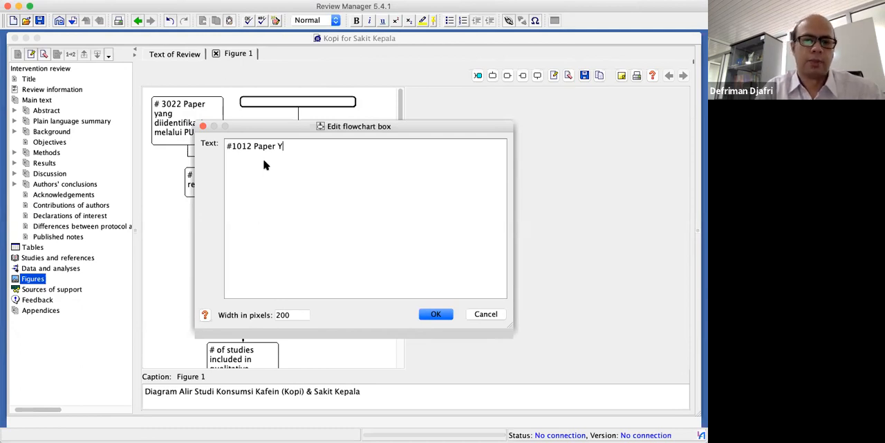
{"action": "key", "text": "BackSpace"}
{"action": "key", "text": "BackSpace"}
{"action": "key", "text": "BackSpace"}
{"action": "type", "text": "yang diinde"}
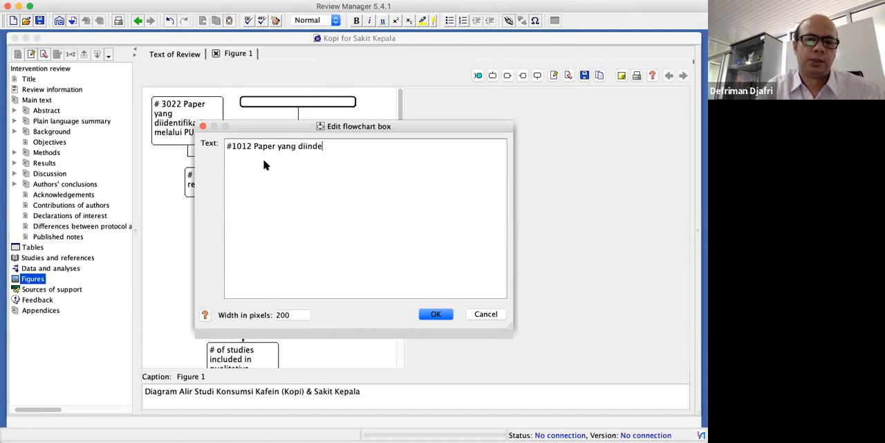
{"action": "key", "text": "BackSpace"}
{"action": "key", "text": "BackSpace"}
{"action": "key", "text": "BackSpace"}
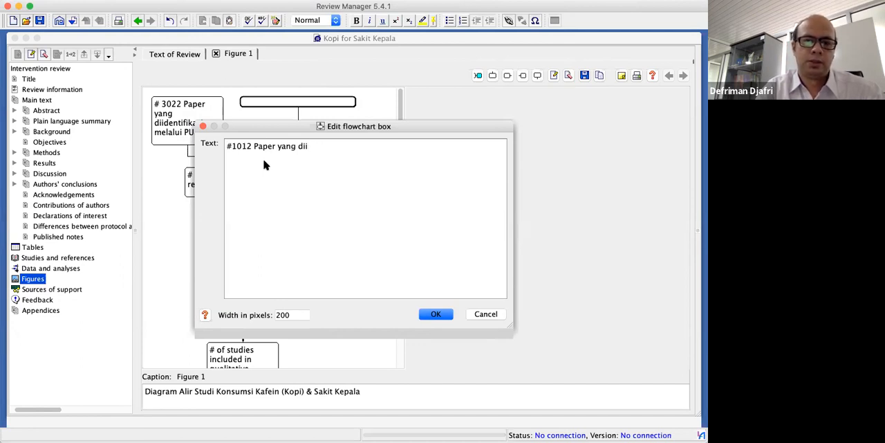
{"action": "type", "text": "dentifikasi"}
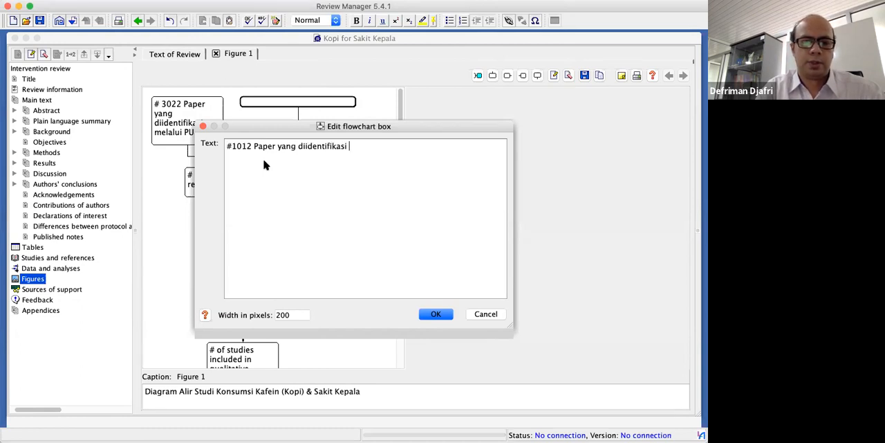
{"action": "type", "text": " melalui"}
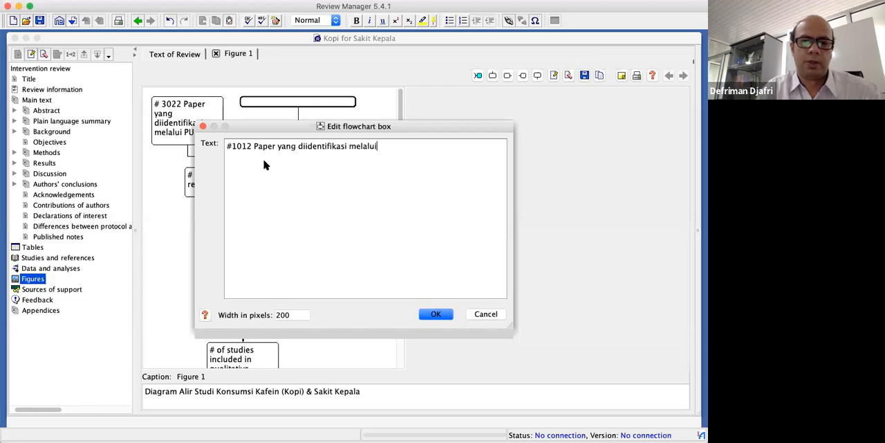
{"action": "type", "text": " databe"}
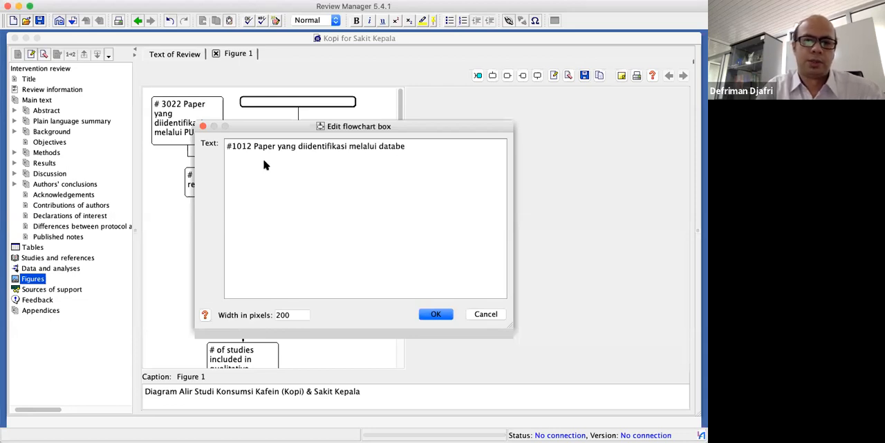
{"action": "key", "text": "BackSpace"}
{"action": "key", "text": "BackSpace"}
{"action": "type", "text": "base PROQUEST"}
{"action": "left_click", "coordinate": [432, 314]}
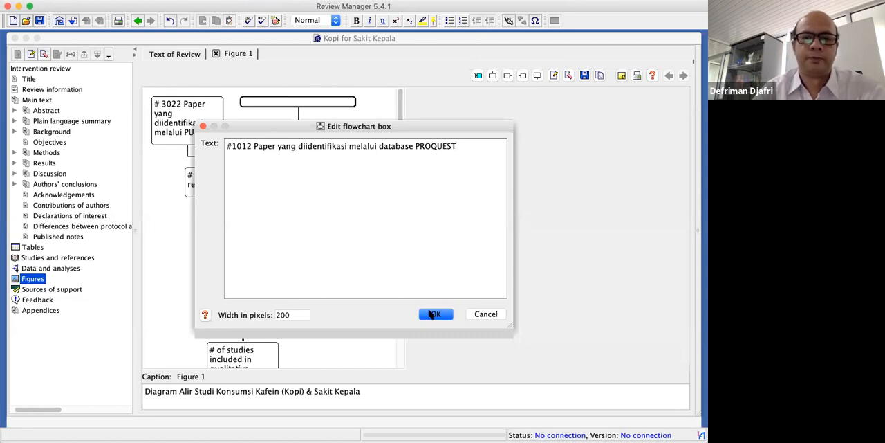
Insert the word "database" before PUBMED in the first records box, making it "# 3022 Paper yang diidentifikasi melalui database PUBMED"
{"action": "left_click", "coordinate": [178, 121]}
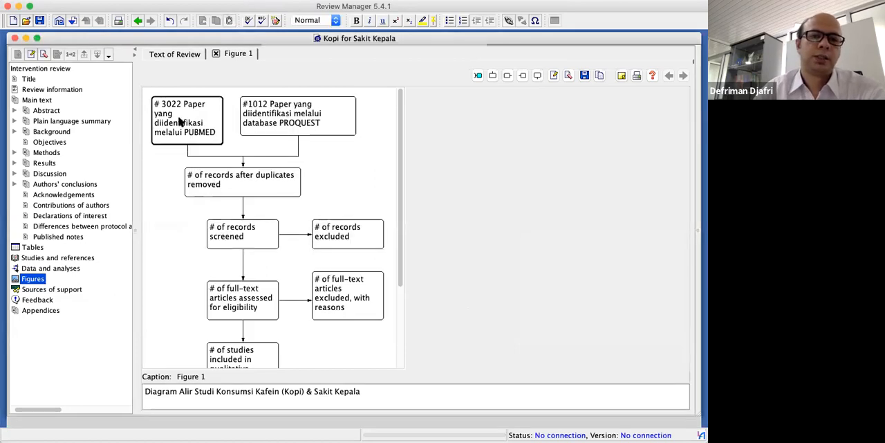
{"action": "double_click", "coordinate": [178, 121]}
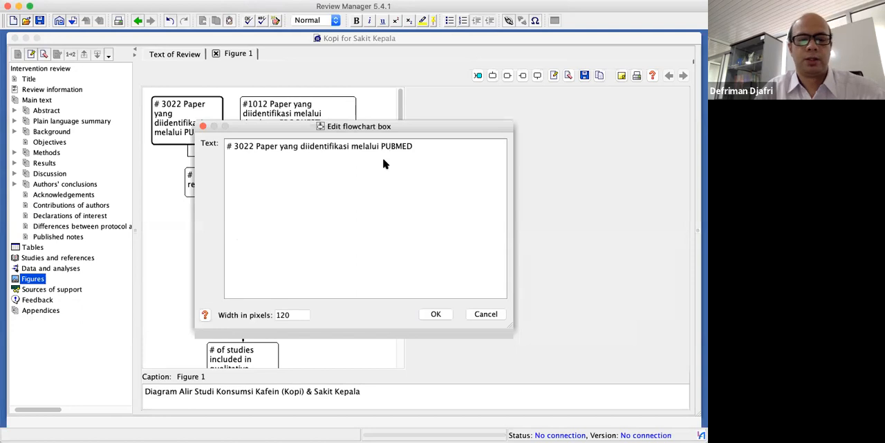
{"action": "type", "text": "database"}
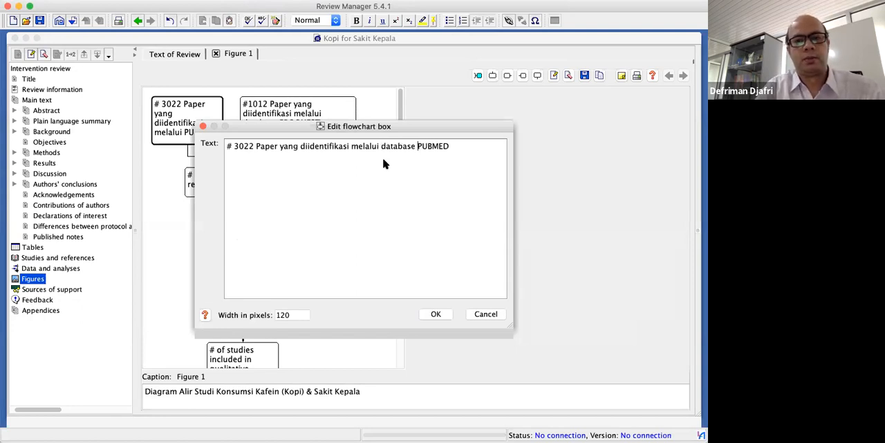
{"action": "left_click", "coordinate": [436, 314]}
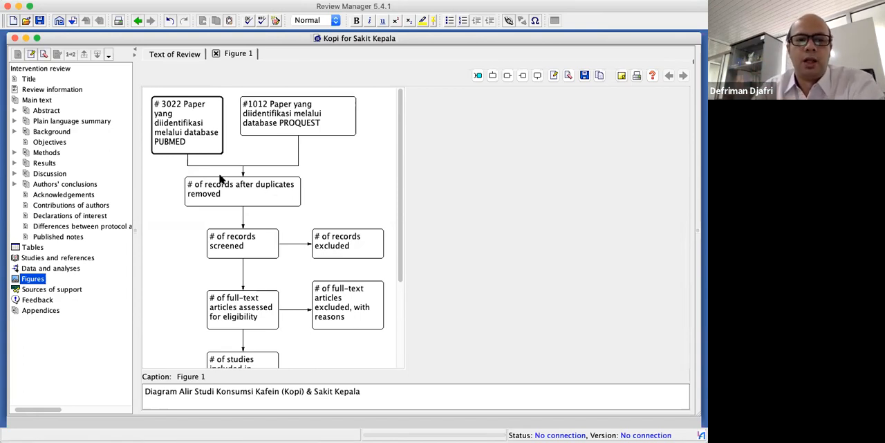
{"action": "left_click", "coordinate": [239, 195]}
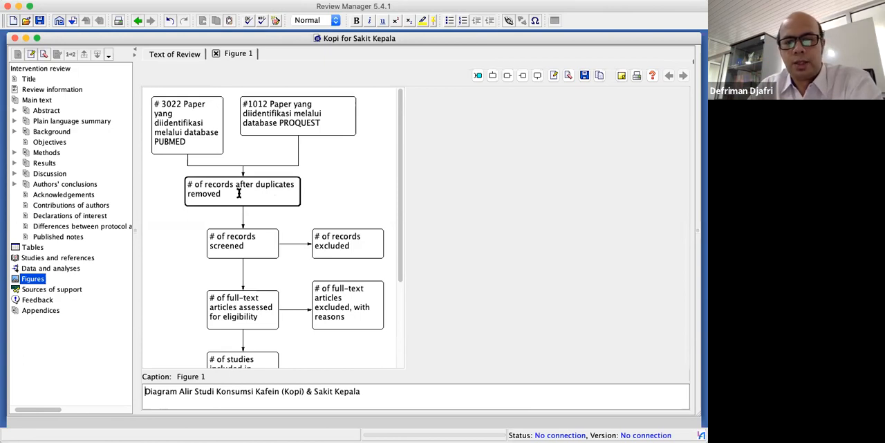
{"action": "double_click", "coordinate": [240, 195]}
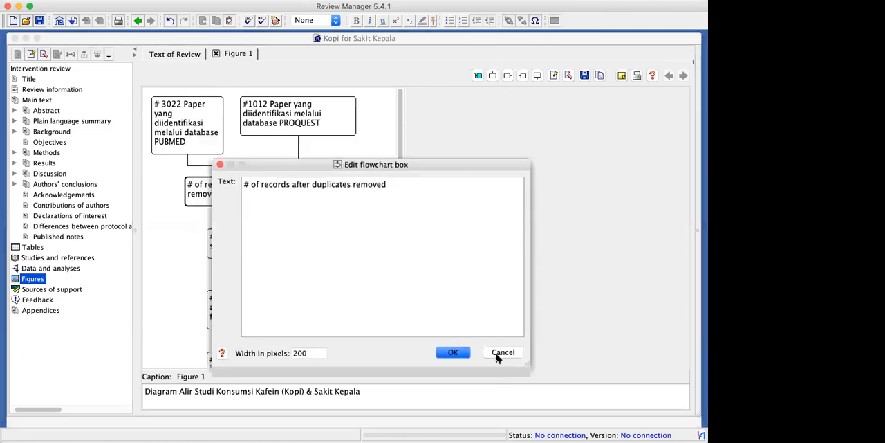
{"action": "left_click", "coordinate": [499, 353]}
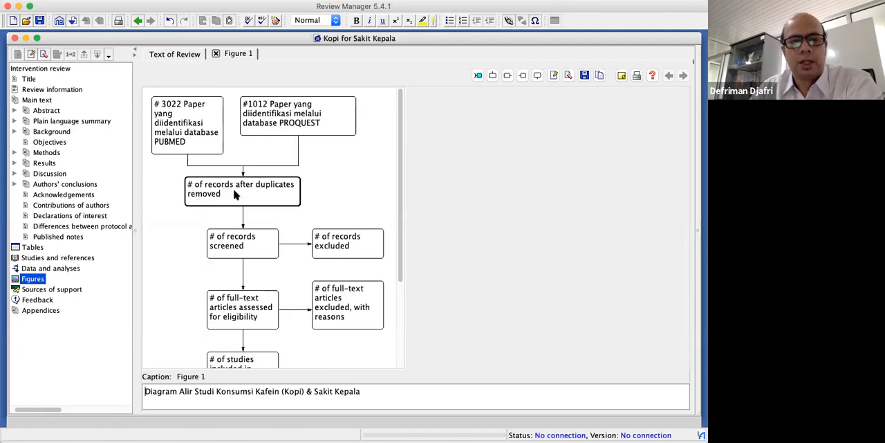
Change the text of the duplicates-removed box to "# 2025 paper setelah yang terdupikasi dikeluarkan"
{"action": "double_click", "coordinate": [233, 188]}
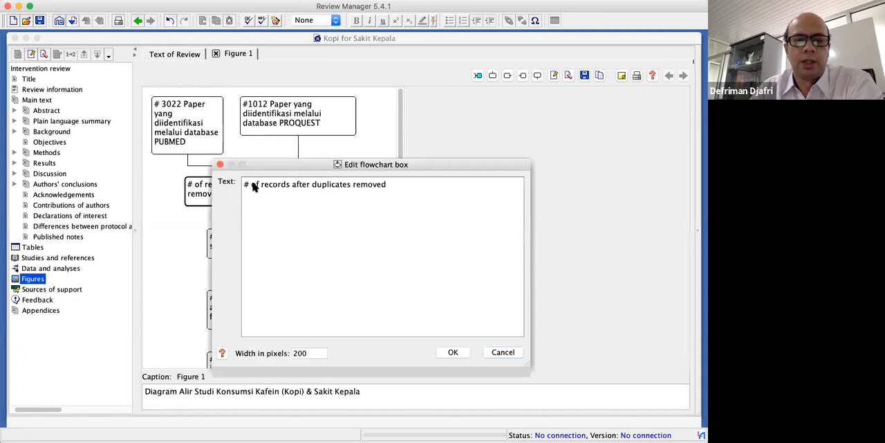
{"action": "left_click_drag", "start_coordinate": [249, 183], "coordinate": [391, 188]}
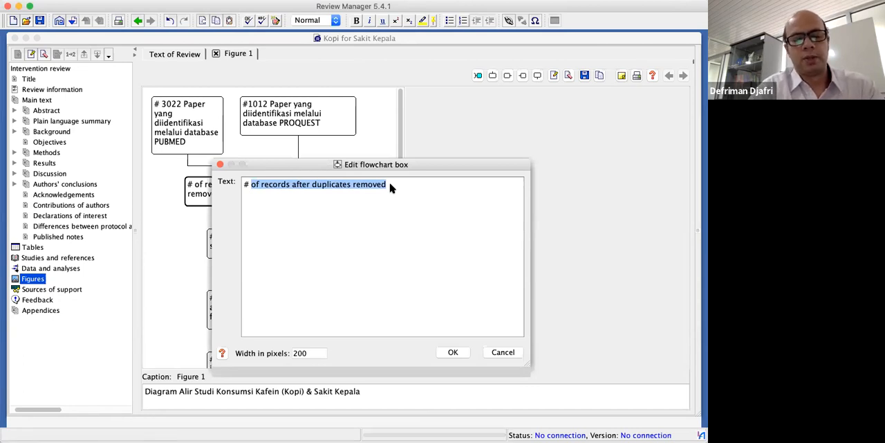
{"action": "type", "text": "202"}
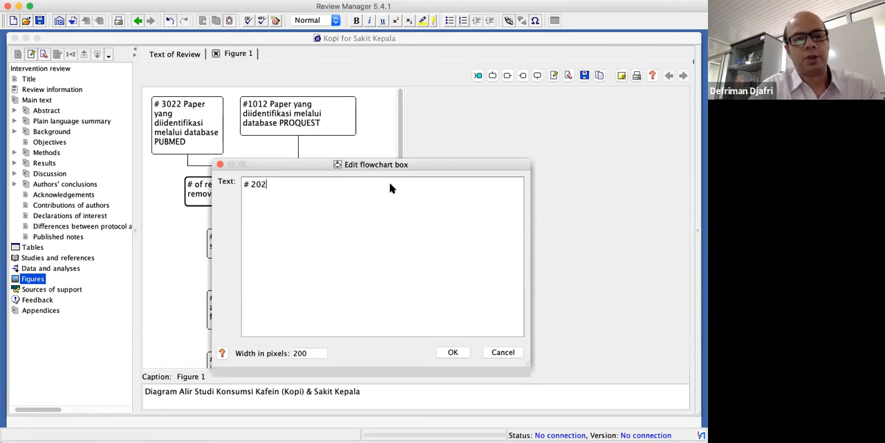
{"action": "type", "text": "5 paper setelah"}
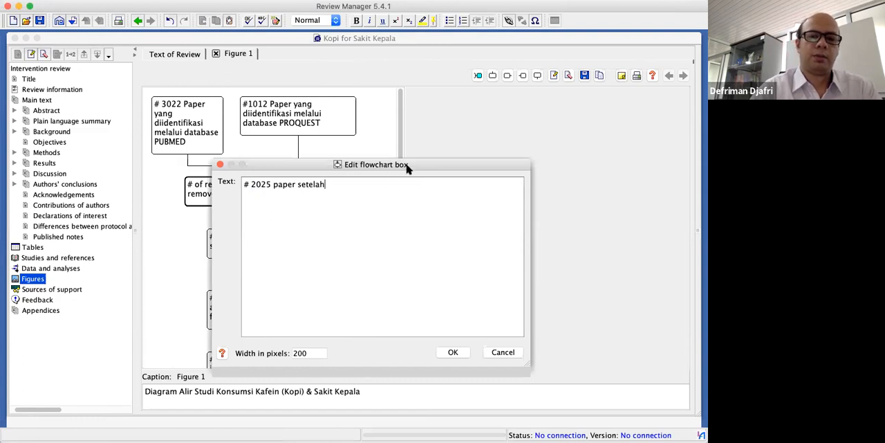
{"action": "left_click_drag", "start_coordinate": [291, 165], "coordinate": [326, 248]}
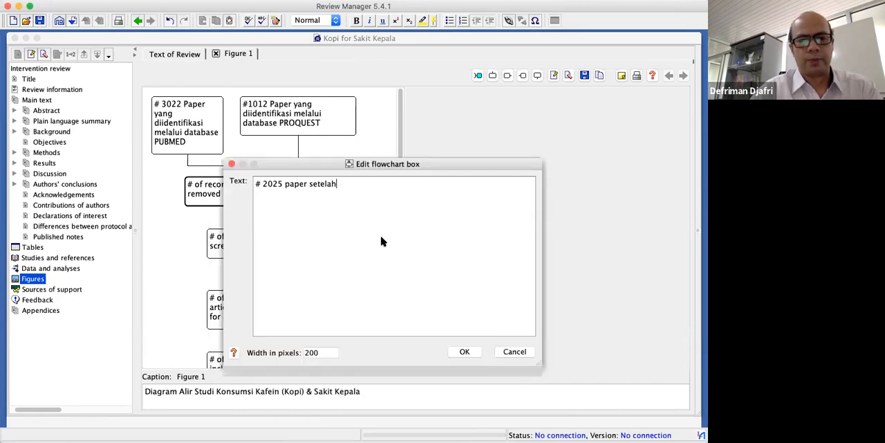
{"action": "type", "text": "yang "}
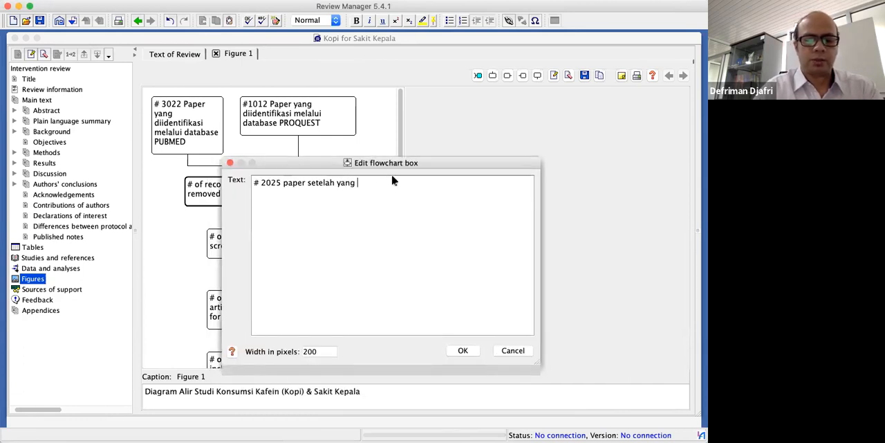
{"action": "type", "text": "terdupikasi"}
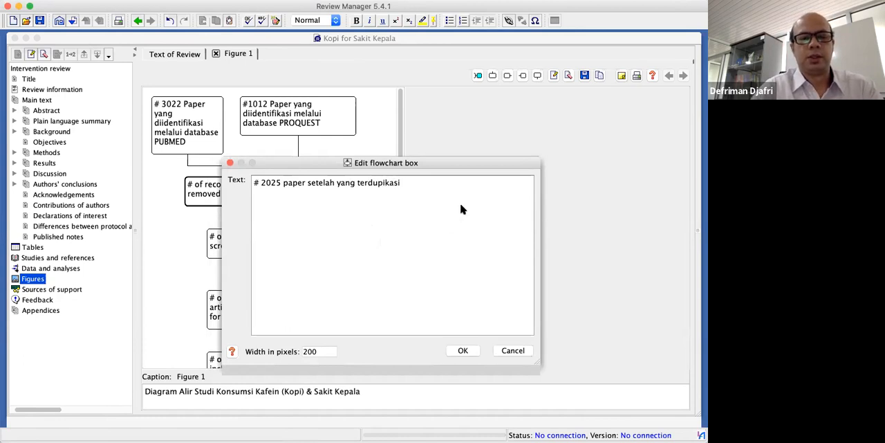
{"action": "type", "text": " dikeluarkan"}
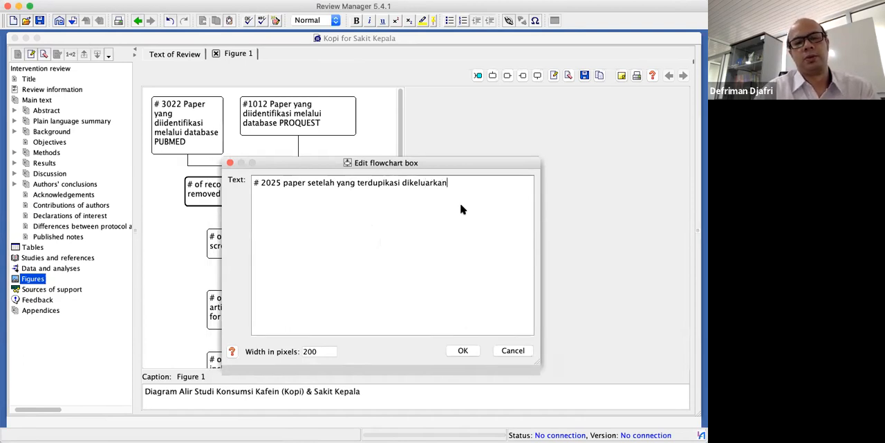
{"action": "left_click", "coordinate": [462, 351]}
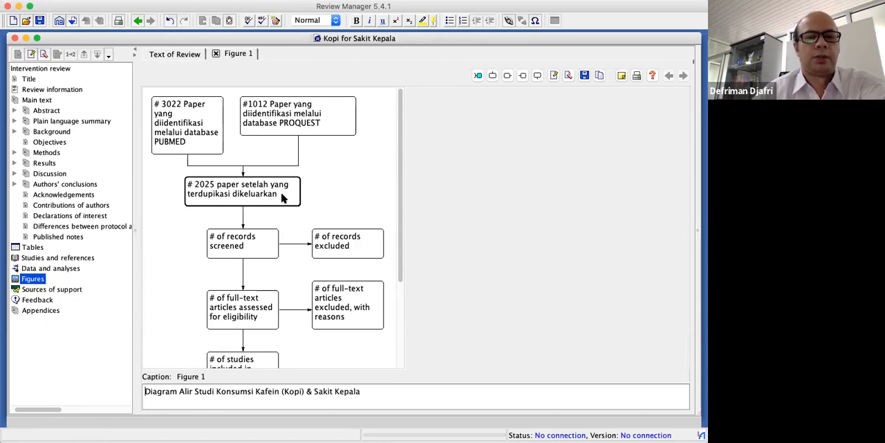
Replace the wording after "# 2025 paper" in the duplicates box with "terseleksi"
{"action": "double_click", "coordinate": [282, 195]}
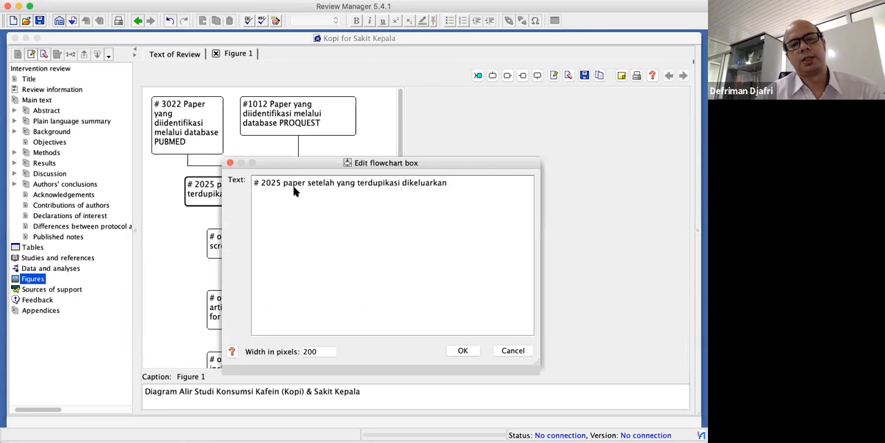
{"action": "left_click", "coordinate": [308, 183]}
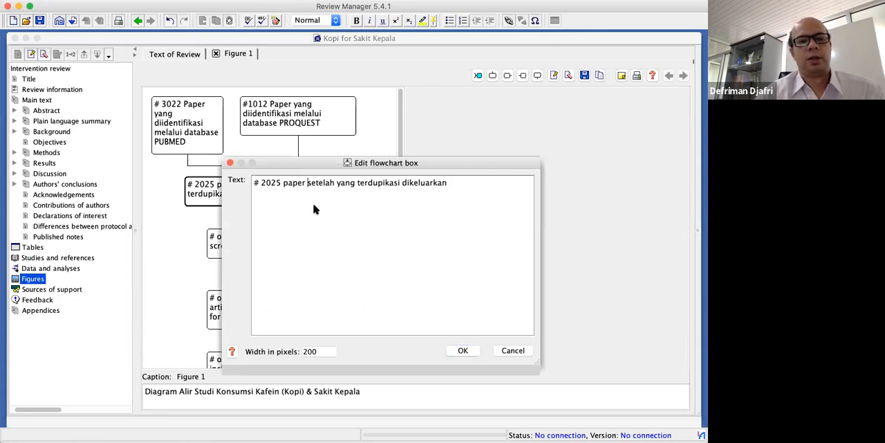
{"action": "left_click_drag", "start_coordinate": [307, 184], "coordinate": [466, 186]}
{"action": "type", "text": "t"}
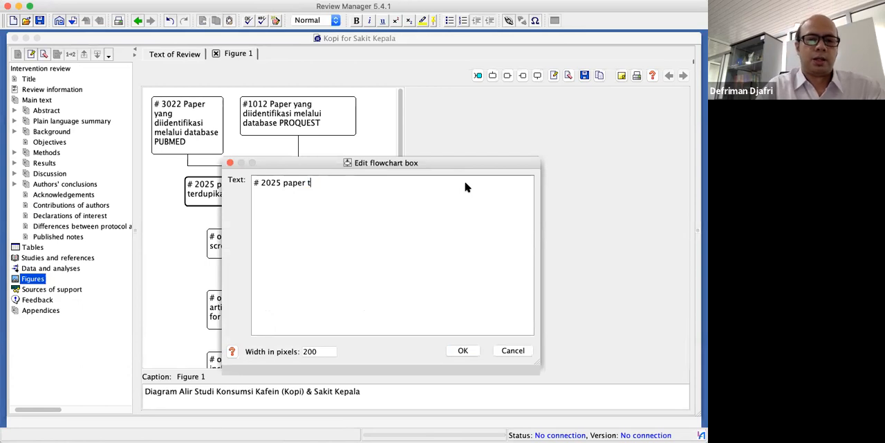
{"action": "type", "text": "ersele"}
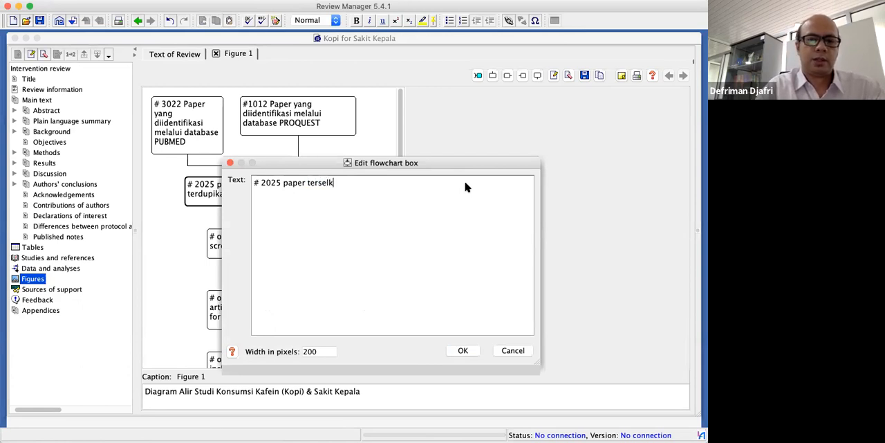
{"action": "key", "text": "BackSpace"}
{"action": "type", "text": "eksi "}
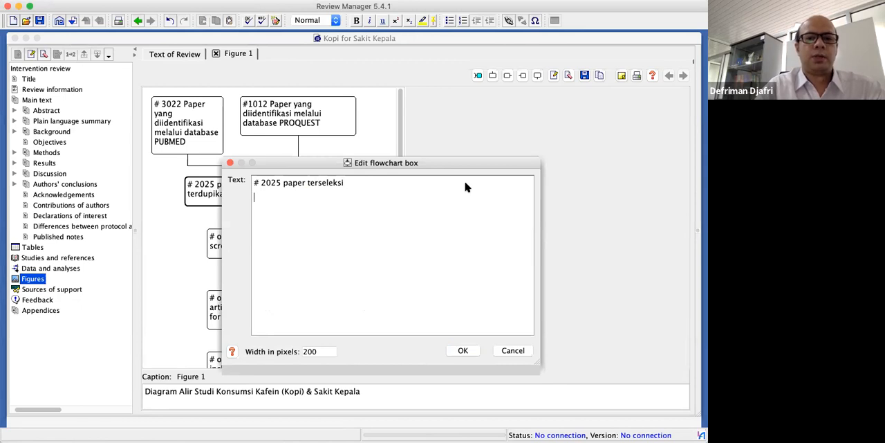
{"action": "type", "text": "#200"}
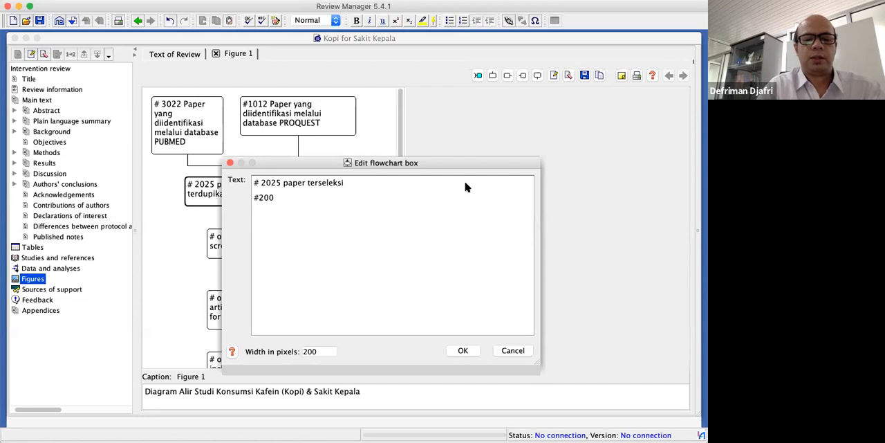
{"action": "type", "text": "9 "}
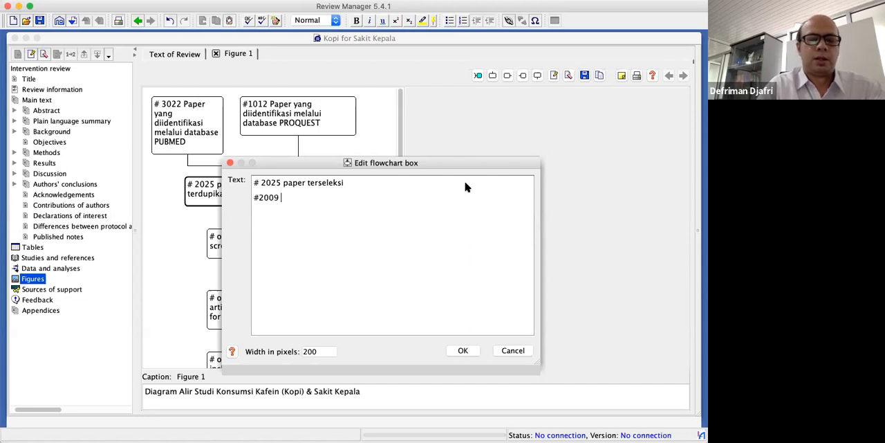
{"action": "type", "text": "paper terdi"}
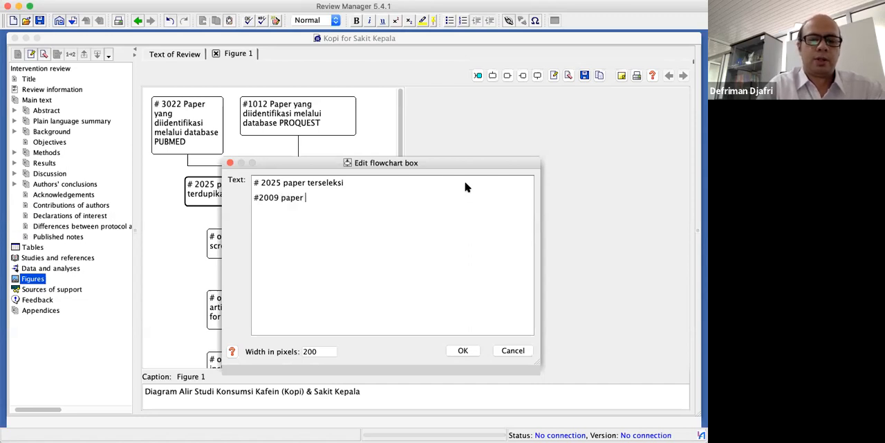
Add a second line reading "#2009 paper terindikasi sama/duplikat" to the same box and apply the edit
{"action": "key", "text": "BackSpace"}
{"action": "key", "text": "BackSpace"}
{"action": "type", "text": "se"}
{"action": "key", "text": "BackSpace"}
{"action": "key", "text": "BackSpace"}
{"action": "type", "text": "indikasi "}
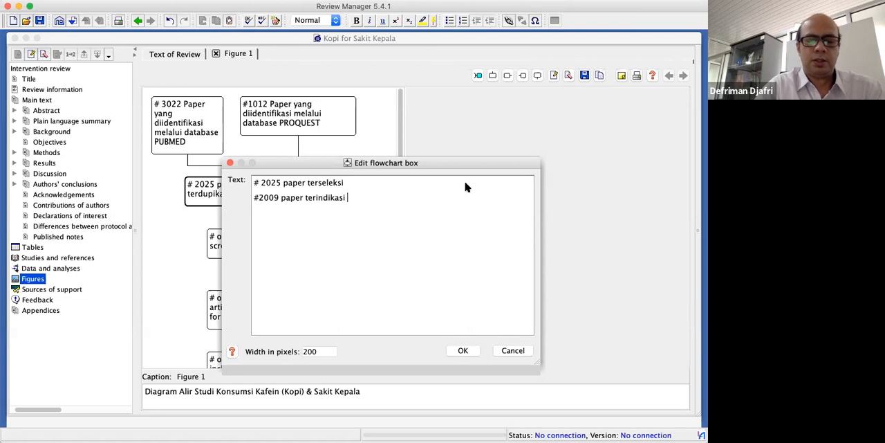
{"action": "type", "text": "sama/d"}
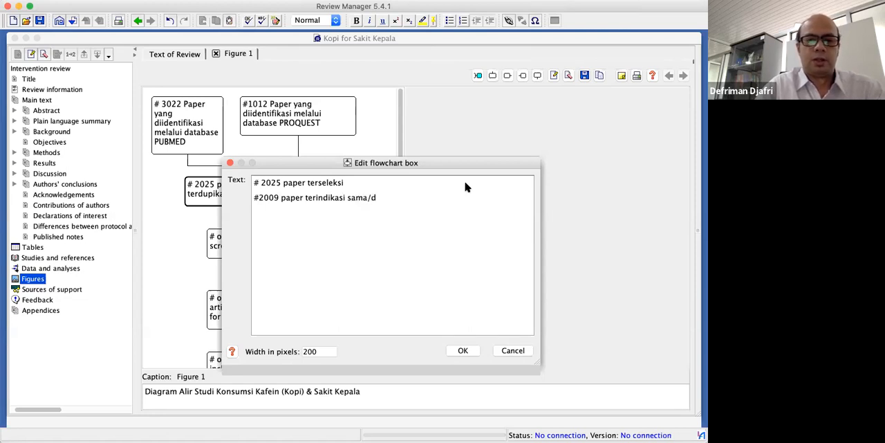
{"action": "key", "text": "BackSpace"}
{"action": "type", "text": "duplikat"}
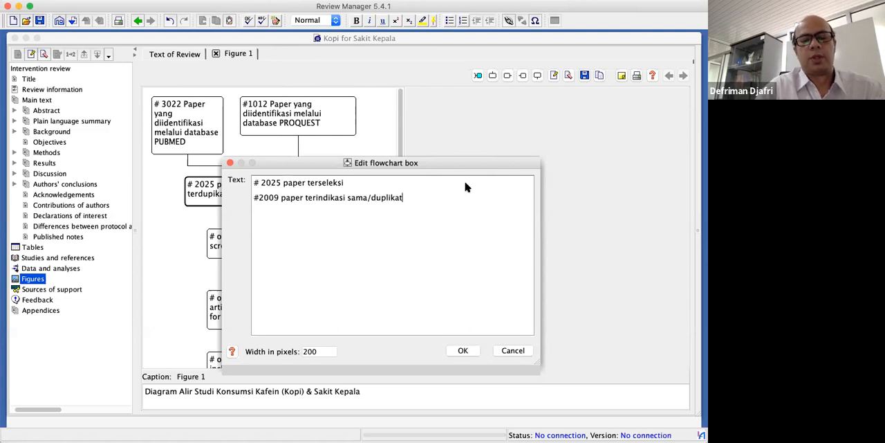
{"action": "left_click", "coordinate": [463, 352]}
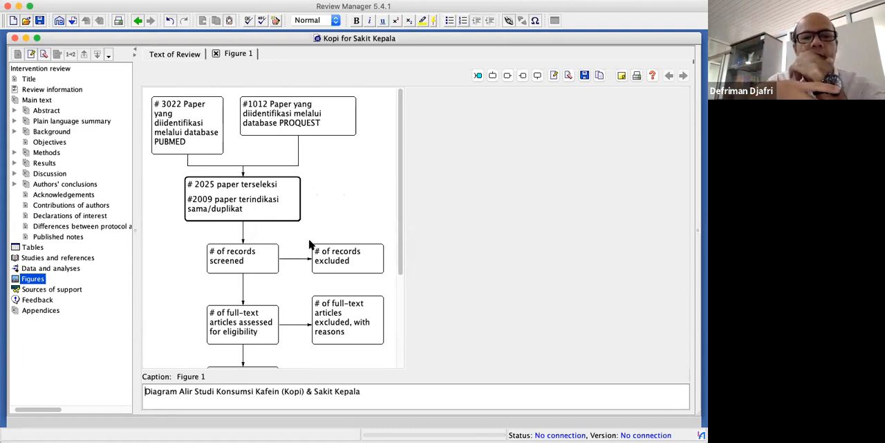
Change the text of the records-screened box to "# 105 full paper"
{"action": "scroll", "coordinate": [289, 275], "scroll_direction": "down", "scroll_amount": 2}
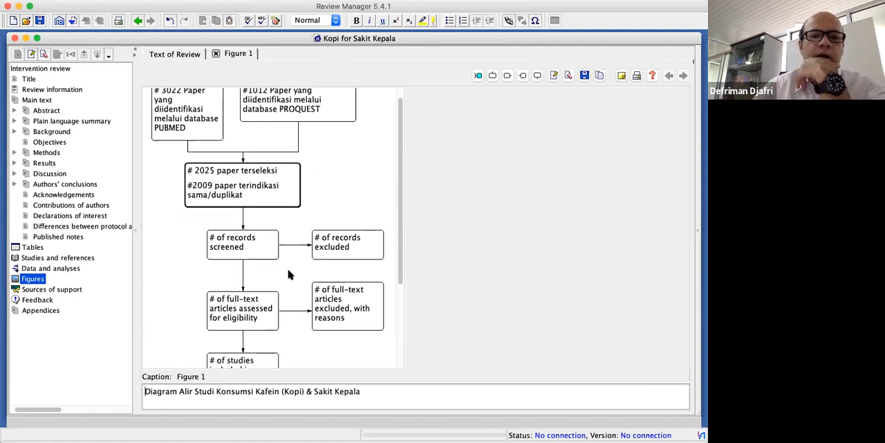
{"action": "scroll", "coordinate": [290, 275], "scroll_direction": "down", "scroll_amount": 2}
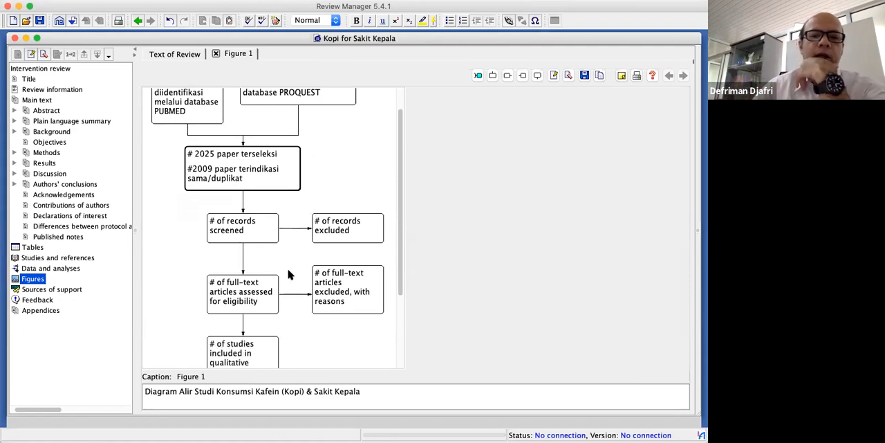
{"action": "double_click", "coordinate": [249, 230]}
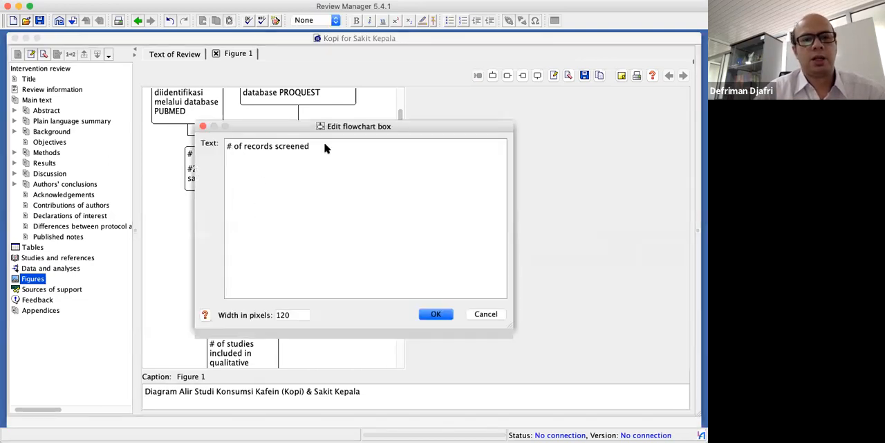
{"action": "left_click_drag", "start_coordinate": [310, 146], "coordinate": [236, 147]}
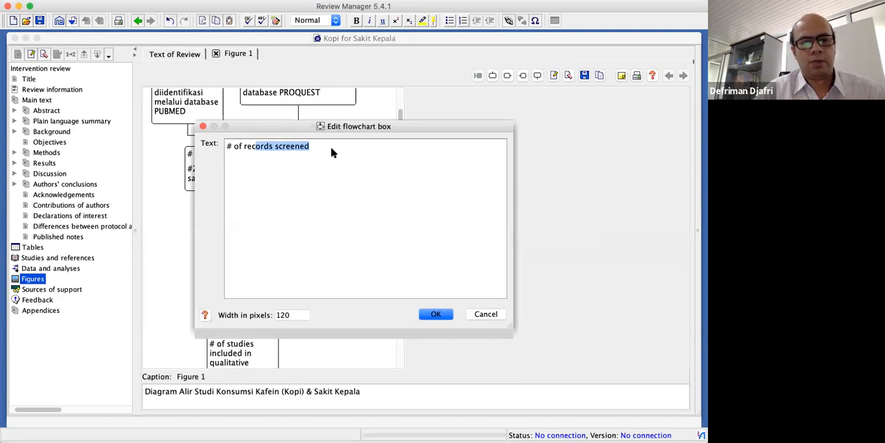
{"action": "type", "text": "100"}
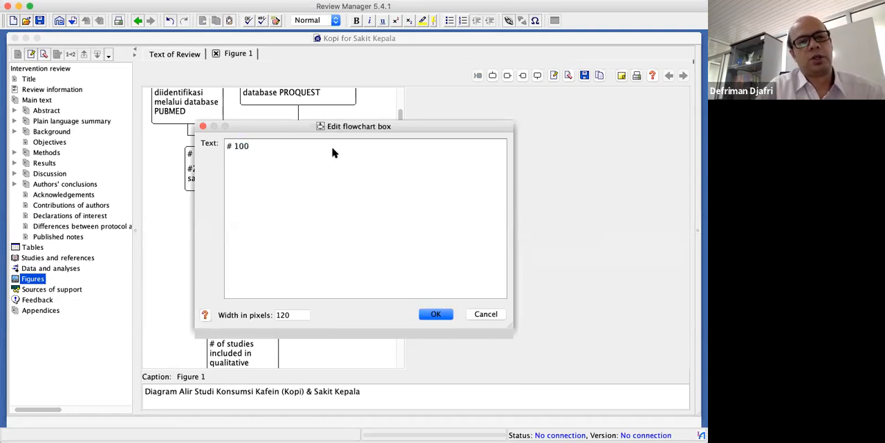
{"action": "key", "text": "BackSpace"}
{"action": "type", "text": "5 "}
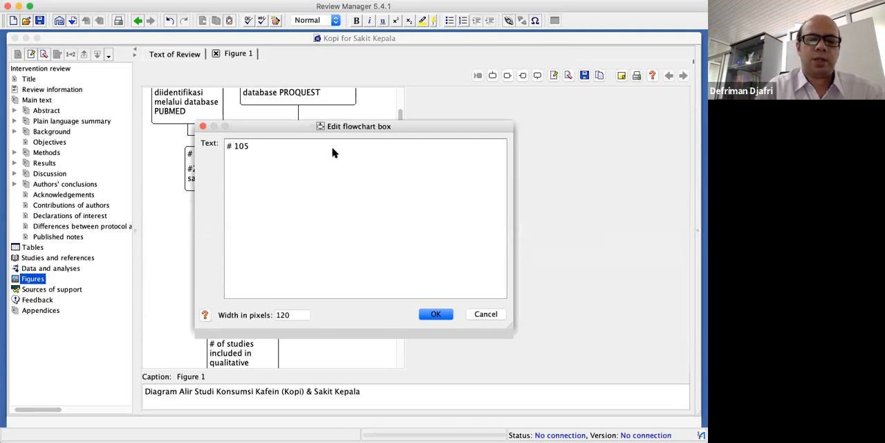
{"action": "type", "text": "peper"}
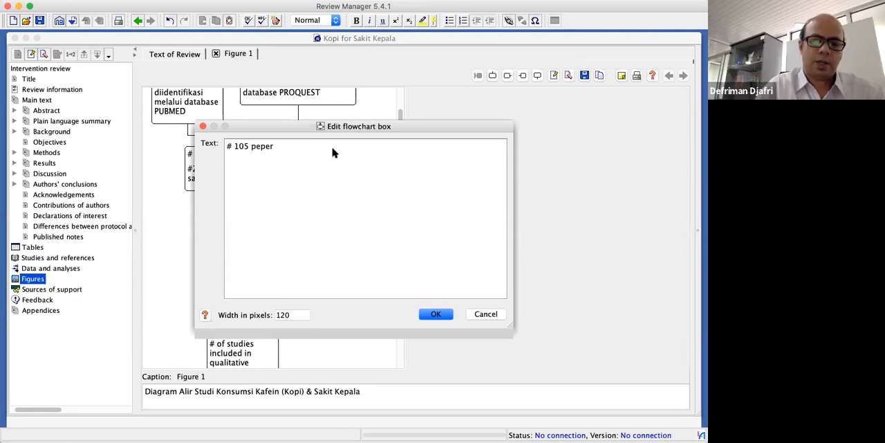
{"action": "key", "text": "BackSpace"}
{"action": "key", "text": "BackSpace"}
{"action": "key", "text": "BackSpace"}
{"action": "key", "text": "BackSpace"}
{"action": "key", "text": "BackSpace"}
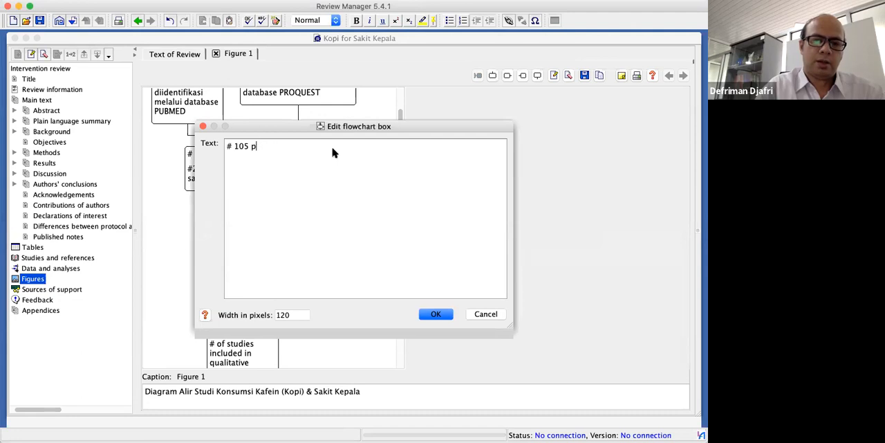
{"action": "type", "text": "full paper"}
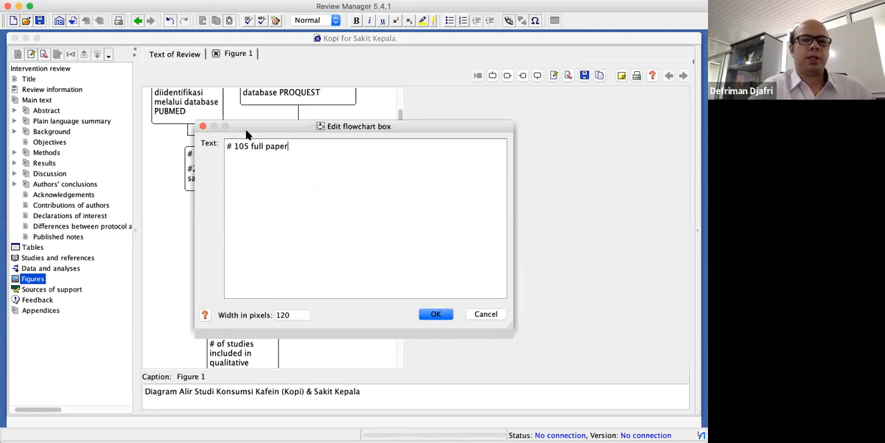
Add a second line reading "#1920 hanya abstrak saja" to the "# 105 full paper" box and apply the edit
{"action": "left_click_drag", "start_coordinate": [245, 128], "coordinate": [309, 179]}
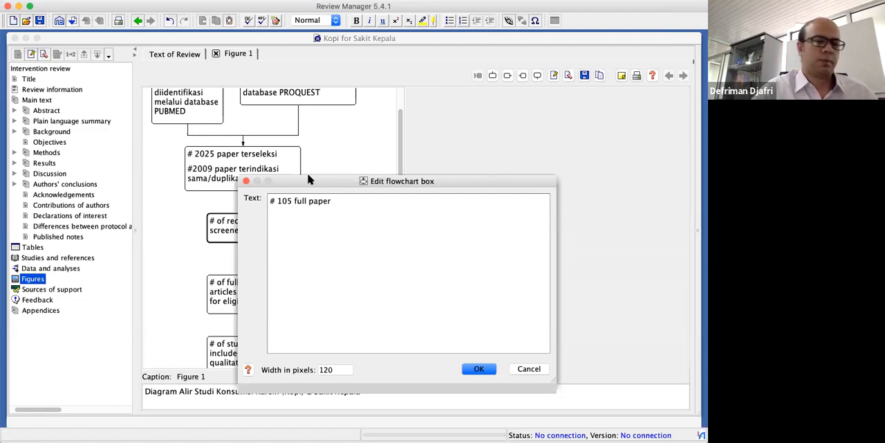
{"action": "key", "text": "Return"}
{"action": "type", "text": "#"}
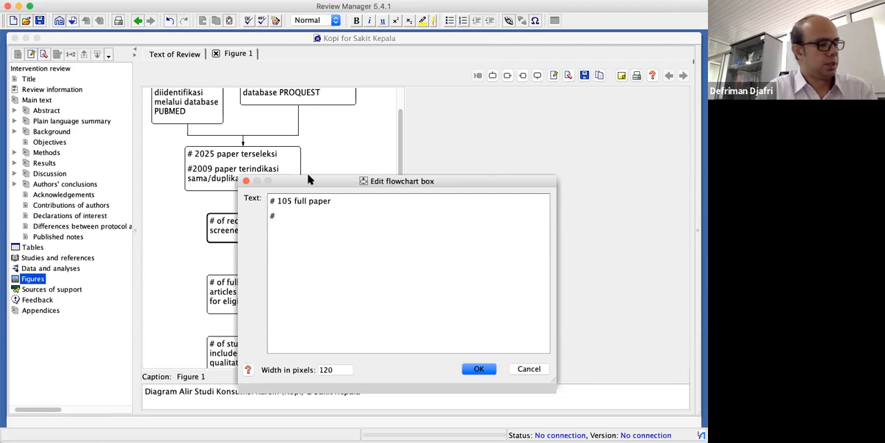
{"action": "type", "text": "1920"}
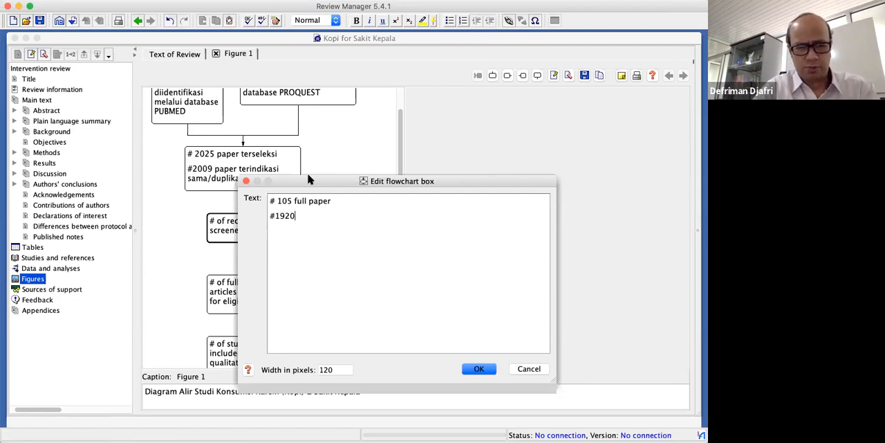
{"action": "type", "text": " hanya a"}
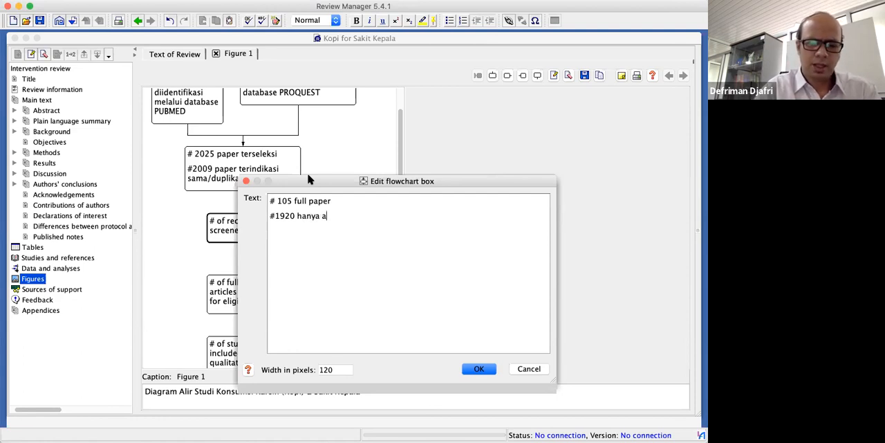
{"action": "type", "text": "bsrta"}
{"action": "key", "text": "BackSpace"}
{"action": "key", "text": "BackSpace"}
{"action": "key", "text": "BackSpace"}
{"action": "key", "text": "BackSpace"}
{"action": "type", "text": "s"}
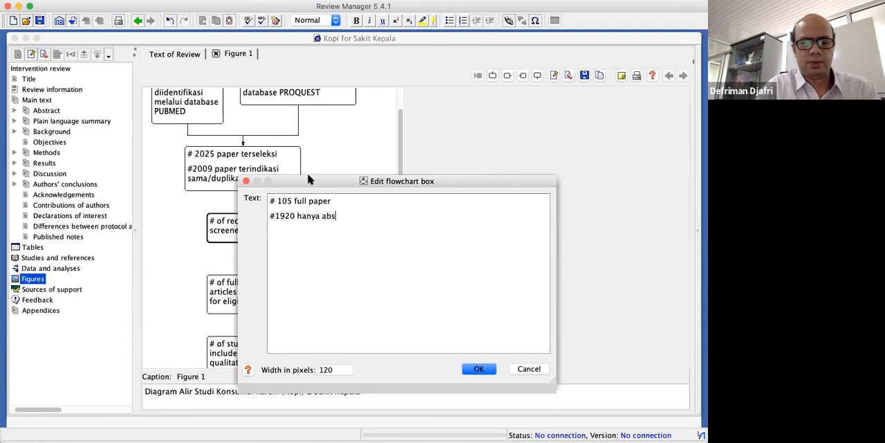
{"action": "type", "text": "trak saja"}
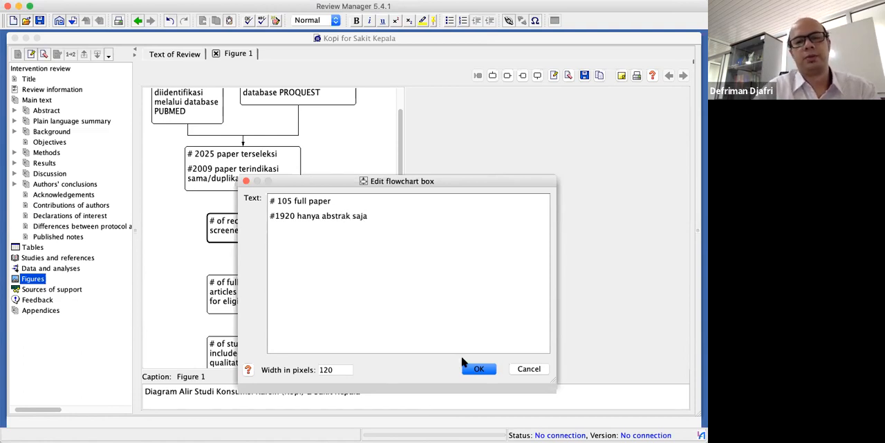
{"action": "left_click", "coordinate": [482, 372]}
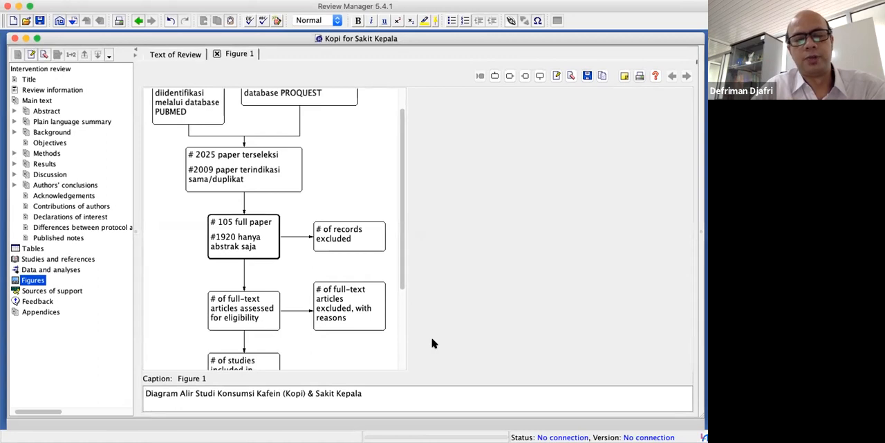
Cut the line "#1920 hanya abstrak saja" out of the "# 105 full paper" box and apply the edit
{"action": "scroll", "coordinate": [356, 265], "scroll_direction": "up", "scroll_amount": 2}
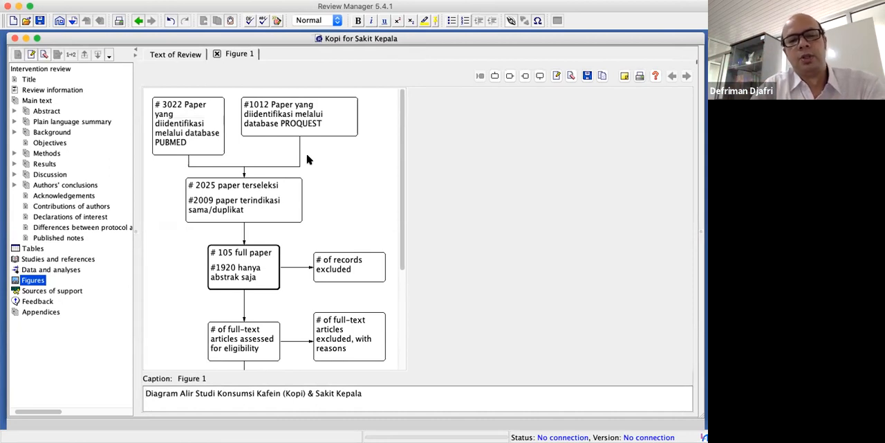
{"action": "double_click", "coordinate": [248, 271]}
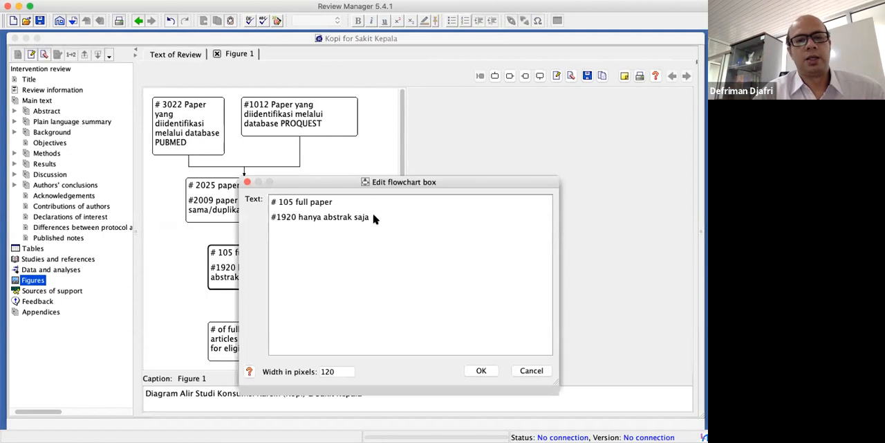
{"action": "key", "text": "super+shift+Left"}
{"action": "key", "text": "super+c"}
{"action": "key", "text": "BackSpace"}
{"action": "key", "text": "BackSpace"}
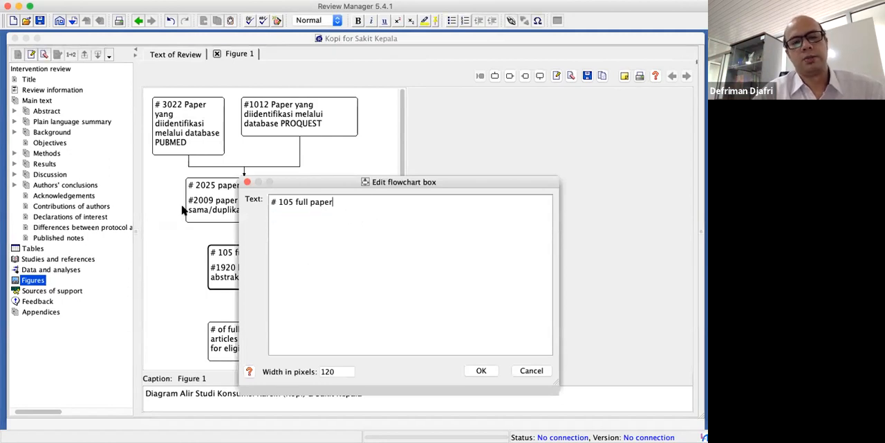
{"action": "left_click", "coordinate": [481, 372]}
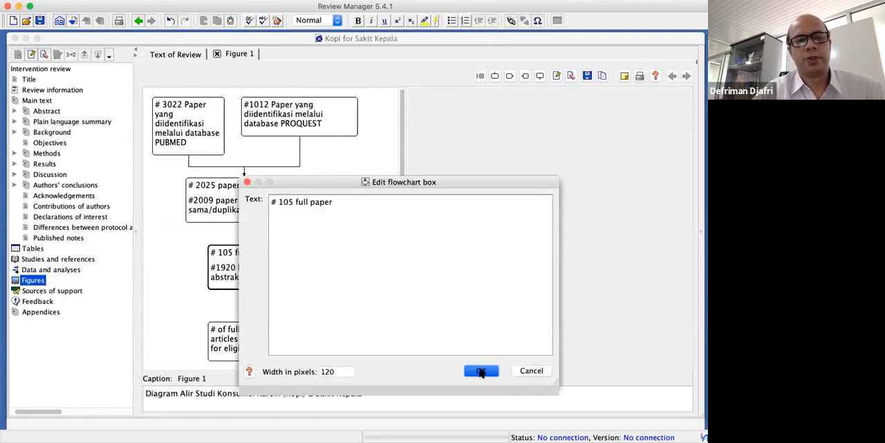
Replace the text of the records-excluded box with the cut line "#1920 hanya abstrak saja", without a blank line above it, and apply the edit
{"action": "double_click", "coordinate": [358, 262]}
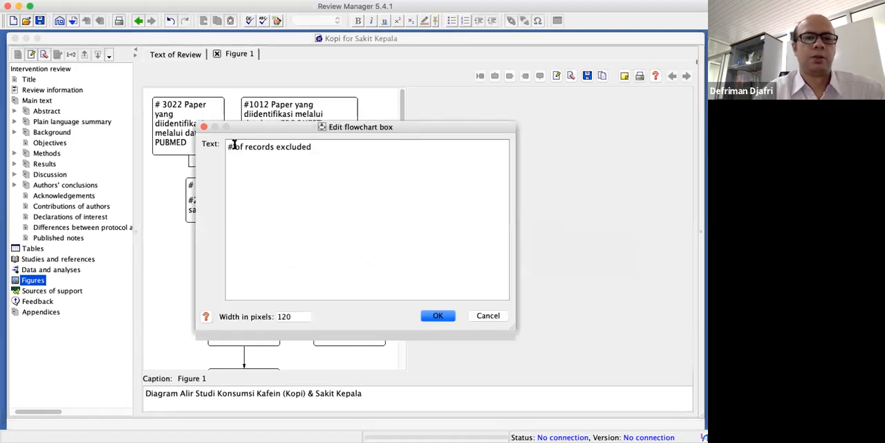
{"action": "left_click_drag", "start_coordinate": [234, 147], "coordinate": [313, 151]}
{"action": "key", "text": "BackSpace"}
{"action": "key", "text": "BackSpace"}
{"action": "key", "text": "BackSpace"}
{"action": "key", "text": "super+v"}
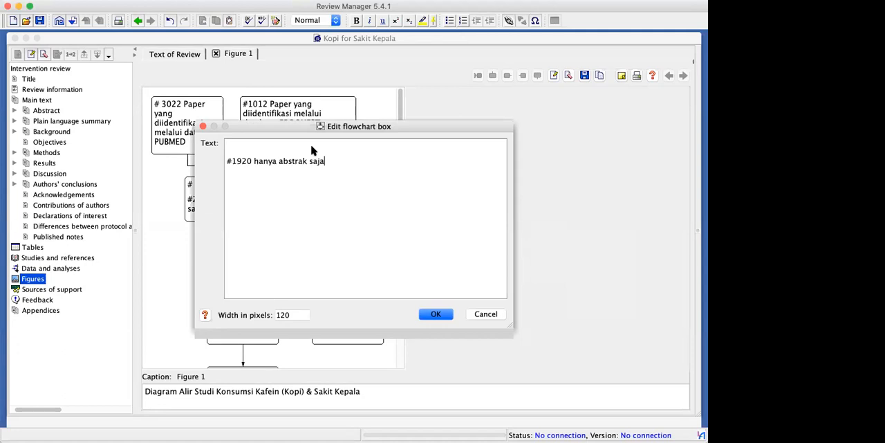
{"action": "left_click", "coordinate": [228, 162]}
{"action": "key", "text": "BackSpace"}
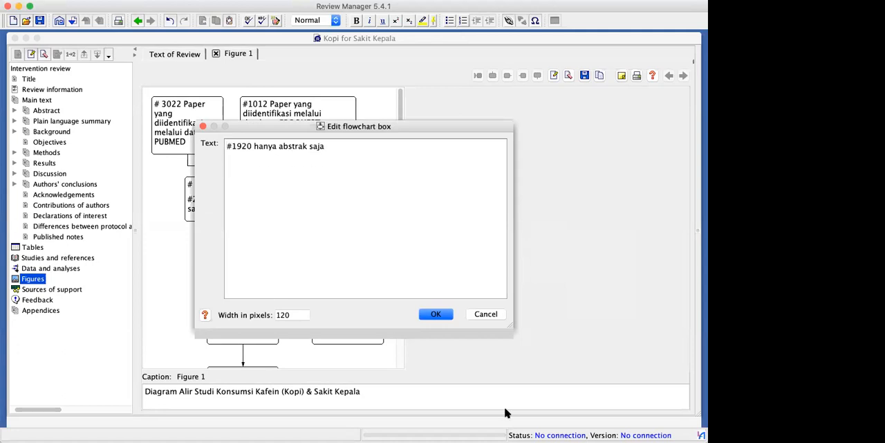
{"action": "left_click", "coordinate": [435, 314]}
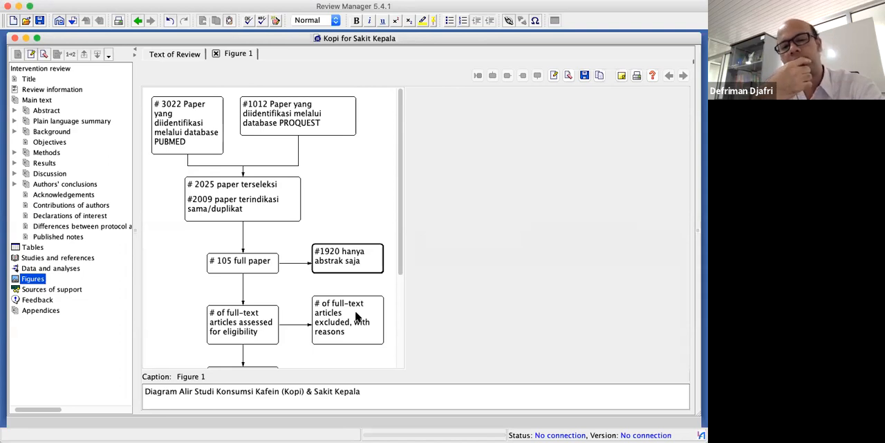
{"action": "scroll", "coordinate": [356, 316], "scroll_direction": "down", "scroll_amount": 5}
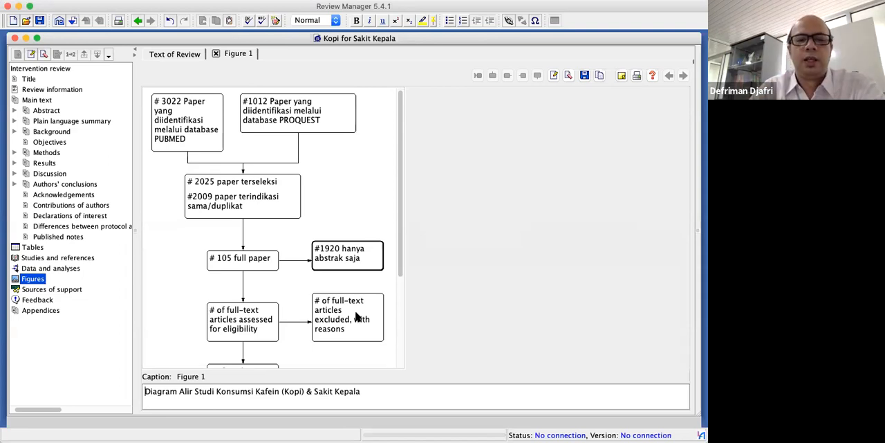
{"action": "scroll", "coordinate": [356, 316], "scroll_direction": "up", "scroll_amount": 5}
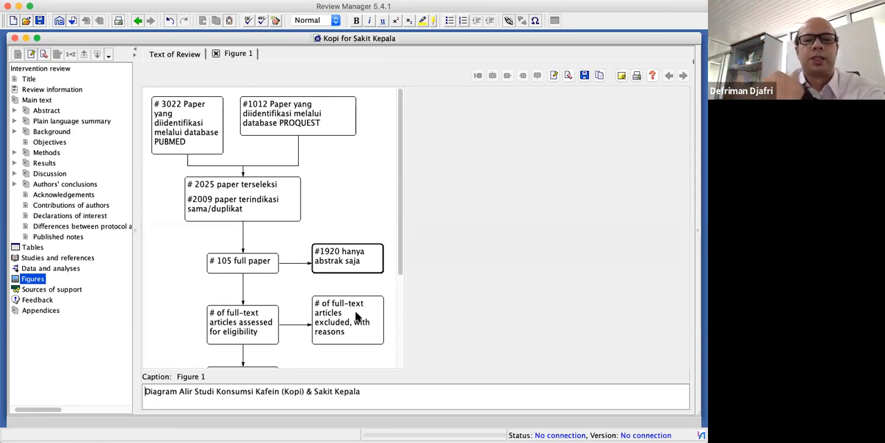
{"action": "scroll", "coordinate": [356, 317], "scroll_direction": "down", "scroll_amount": 5}
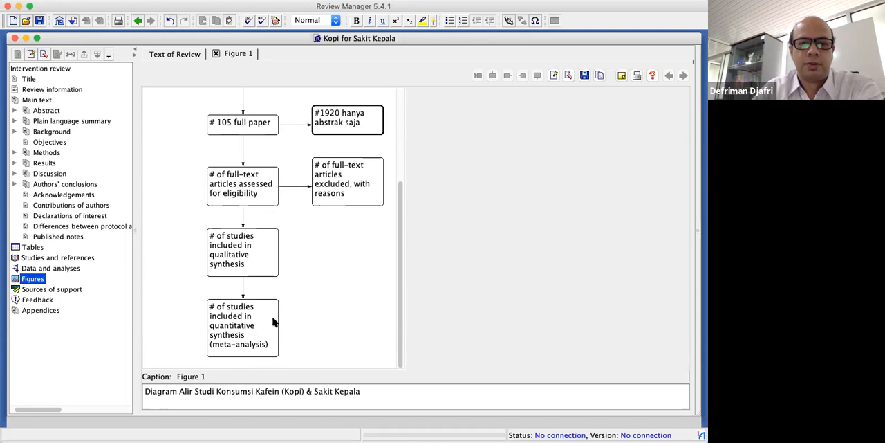
{"action": "scroll", "coordinate": [273, 321], "scroll_direction": "up", "scroll_amount": 2}
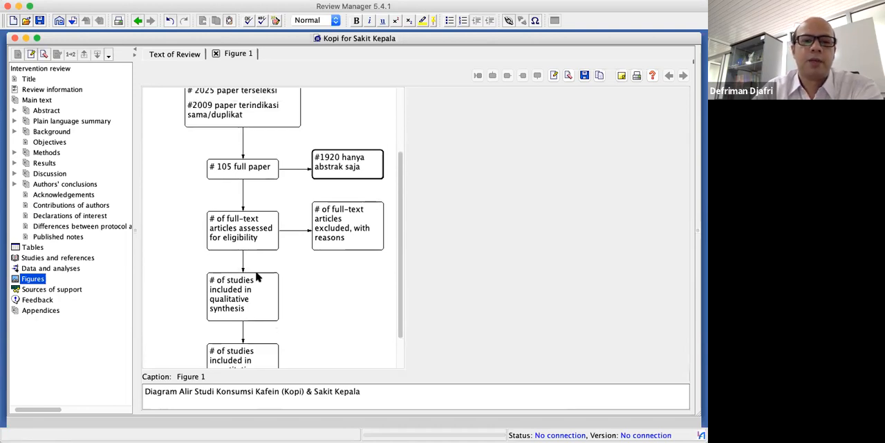
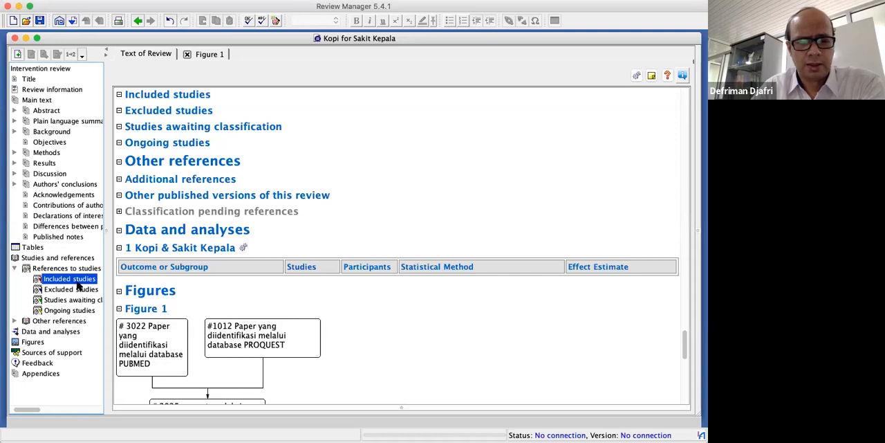
Add an included study with ID "Deliciozza 2004", published data only, year 2004 and no other identifiers, with no follow-up action
{"action": "right_click", "coordinate": [78, 284]}
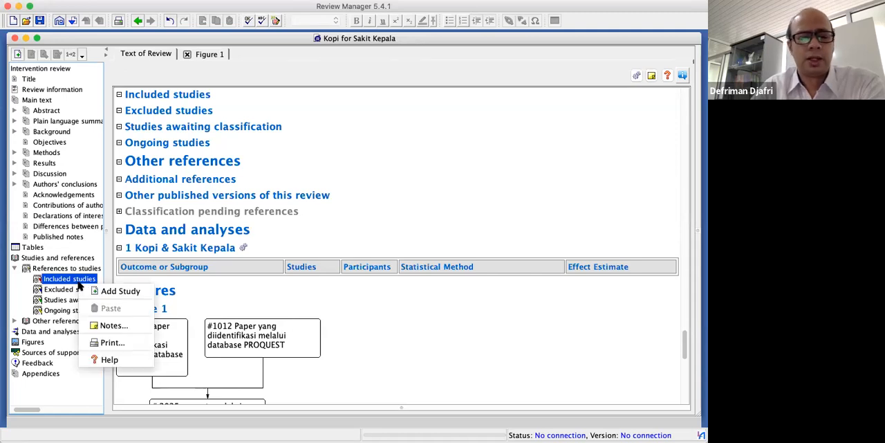
{"action": "left_click", "coordinate": [129, 292]}
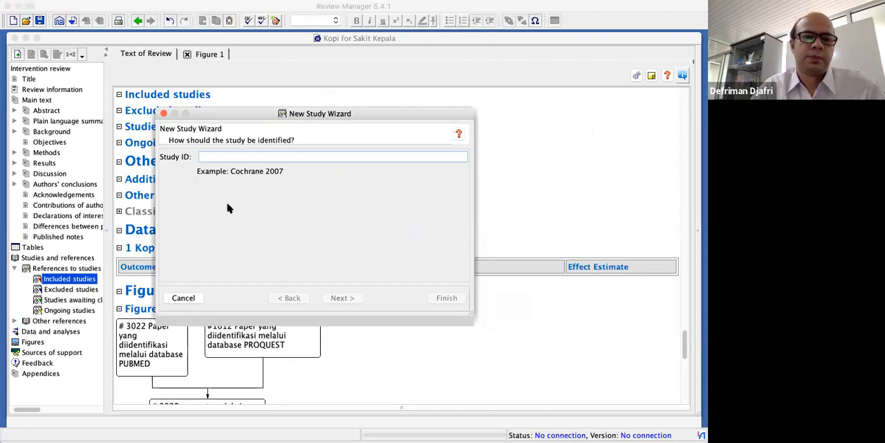
{"action": "left_click", "coordinate": [223, 159]}
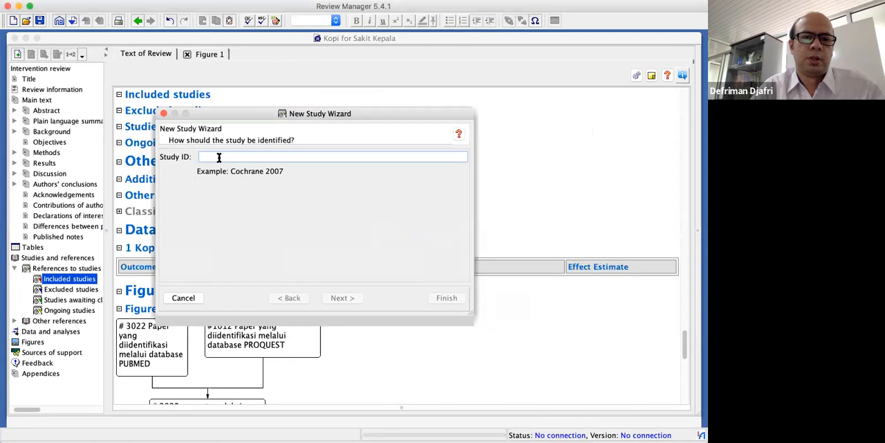
{"action": "type", "text": "Deliciozza 2004"}
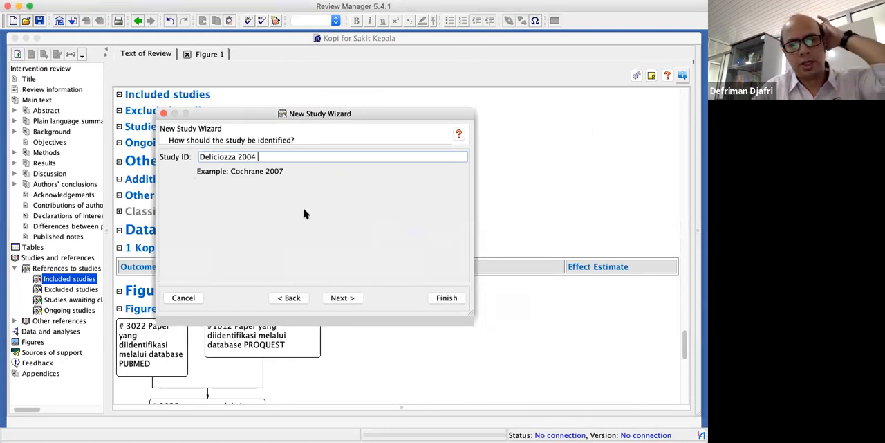
{"action": "left_click", "coordinate": [341, 298]}
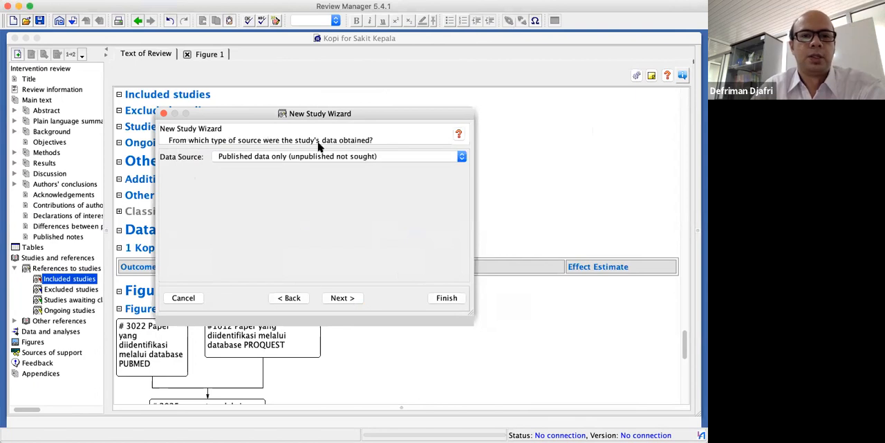
{"action": "left_click", "coordinate": [353, 298]}
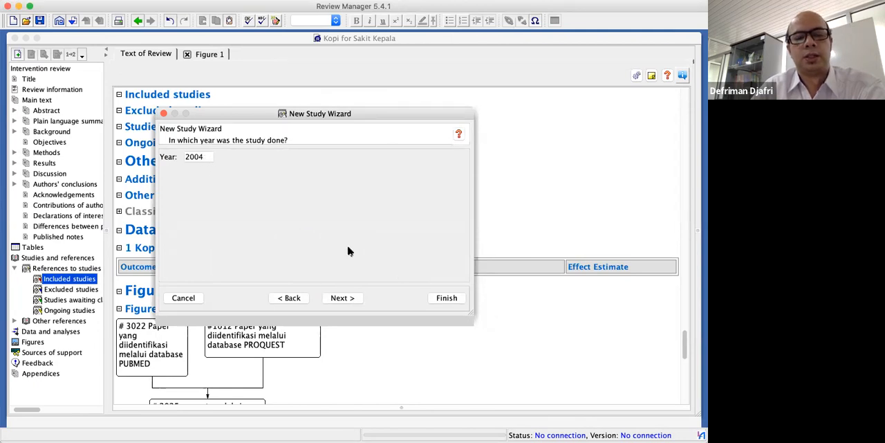
{"action": "left_click", "coordinate": [343, 298]}
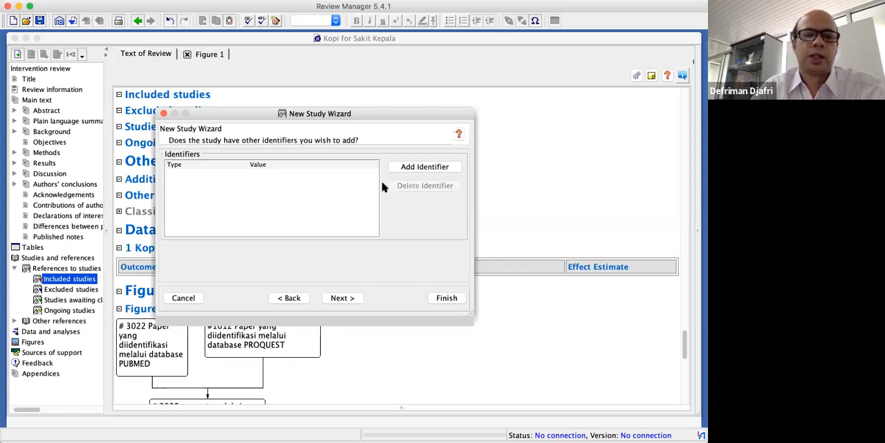
{"action": "left_click", "coordinate": [349, 302]}
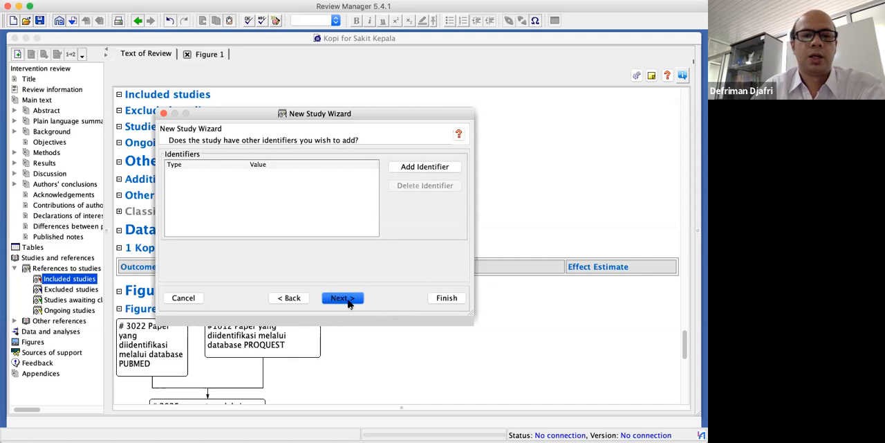
{"action": "left_click", "coordinate": [446, 297]}
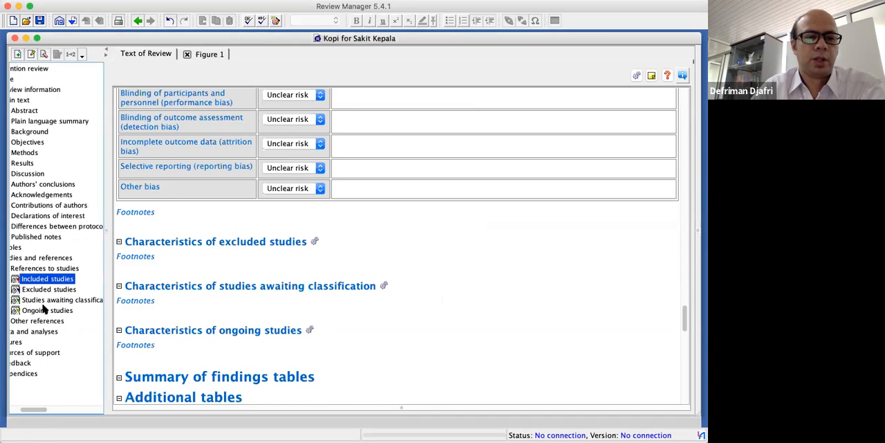
Add a second included study with the ID "Morrocona 1998", keeping the remaining wizard defaults
{"action": "scroll", "coordinate": [20, 305], "scroll_direction": "left", "scroll_amount": 3}
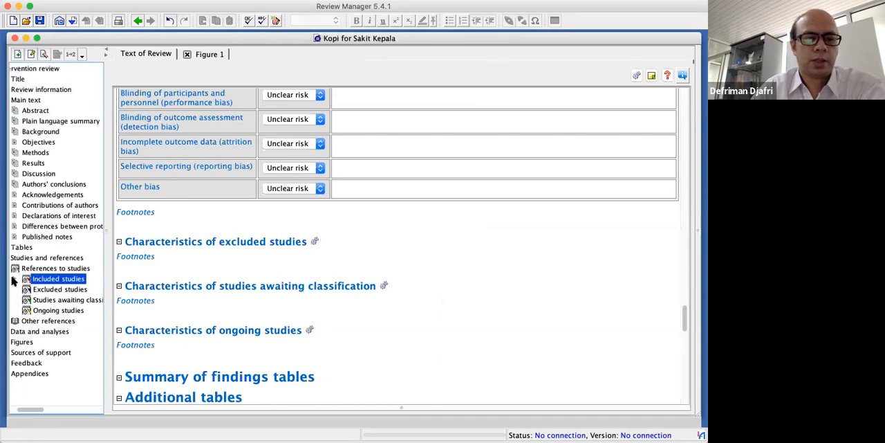
{"action": "left_click", "coordinate": [20, 278]}
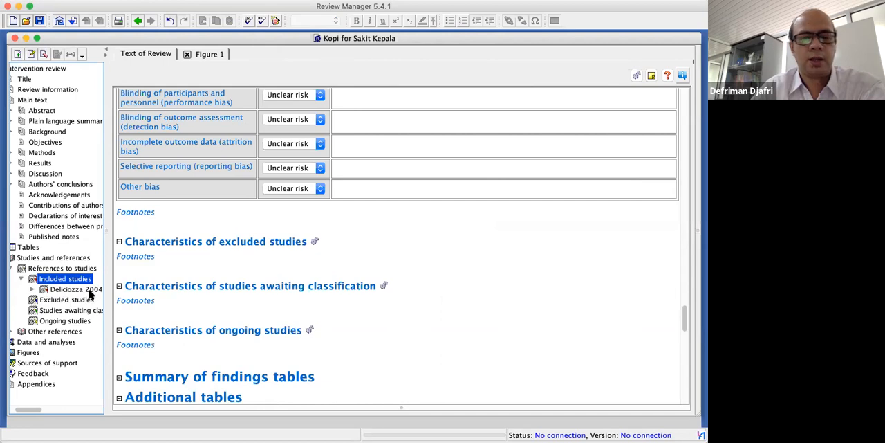
{"action": "right_click", "coordinate": [77, 283]}
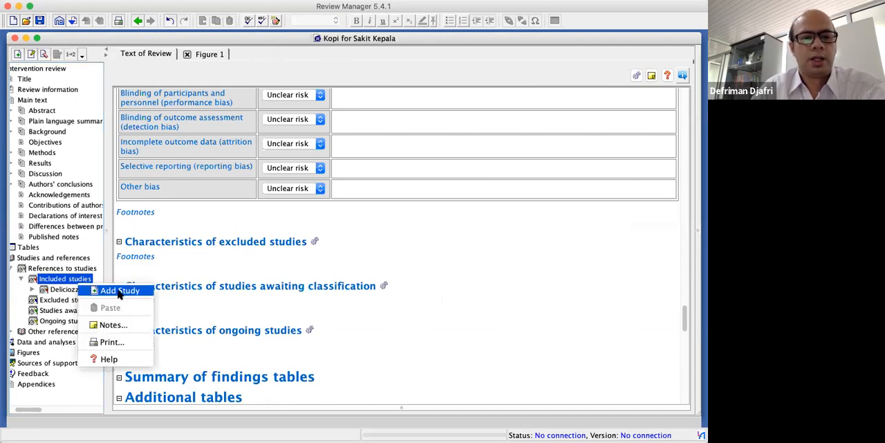
{"action": "left_click", "coordinate": [120, 292]}
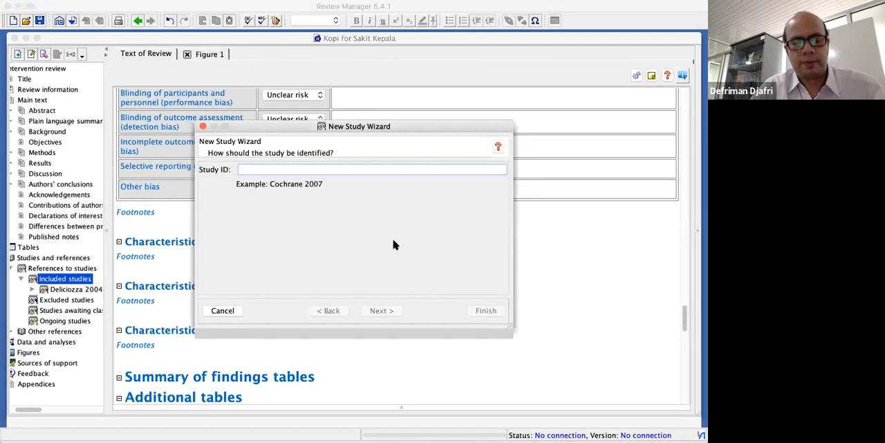
{"action": "left_click", "coordinate": [265, 171]}
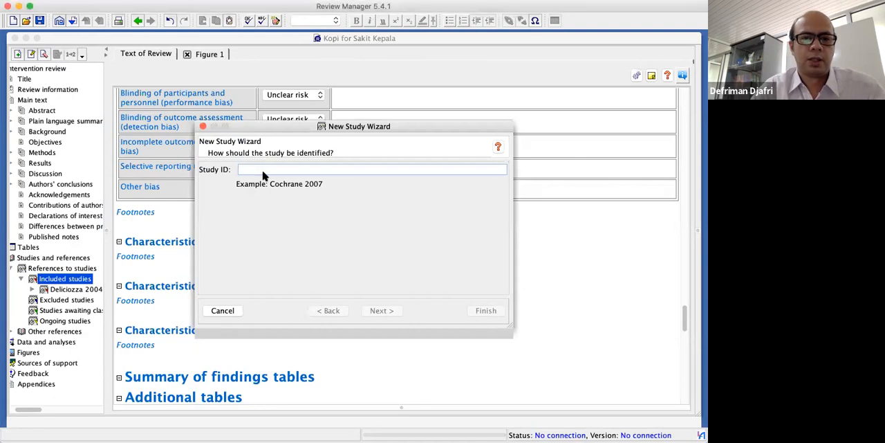
{"action": "type", "text": "Morrocona 1998"}
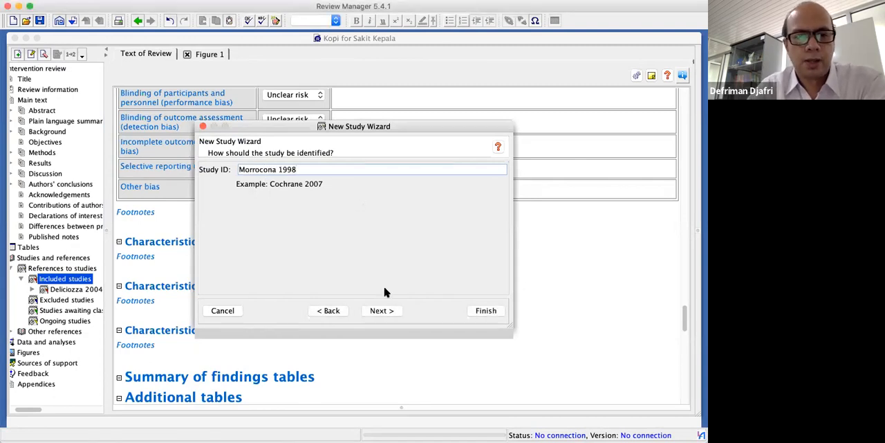
{"action": "left_click", "coordinate": [484, 311]}
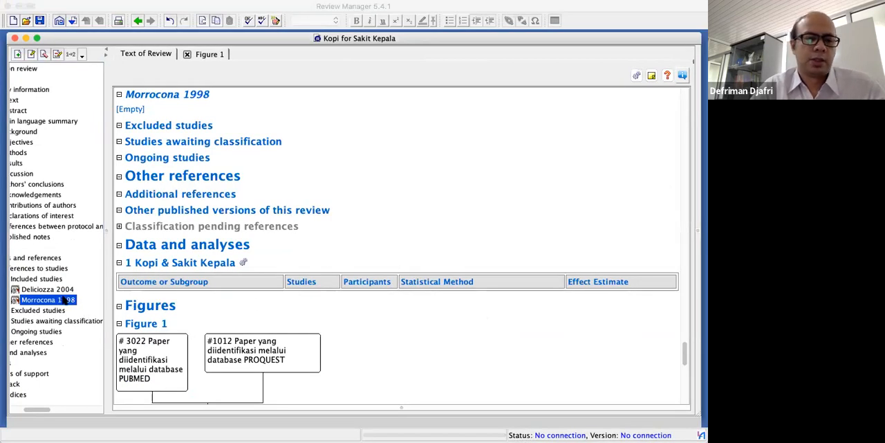
Add a third included study with the ID "Norscafe 1998", keeping the remaining wizard defaults
{"action": "double_click", "coordinate": [44, 280]}
{"action": "right_click", "coordinate": [46, 279]}
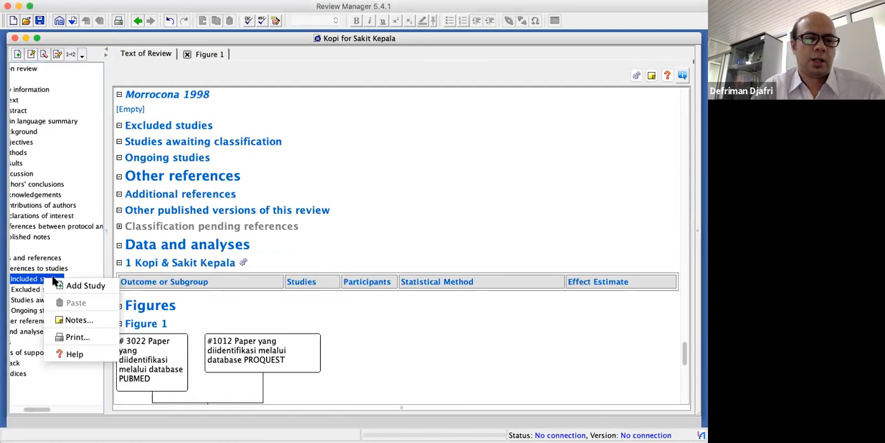
{"action": "key", "text": "Escape"}
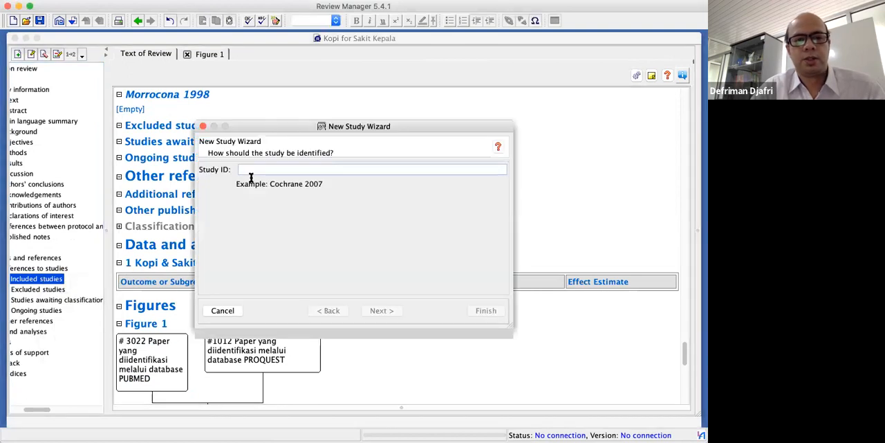
{"action": "type", "text": "Norscafe 1998"}
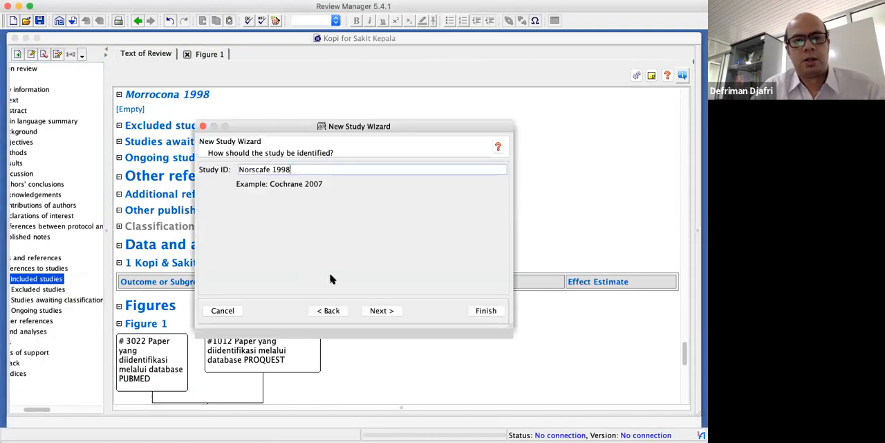
{"action": "left_click", "coordinate": [485, 310]}
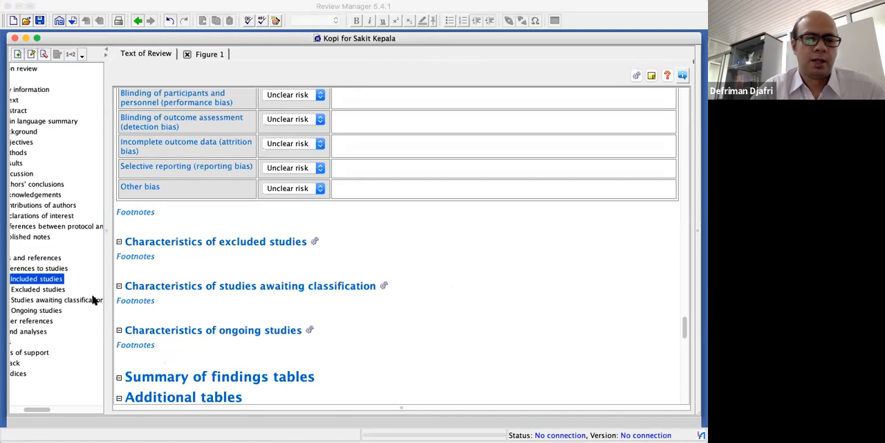
Add a fourth included study with the ID "Olahlazza 1998", keeping the remaining wizard defaults
{"action": "scroll", "coordinate": [56, 283], "scroll_direction": "left", "scroll_amount": 3}
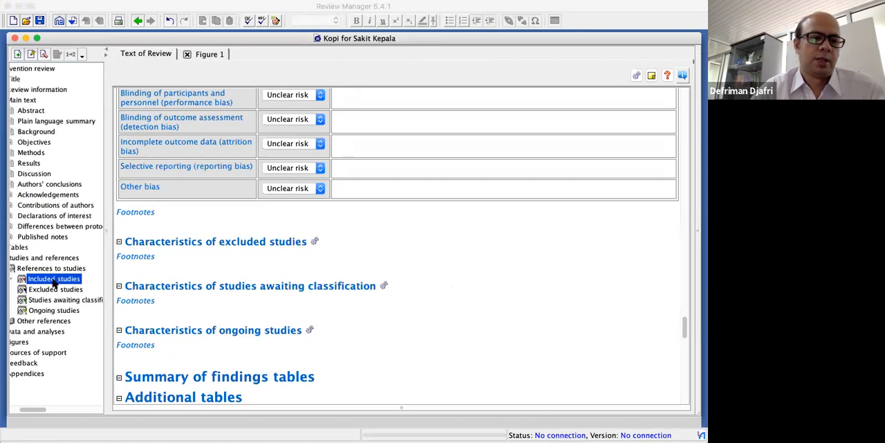
{"action": "right_click", "coordinate": [56, 281]}
{"action": "left_click", "coordinate": [76, 289]}
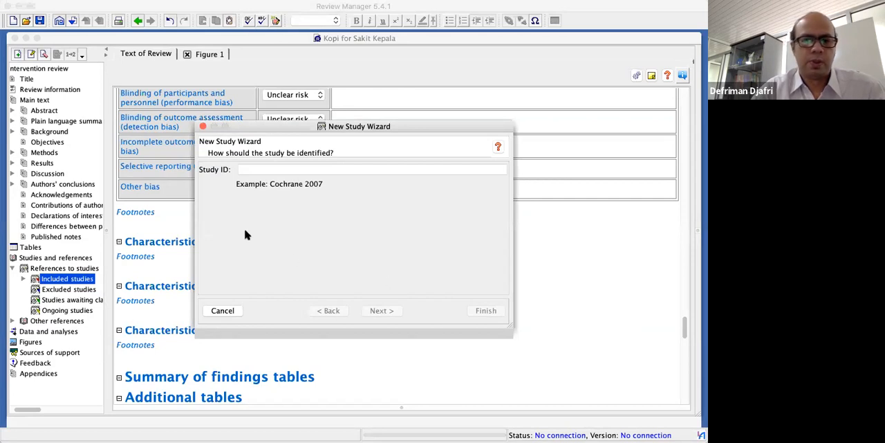
{"action": "left_click", "coordinate": [254, 170]}
{"action": "type", "text": "Sahlazza 1998"}
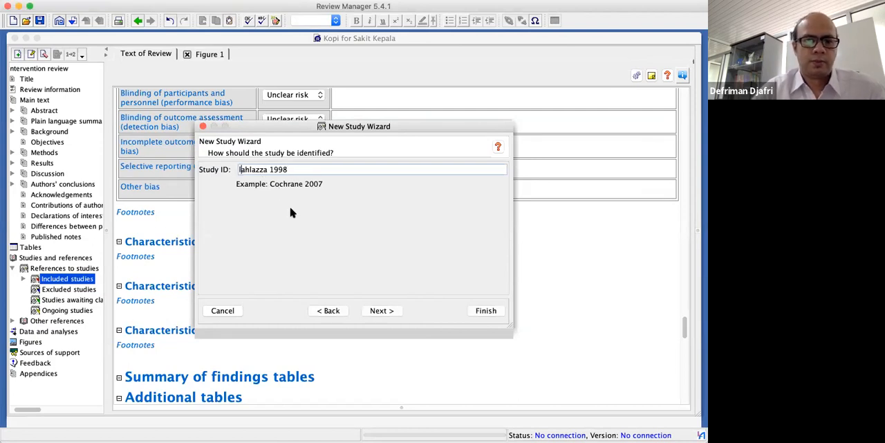
{"action": "type", "text": "Ol"}
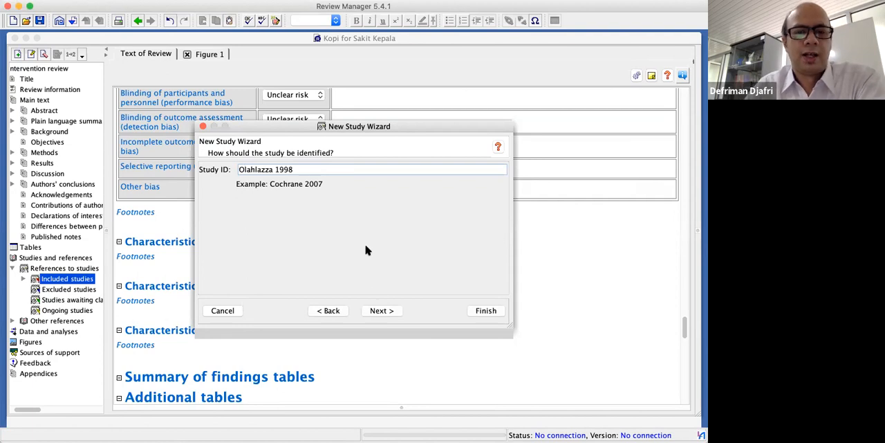
{"action": "left_click", "coordinate": [484, 310]}
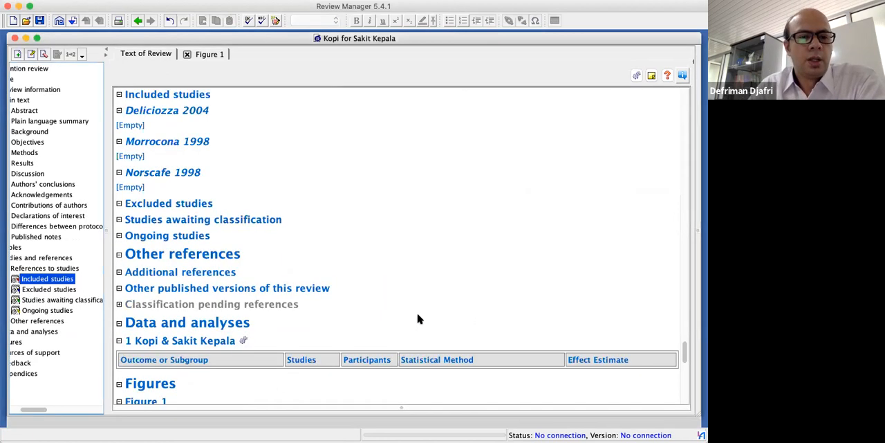
Expand the Data and analyses and Figures sections of the review outline and view the "Kopi & Sakit Kepala" comparison
{"action": "scroll", "coordinate": [160, 304], "scroll_direction": "down", "scroll_amount": 3}
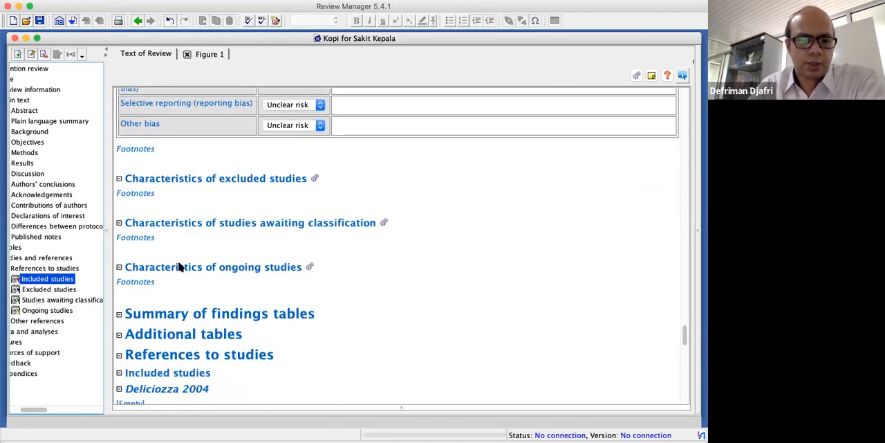
{"action": "scroll", "coordinate": [85, 247], "scroll_direction": "left", "scroll_amount": 3}
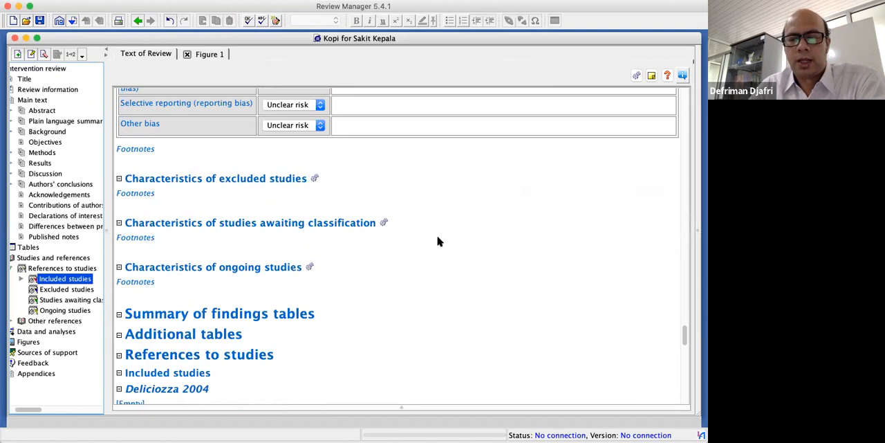
{"action": "scroll", "coordinate": [21, 346], "scroll_direction": "left", "scroll_amount": 2}
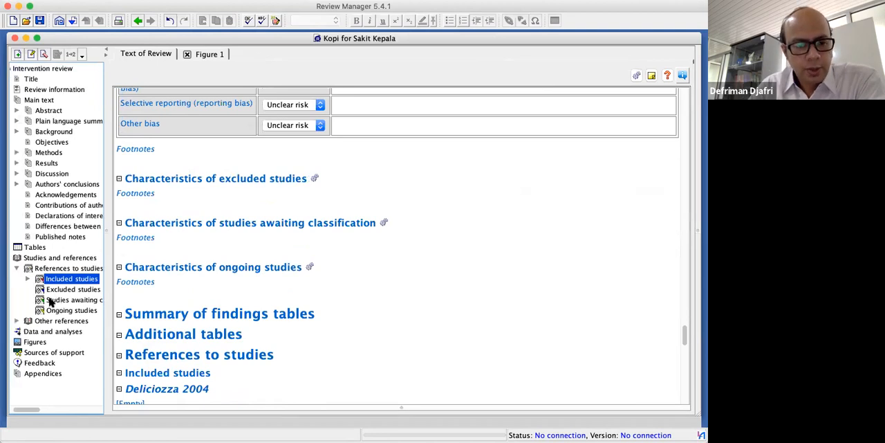
{"action": "left_click", "coordinate": [23, 332]}
{"action": "left_click", "coordinate": [62, 341]}
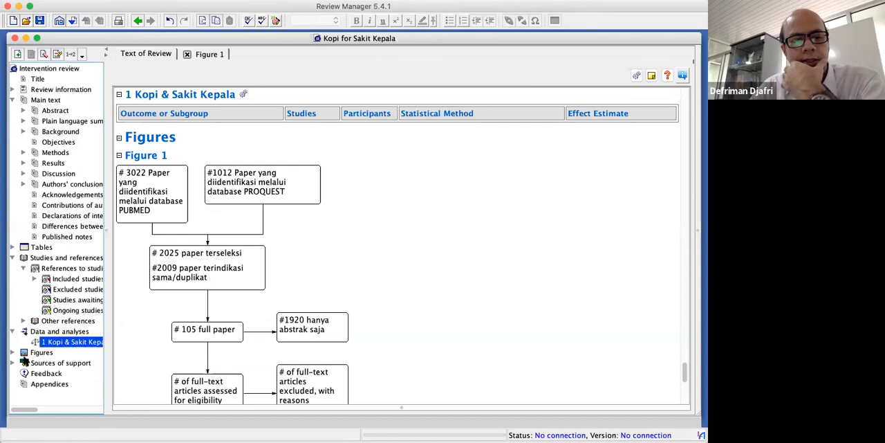
{"action": "right_click", "coordinate": [67, 344]}
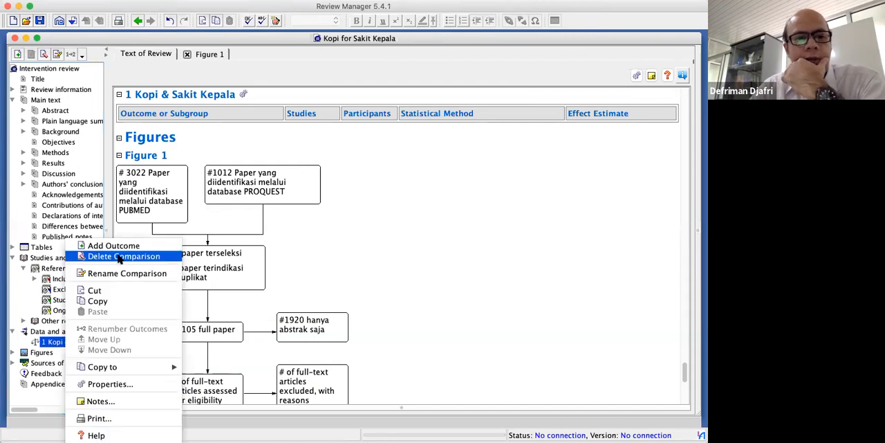
{"action": "left_click", "coordinate": [47, 357]}
{"action": "left_click", "coordinate": [43, 353]}
{"action": "left_click", "coordinate": [12, 352]}
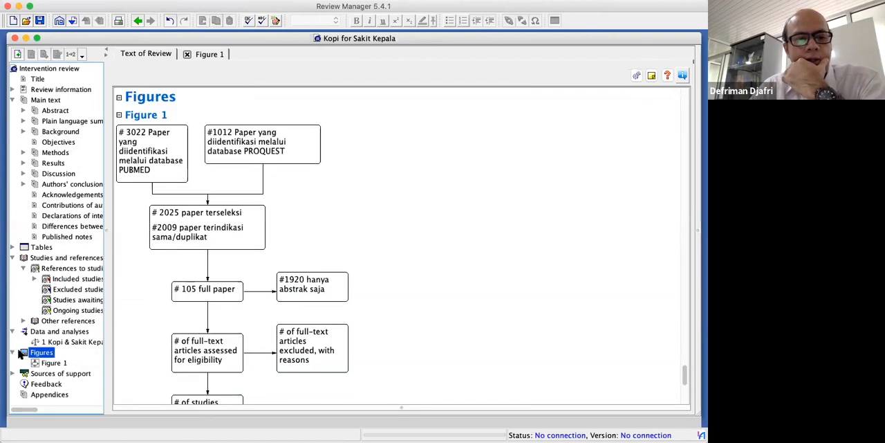
Try to add an outcome to the "Kopi & Sakit Kepala" comparison under Data and analyses
{"action": "left_click", "coordinate": [52, 335]}
{"action": "right_click", "coordinate": [53, 335]}
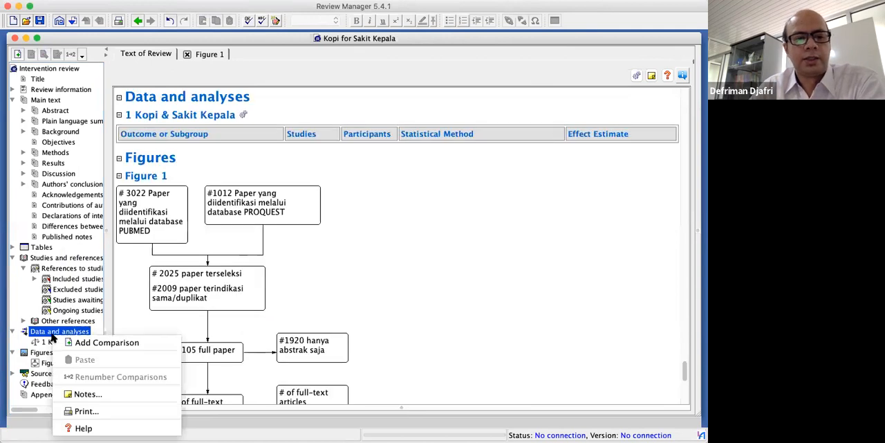
{"action": "left_click", "coordinate": [49, 342]}
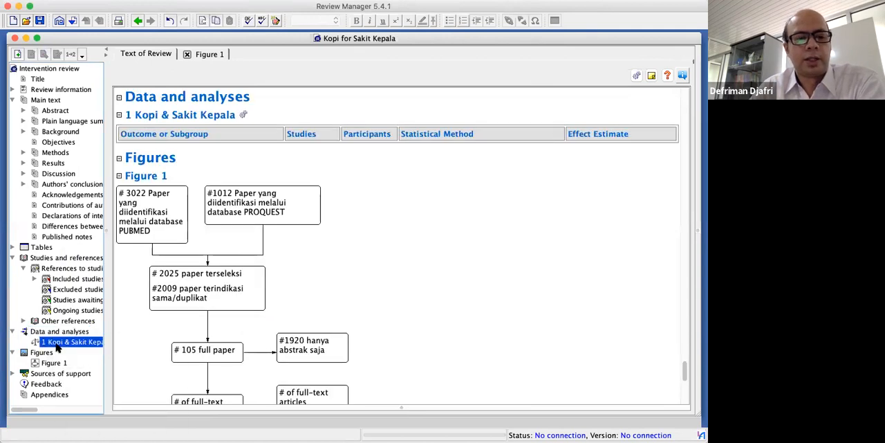
{"action": "right_click", "coordinate": [66, 342]}
{"action": "left_click", "coordinate": [119, 247]}
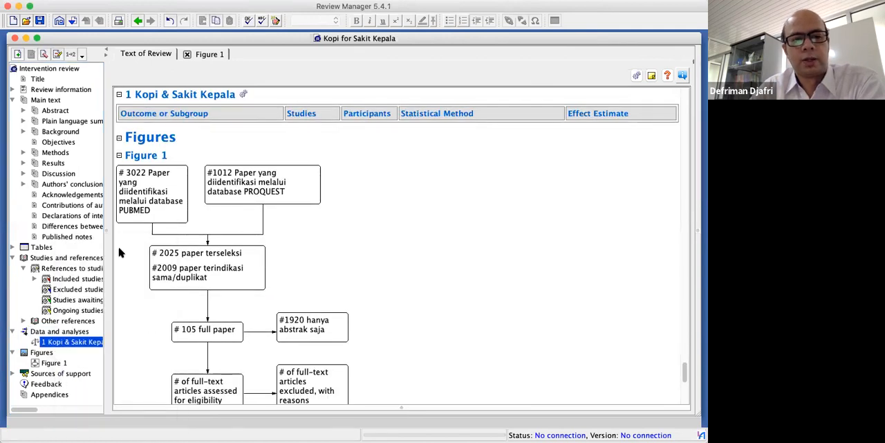
{"action": "left_click", "coordinate": [211, 332]}
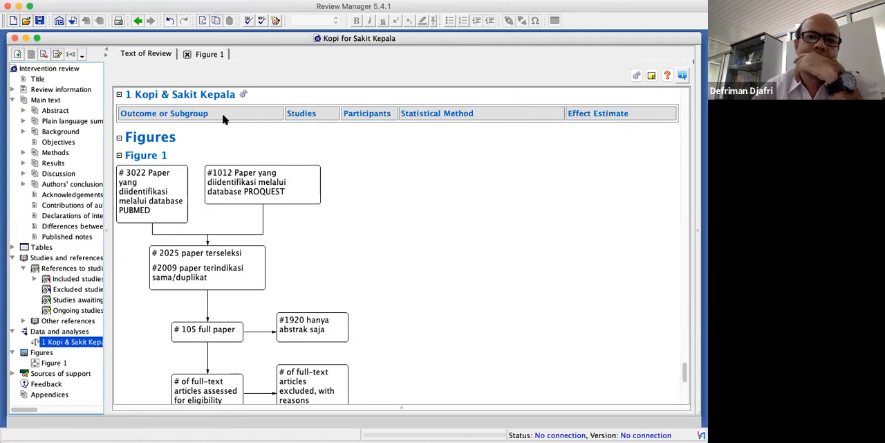
Start a new dichotomous outcome under the "Kopi & Sakit Kepala" comparison and name it "Kopi & Sakit Kepala"
{"action": "right_click", "coordinate": [68, 342]}
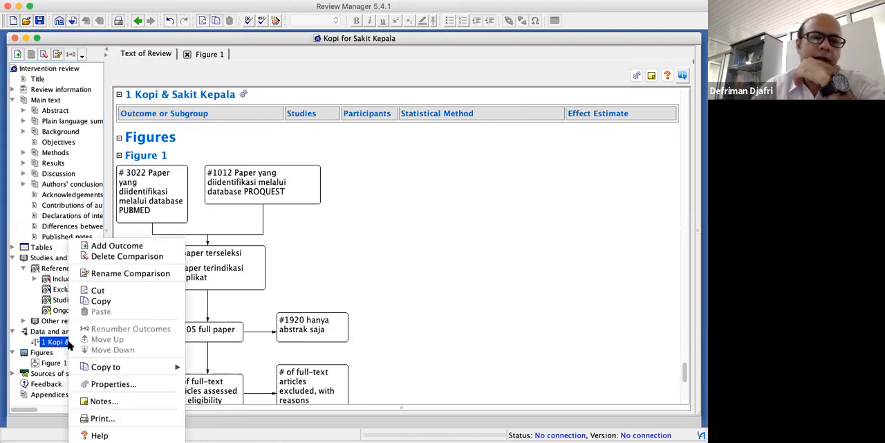
{"action": "left_click", "coordinate": [160, 247]}
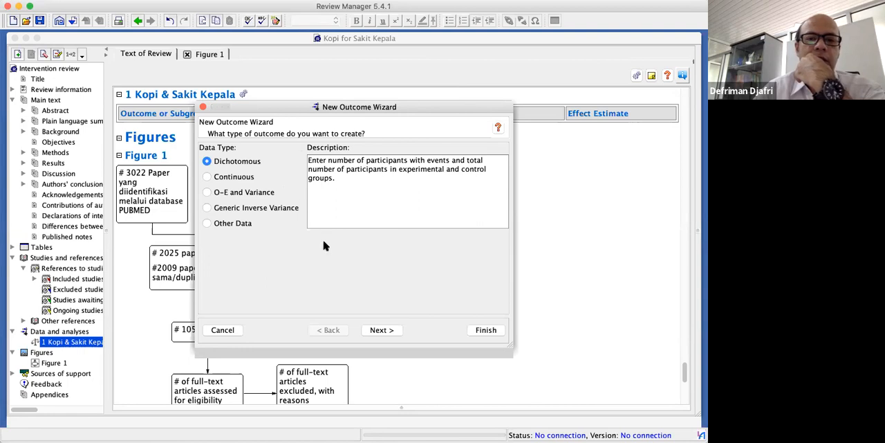
{"action": "left_click", "coordinate": [383, 331]}
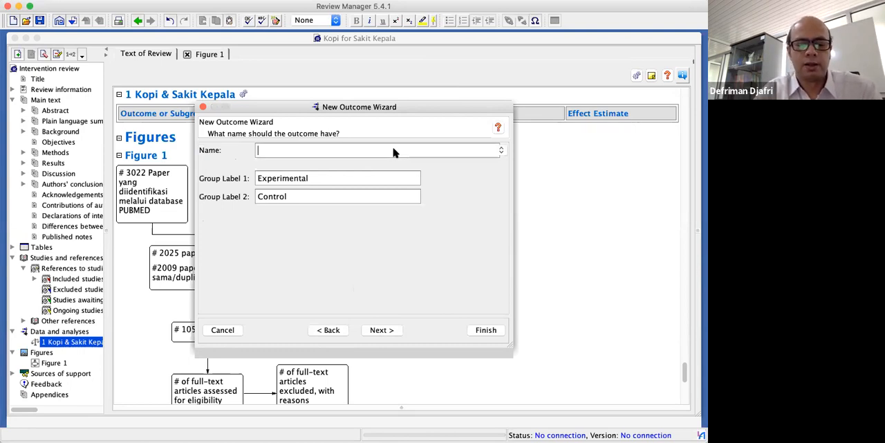
{"action": "type", "text": "Kopi & "}
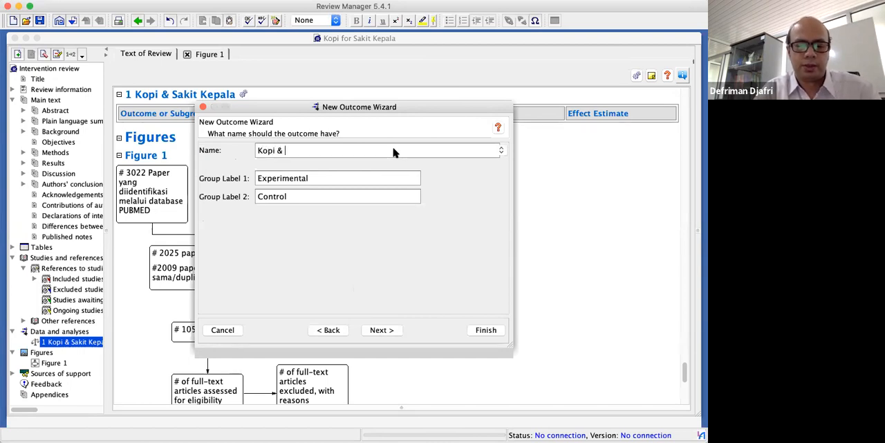
{"action": "type", "text": "sakia"}
{"action": "key", "text": "BackSpace"}
{"action": "key", "text": "BackSpace"}
{"action": "key", "text": "BackSpace"}
{"action": "key", "text": "BackSpace"}
{"action": "key", "text": "BackSpace"}
{"action": "key", "text": "BackSpace"}
{"action": "key", "text": "BackSpace"}
{"action": "key", "text": "BackSpace"}
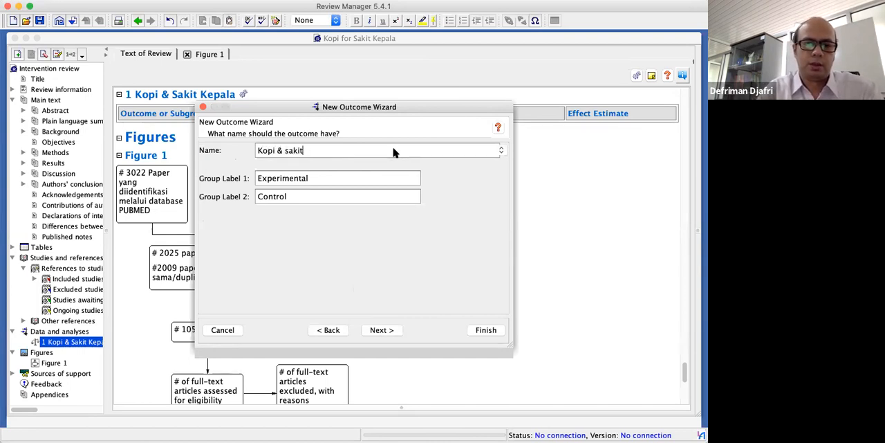
{"action": "type", "text": "Sakit Kepala"}
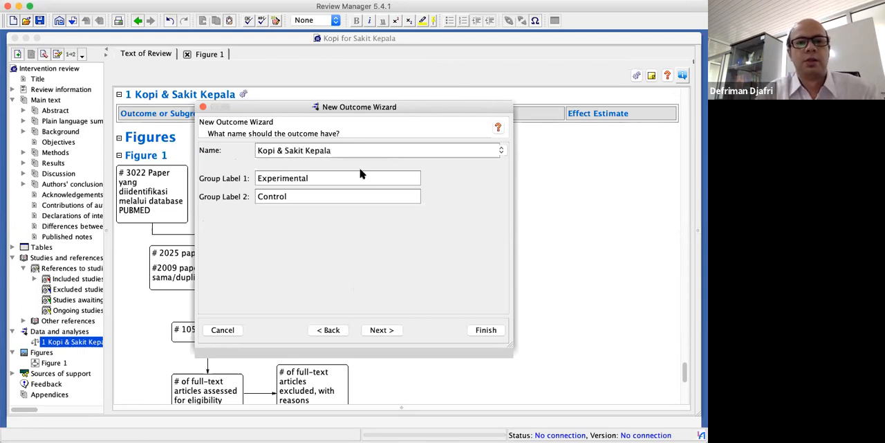
Label the outcome's first group "Kafein" and its second group "Tidak Kafein"
{"action": "double_click", "coordinate": [313, 178]}
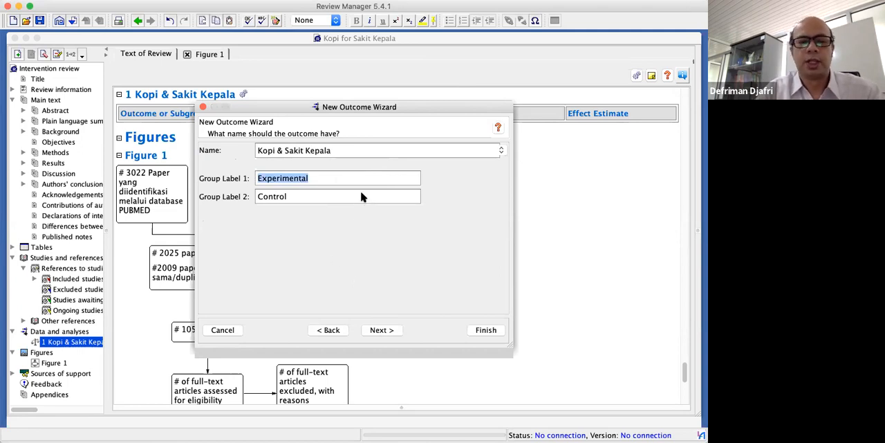
{"action": "left_click", "coordinate": [338, 182]}
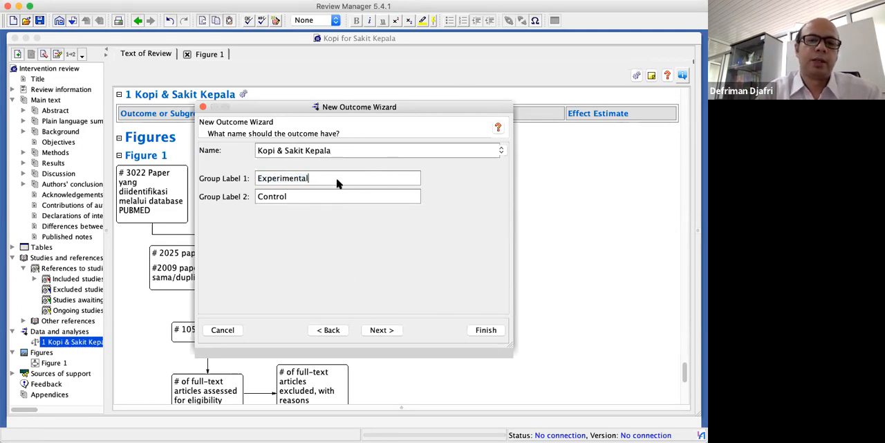
{"action": "key", "text": "BackSpace"}
{"action": "key", "text": "BackSpace"}
{"action": "key", "text": "BackSpace"}
{"action": "key", "text": "BackSpace"}
{"action": "key", "text": "BackSpace"}
{"action": "key", "text": "BackSpace"}
{"action": "key", "text": "BackSpace"}
{"action": "key", "text": "BackSpace"}
{"action": "key", "text": "BackSpace"}
{"action": "key", "text": "BackSpace"}
{"action": "key", "text": "BackSpace"}
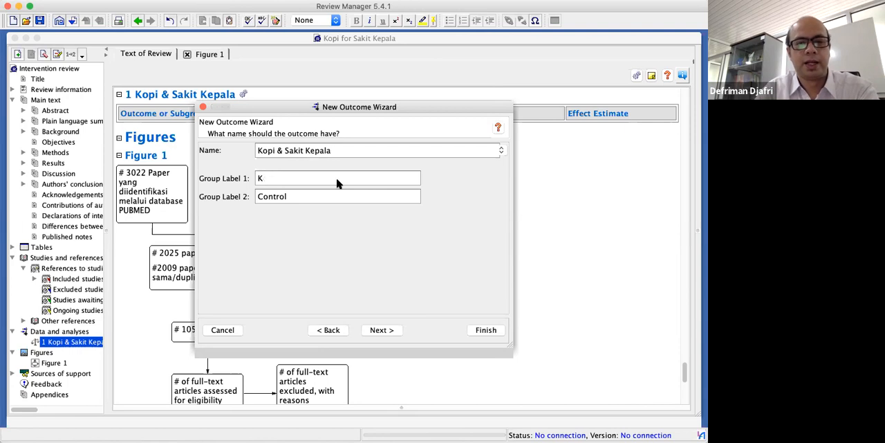
{"action": "type", "text": "afee"}
{"action": "key", "text": "BackSpace"}
{"action": "key", "text": "BackSpace"}
{"action": "type", "text": "in"}
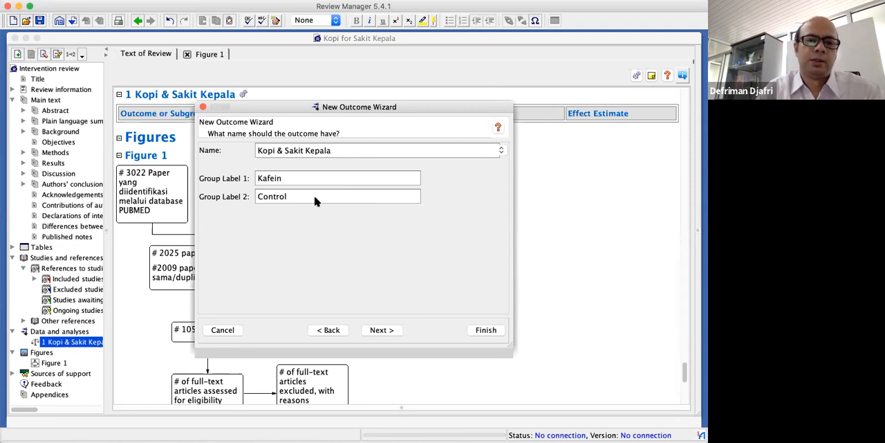
{"action": "key", "text": "Tab"}
{"action": "type", "text": "Tidak Kafei"}
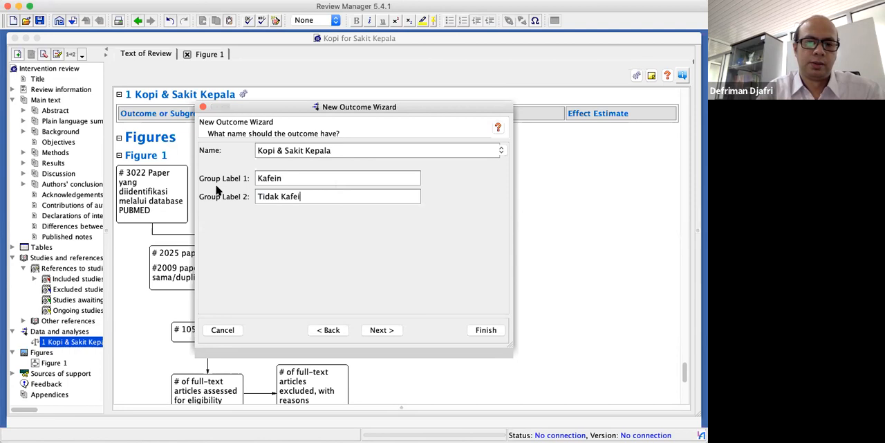
{"action": "type", "text": "n"}
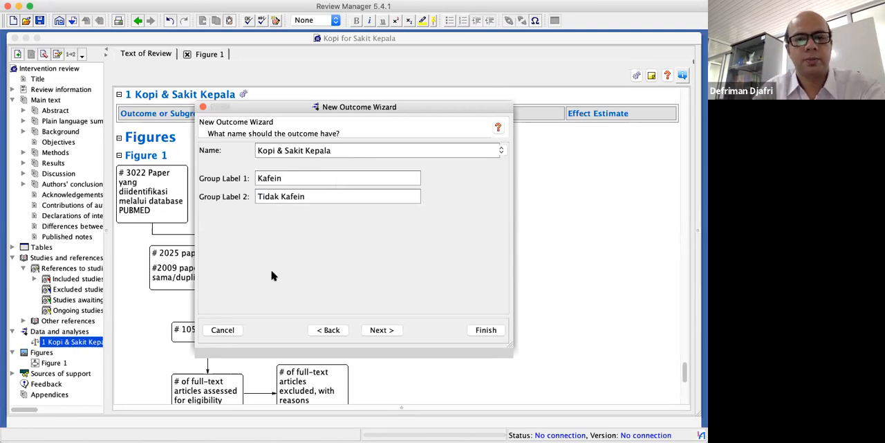
Keep the Mantel-Haenszel fixed-effect odds ratio method and the totals and subtotals with 95% confidence intervals for the outcome
{"action": "left_click", "coordinate": [375, 330]}
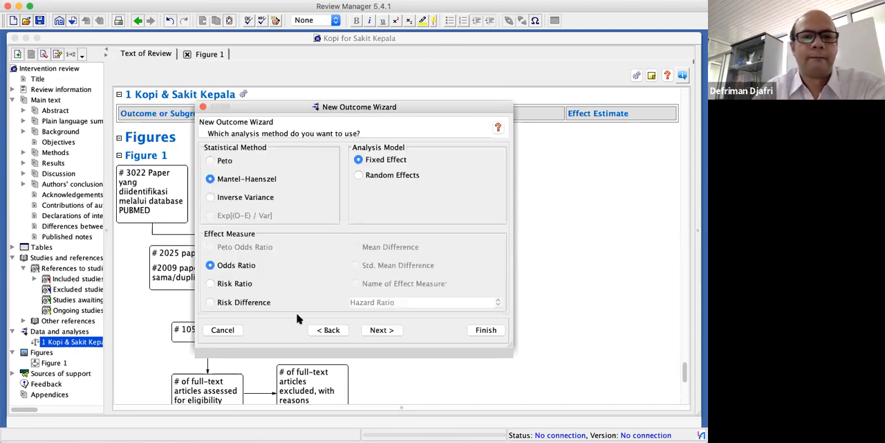
{"action": "left_click", "coordinate": [330, 330]}
{"action": "left_click", "coordinate": [379, 330]}
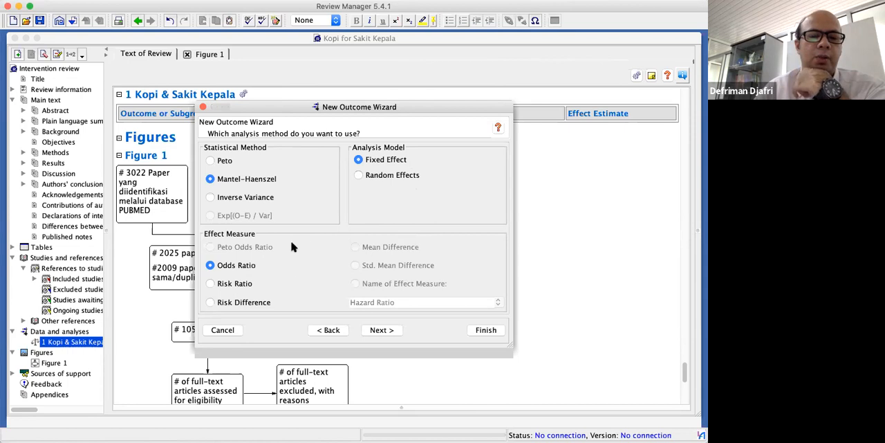
{"action": "left_click", "coordinate": [389, 330]}
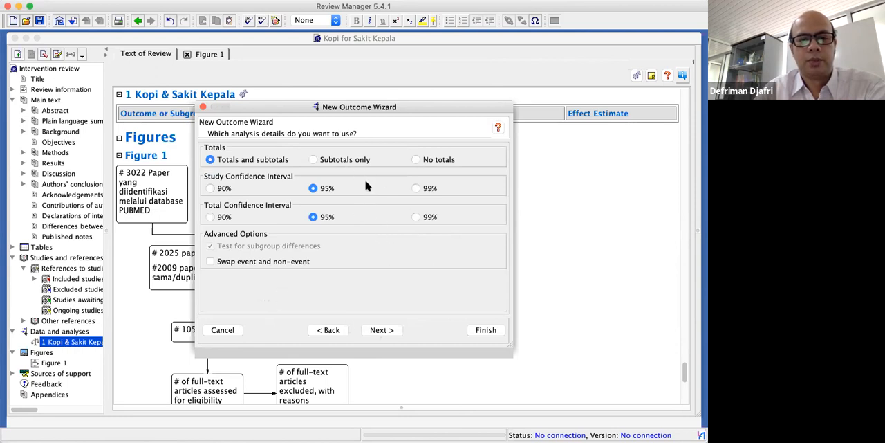
{"action": "left_click", "coordinate": [390, 334]}
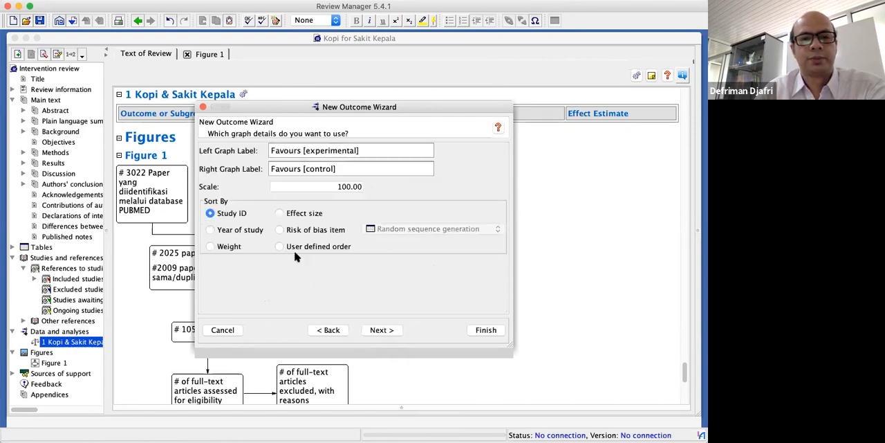
Set the left graph label to "Kafein" and the right to "Tidak Kafein", then finish the outcome and open it for editing
{"action": "left_click", "coordinate": [370, 155]}
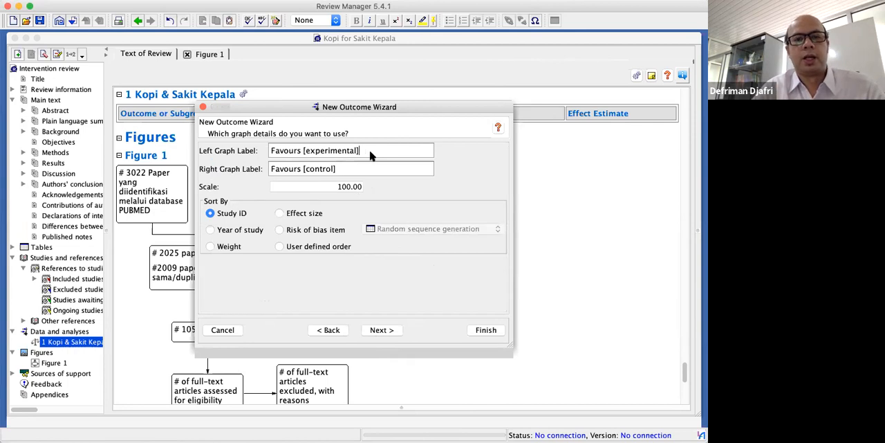
{"action": "left_click_drag", "start_coordinate": [370, 156], "coordinate": [203, 131]}
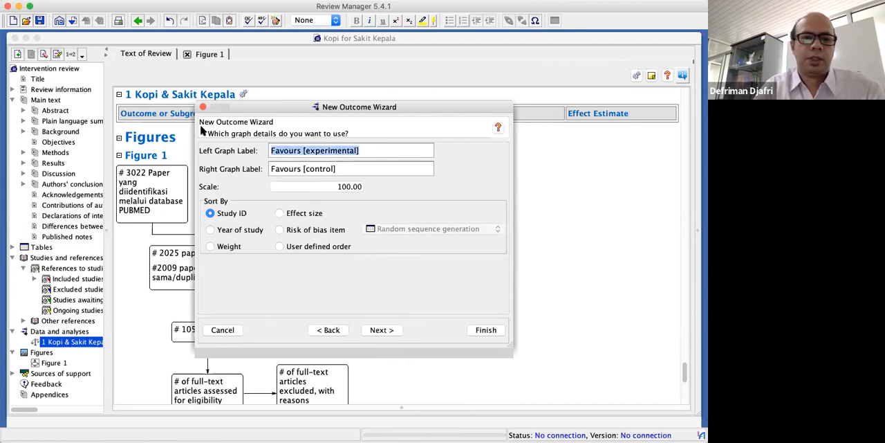
{"action": "type", "text": "Kafein"}
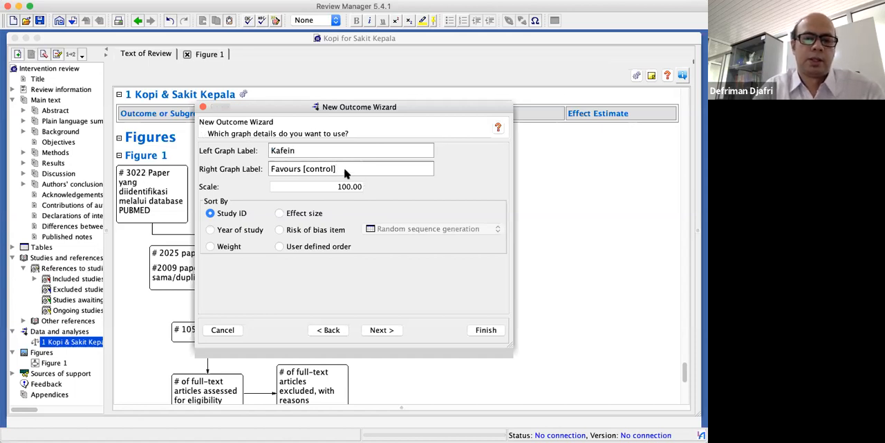
{"action": "left_click_drag", "start_coordinate": [344, 170], "coordinate": [251, 166]}
{"action": "type", "text": "Tidak"}
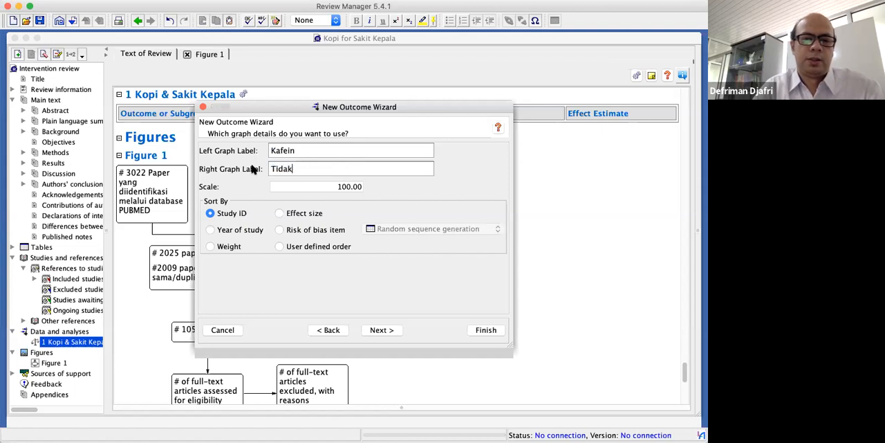
{"action": "type", "text": " K"}
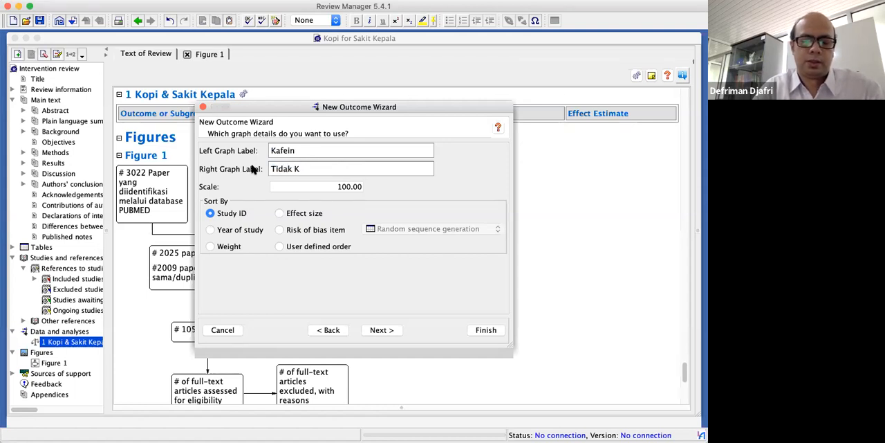
{"action": "type", "text": "afein"}
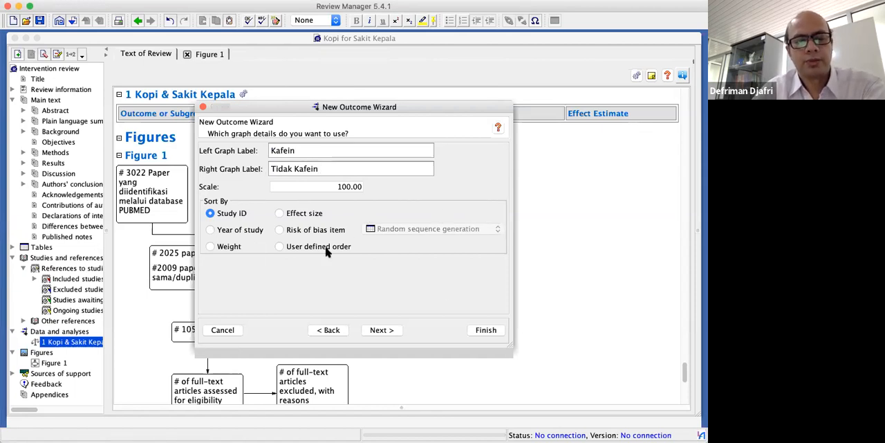
{"action": "left_click", "coordinate": [381, 331]}
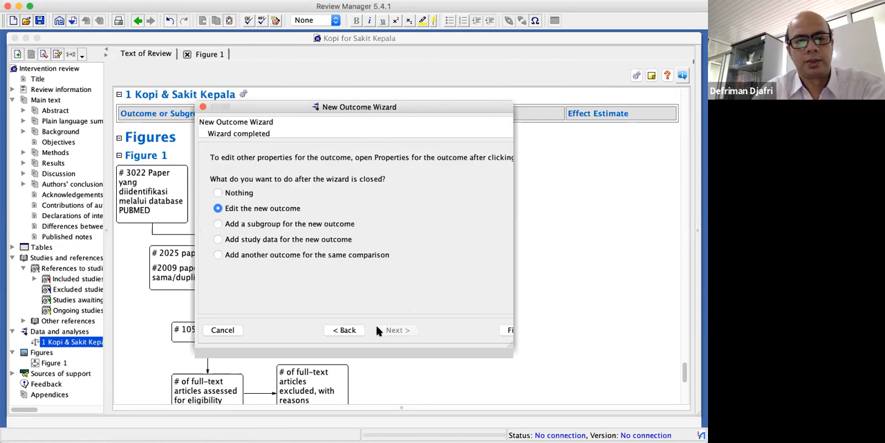
{"action": "left_click", "coordinate": [507, 331]}
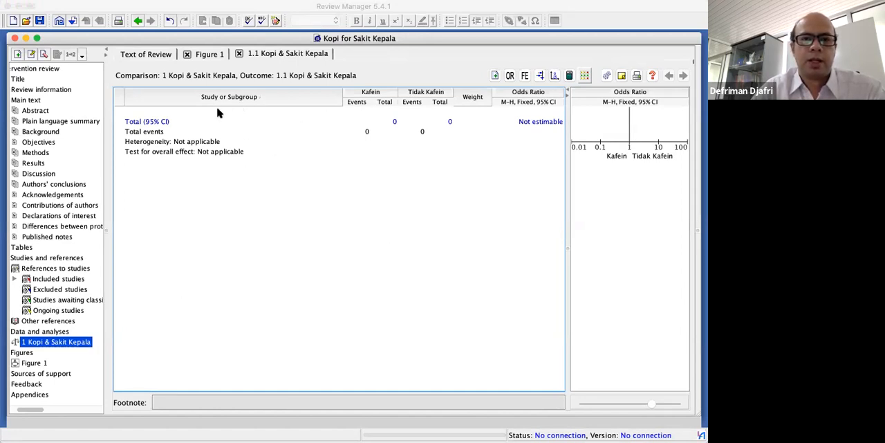
Add study data rows to the outcome for Deliciozza 2004, Morrocona 1998, Norscafe 1998 and Olahlazza 1998
{"action": "left_click", "coordinate": [494, 76]}
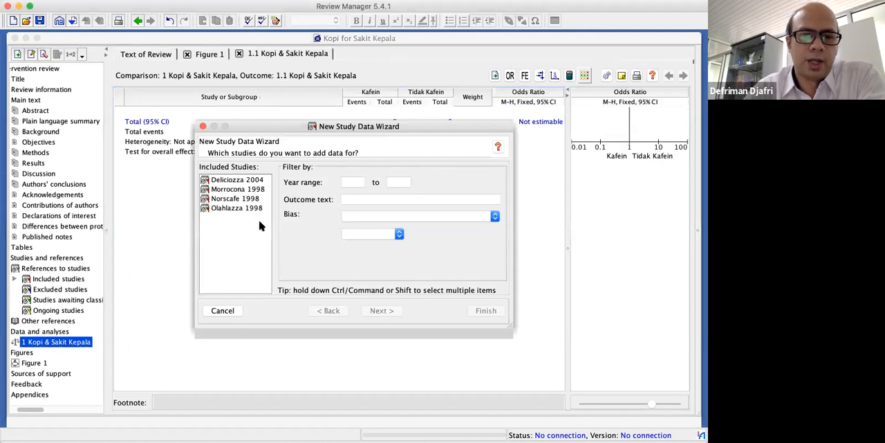
{"action": "left_click", "coordinate": [247, 182]}
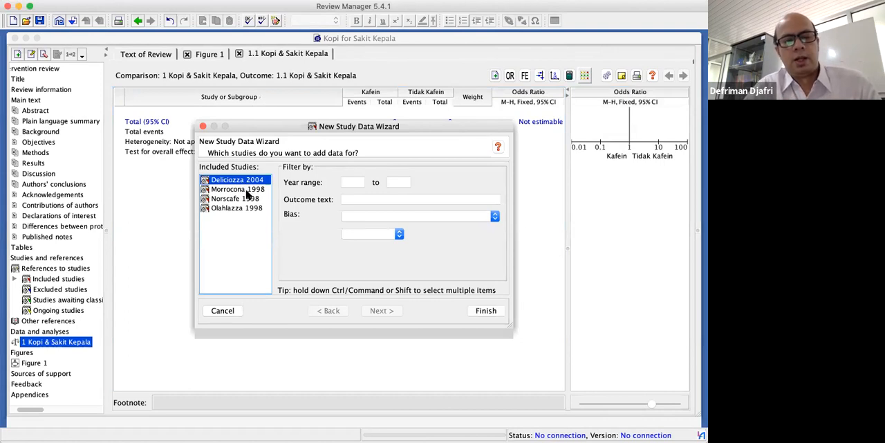
{"action": "left_click", "coordinate": [245, 191], "text": "super"}
{"action": "left_click", "coordinate": [245, 199], "text": "super"}
{"action": "left_click", "coordinate": [242, 206], "text": "super"}
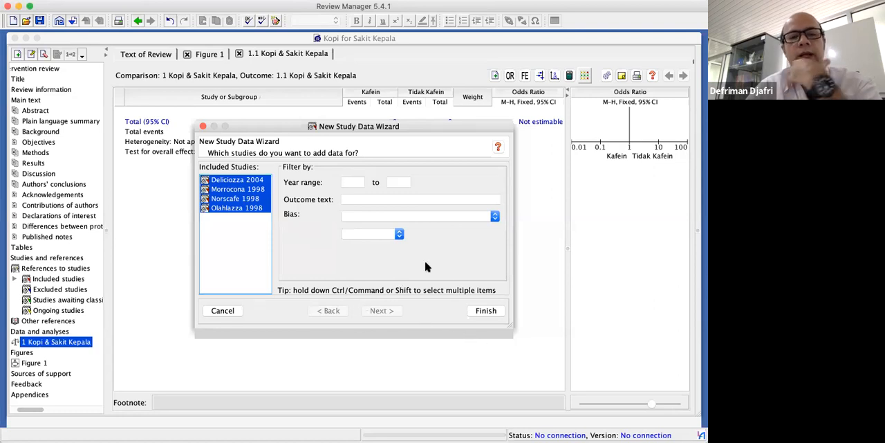
{"action": "left_click", "coordinate": [484, 312]}
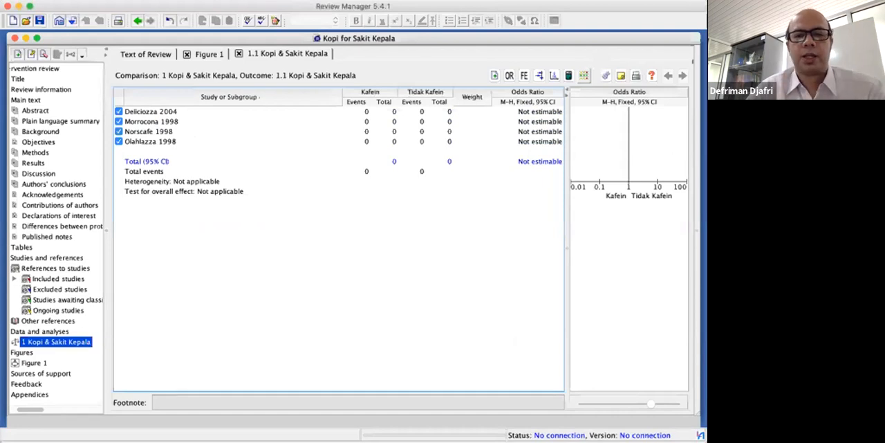
Enter the Kafein group data: 10 events of 40 total for Deliciozza 2004 and 3 of 15 for Morrocona 1998
{"action": "left_click", "coordinate": [365, 114]}
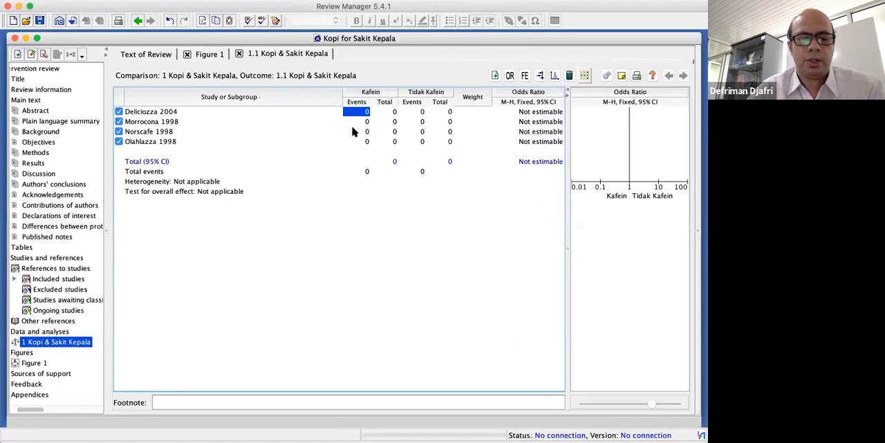
{"action": "left_click", "coordinate": [367, 110]}
{"action": "type", "text": "10"}
{"action": "left_click", "coordinate": [386, 111]}
{"action": "type", "text": "40"}
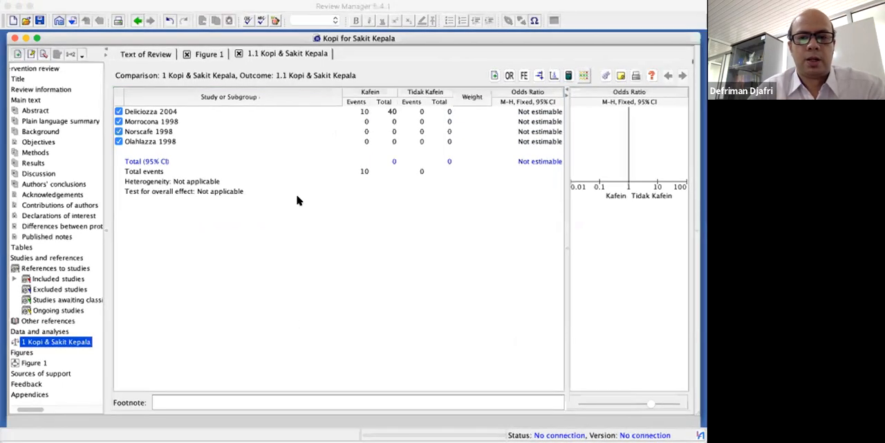
{"action": "left_click", "coordinate": [363, 121]}
{"action": "type", "text": "3"}
{"action": "left_click", "coordinate": [384, 123]}
{"action": "type", "text": "15"}
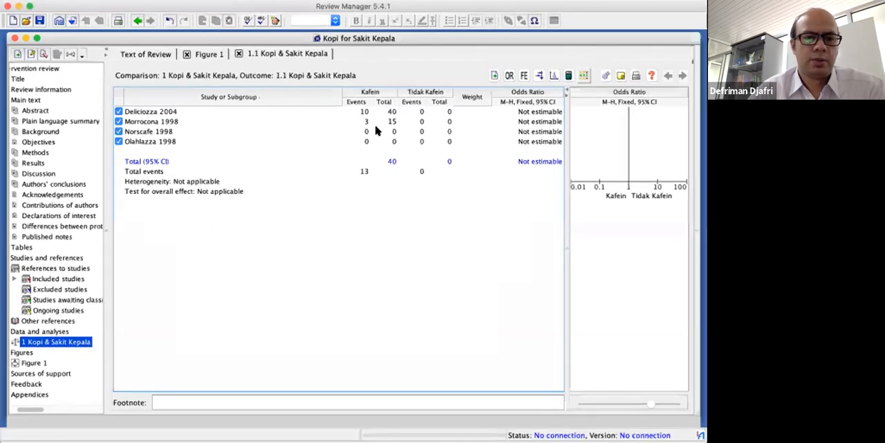
Enter the Kafein group data: 19 events of 68 total for Norscafe 1998 and 4 of 35 for Olahlazza 1998
{"action": "left_click", "coordinate": [355, 132]}
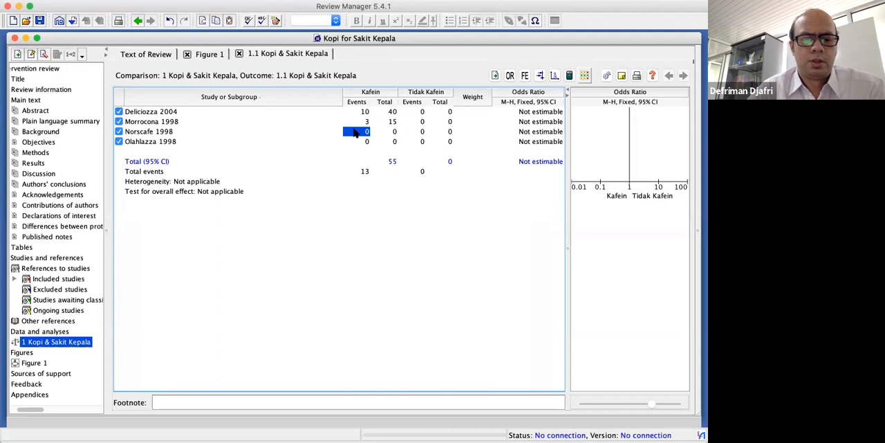
{"action": "type", "text": "19"}
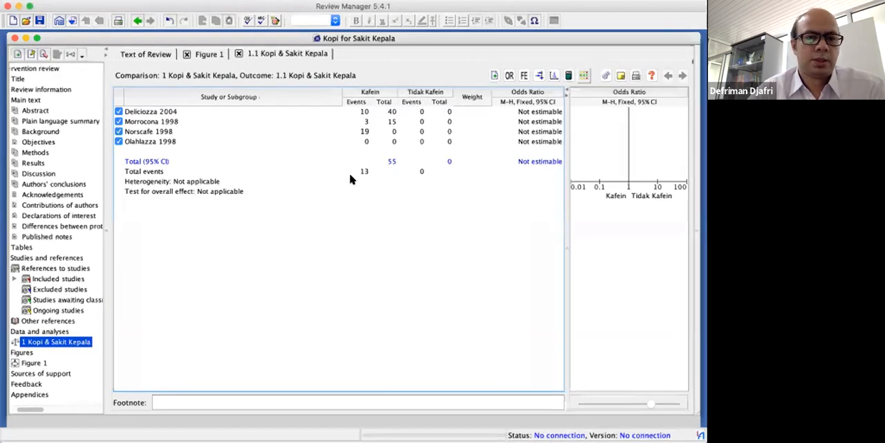
{"action": "key", "text": "Tab"}
{"action": "type", "text": "68"}
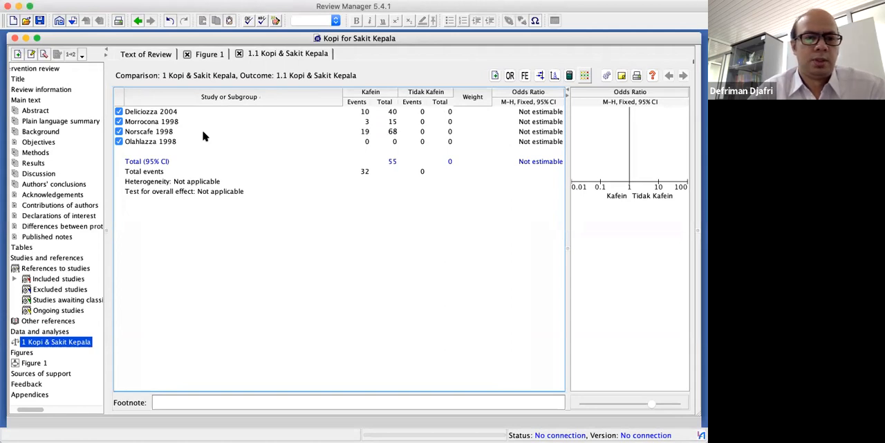
{"action": "left_click", "coordinate": [366, 142]}
{"action": "type", "text": "4"}
{"action": "left_click", "coordinate": [389, 142]}
{"action": "type", "text": "35"}
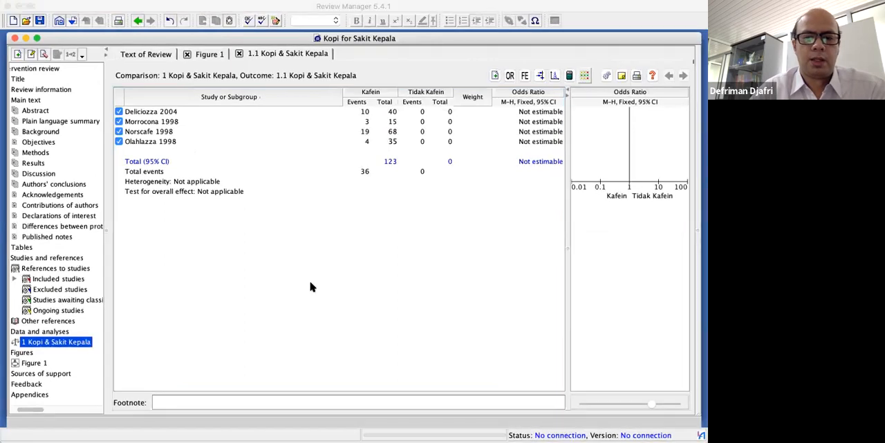
Enter the Tidak Kafein group data: 9 events of 40 total for Deliciozza 2004 and 1 of 17 for Morrocona 1998
{"action": "left_click", "coordinate": [411, 112]}
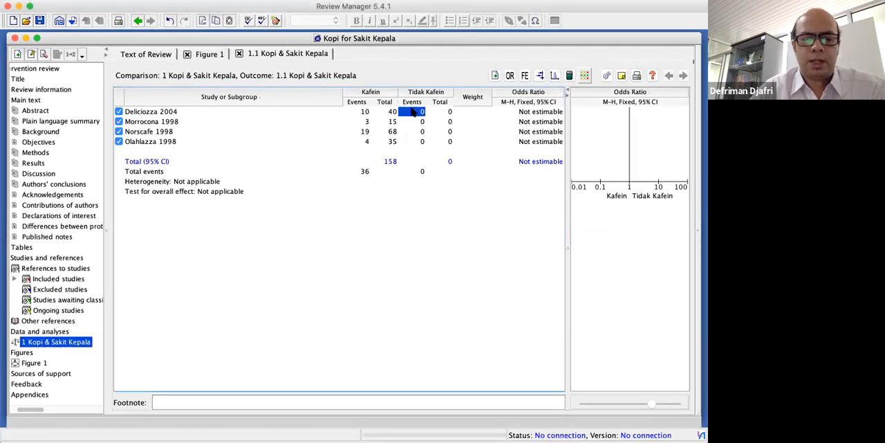
{"action": "type", "text": "9"}
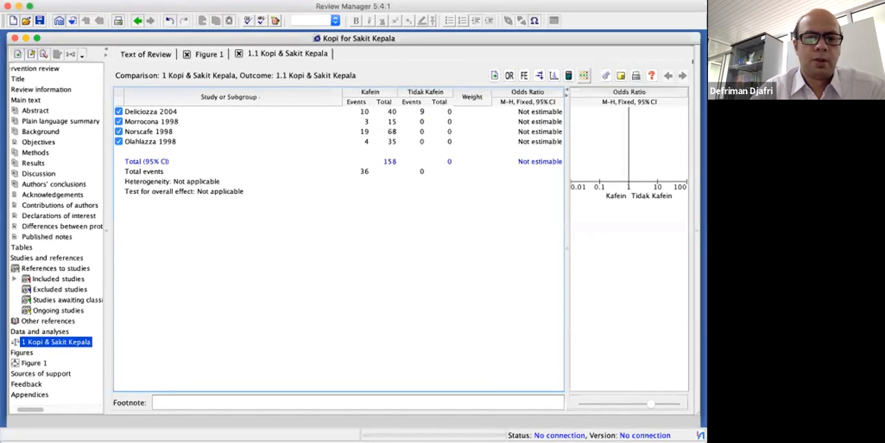
{"action": "left_click", "coordinate": [443, 111]}
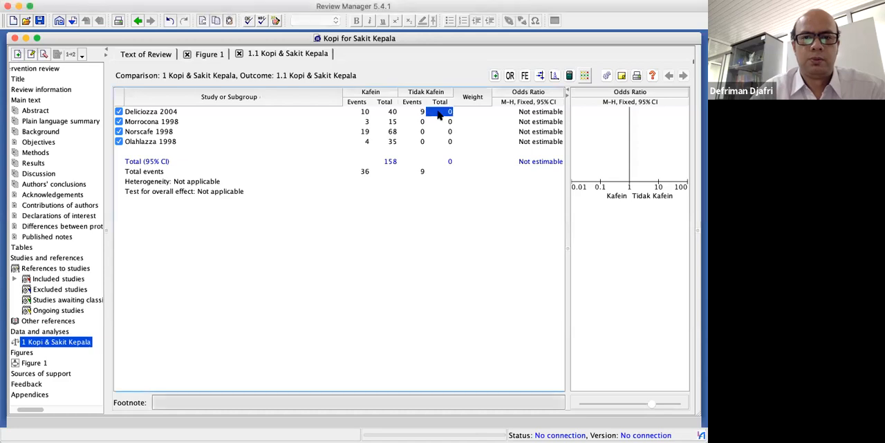
{"action": "type", "text": "40"}
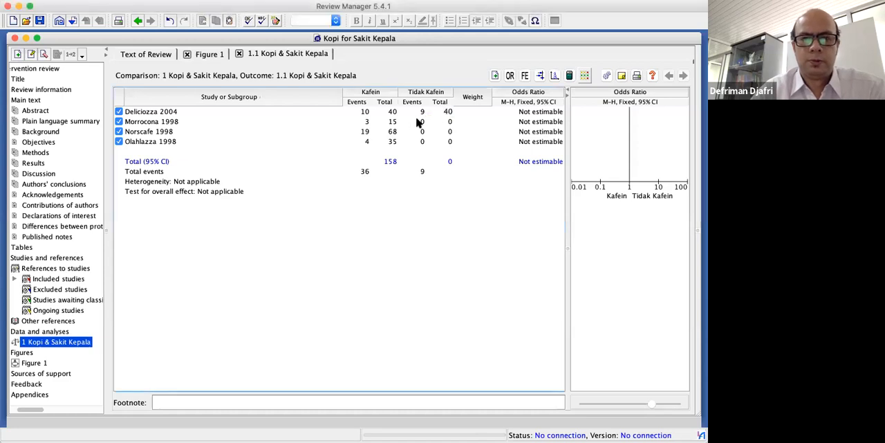
{"action": "left_click", "coordinate": [419, 121]}
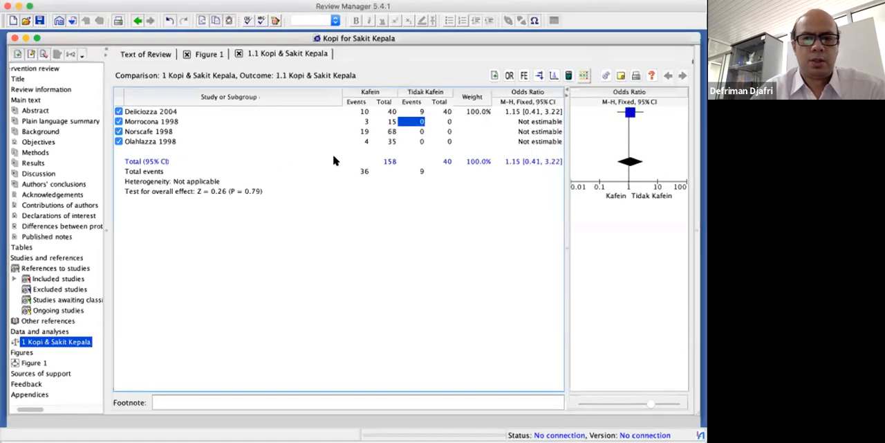
{"action": "left_click", "coordinate": [418, 122]}
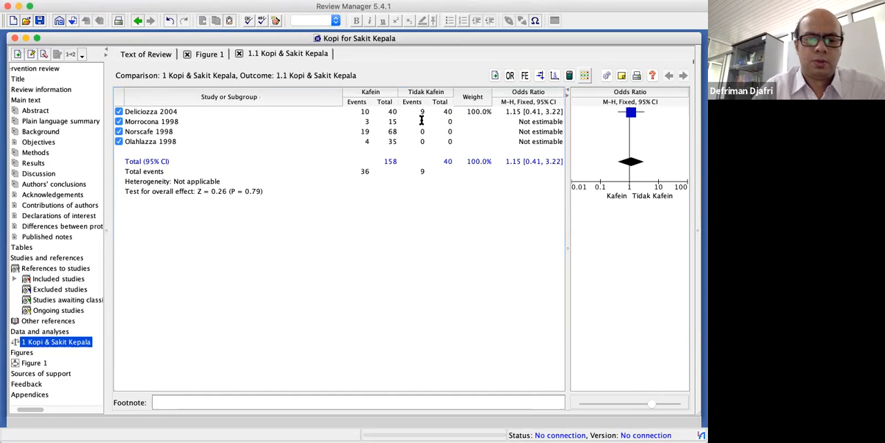
{"action": "left_click", "coordinate": [421, 121]}
{"action": "type", "text": "1"}
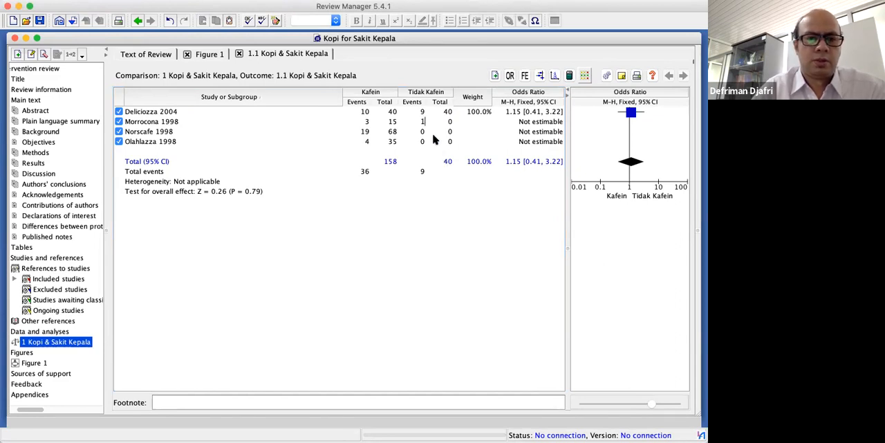
{"action": "key", "text": "Tab"}
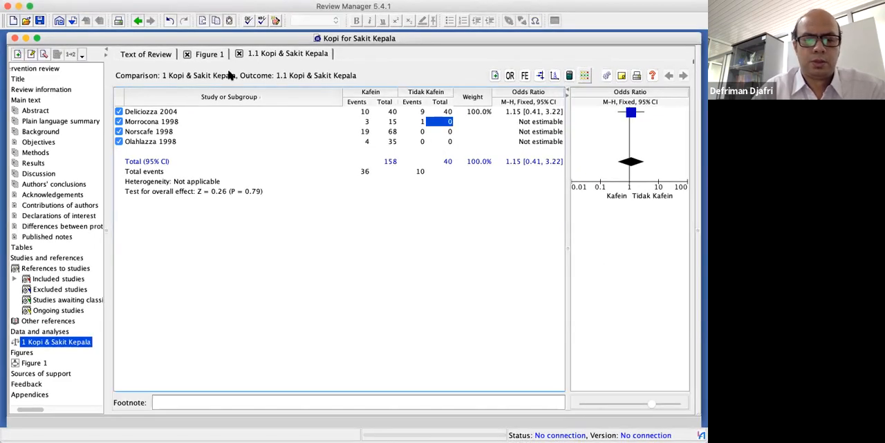
{"action": "type", "text": "17"}
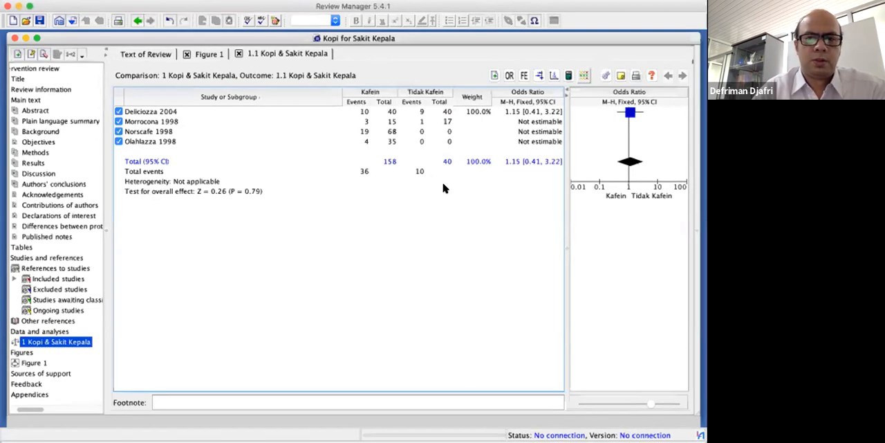
Enter the Tidak Kafein group data: 9 events of 64 total for Norscafe 1998 and 2 of 37 for Olahlazza 1998
{"action": "left_click", "coordinate": [418, 131]}
{"action": "type", "text": "9"}
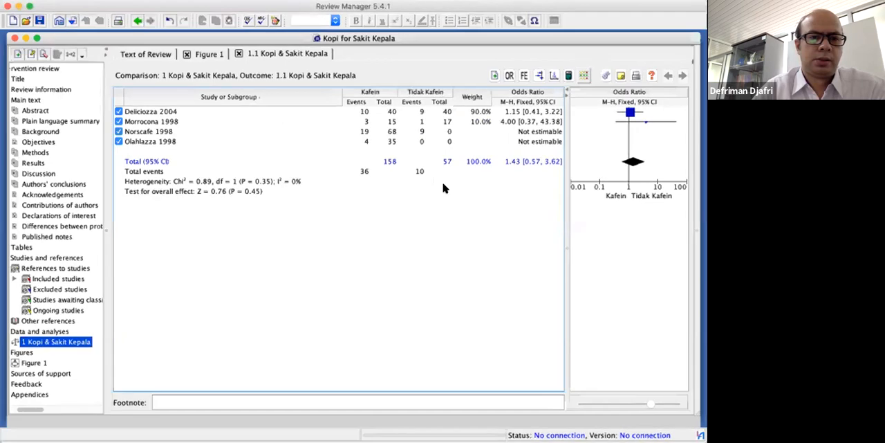
{"action": "left_click", "coordinate": [447, 131]}
{"action": "type", "text": "16"}
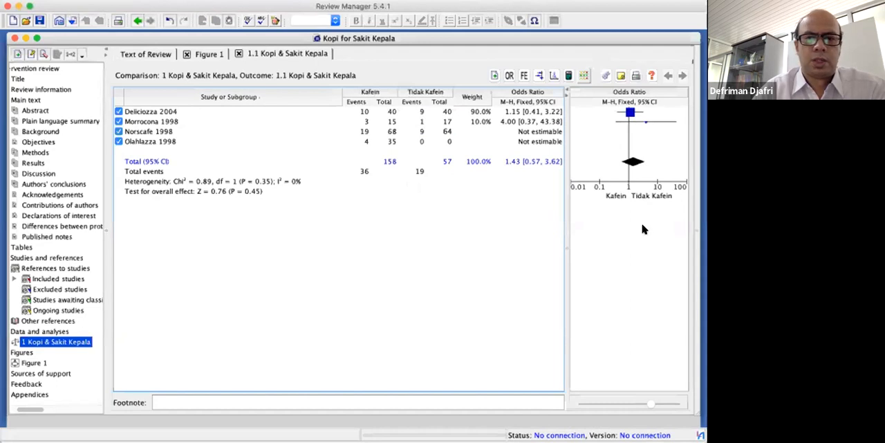
{"action": "left_click", "coordinate": [415, 142]}
{"action": "type", "text": "2"}
{"action": "key", "text": "Tab"}
{"action": "type", "text": "37"}
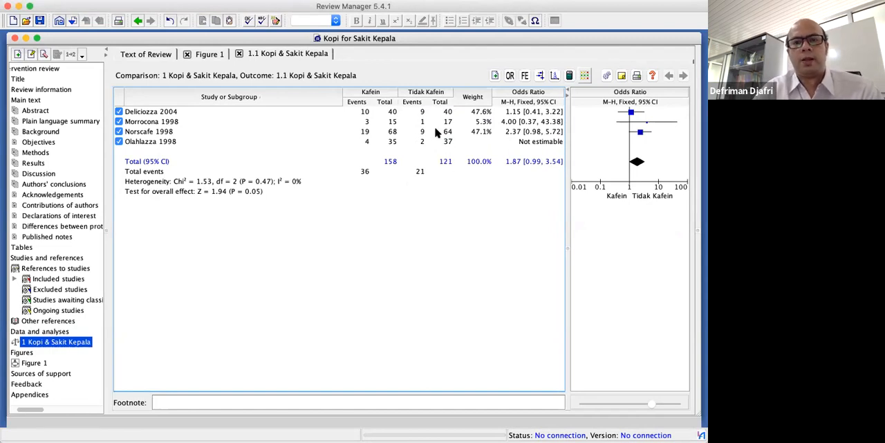
{"action": "key", "text": "Up"}
{"action": "left_click", "coordinate": [476, 191]}
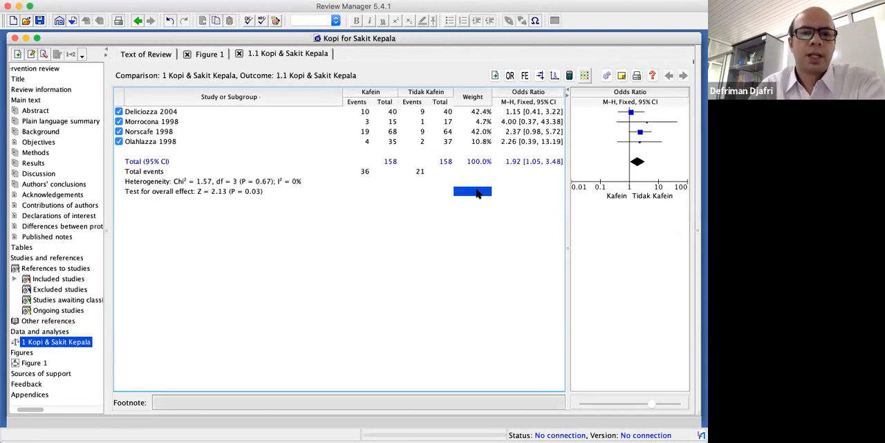
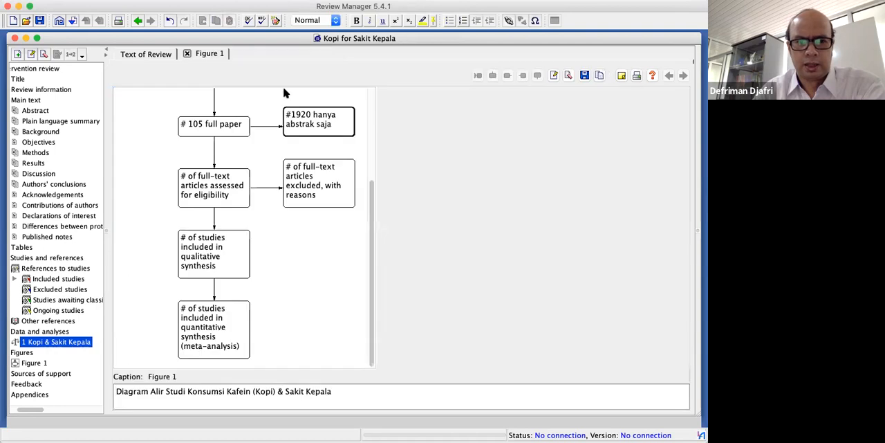
Examine the Kopi & Sakit Kepala comparison summary in the review text and expand the comparison in the outline to outcome 1.1
{"action": "left_click", "coordinate": [28, 362]}
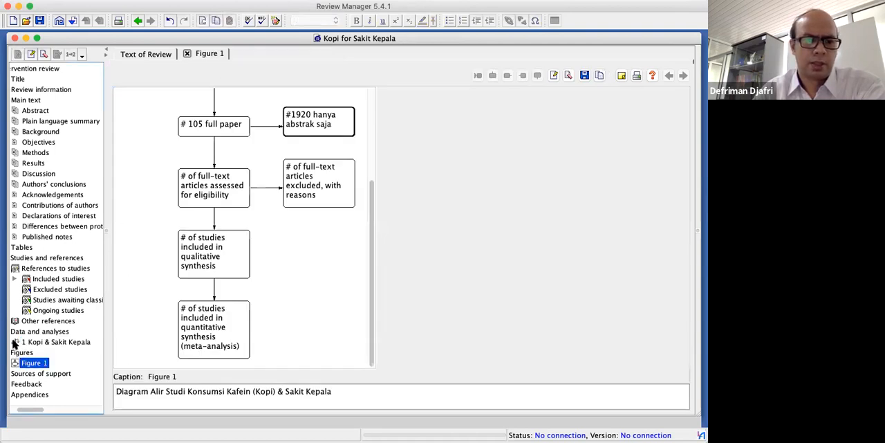
{"action": "left_click", "coordinate": [15, 342]}
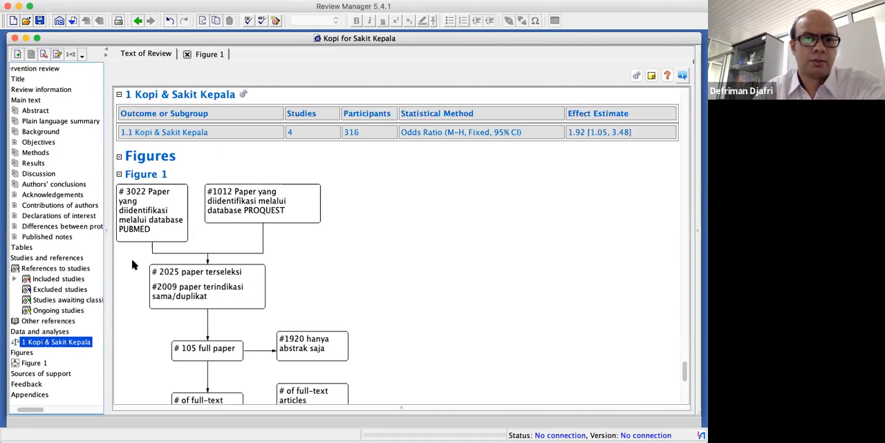
{"action": "scroll", "coordinate": [133, 264], "scroll_direction": "down", "scroll_amount": 10}
{"action": "scroll", "coordinate": [260, 107], "scroll_direction": "up", "scroll_amount": 10}
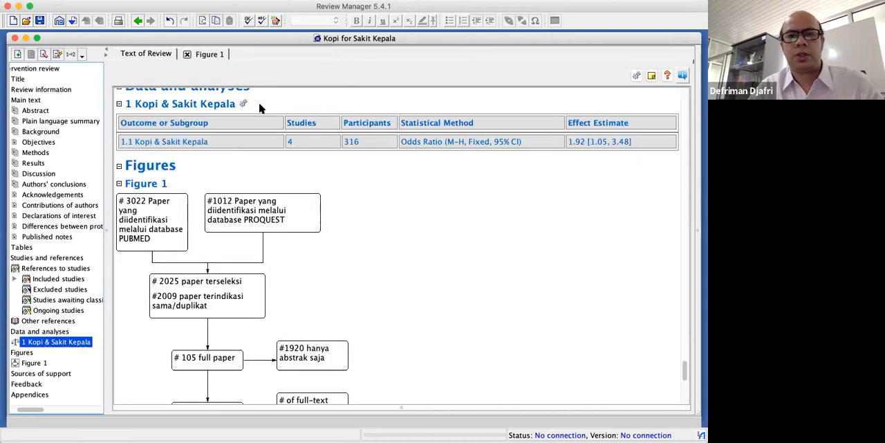
{"action": "scroll", "coordinate": [260, 107], "scroll_direction": "up", "scroll_amount": 20}
{"action": "left_click", "coordinate": [14, 332]}
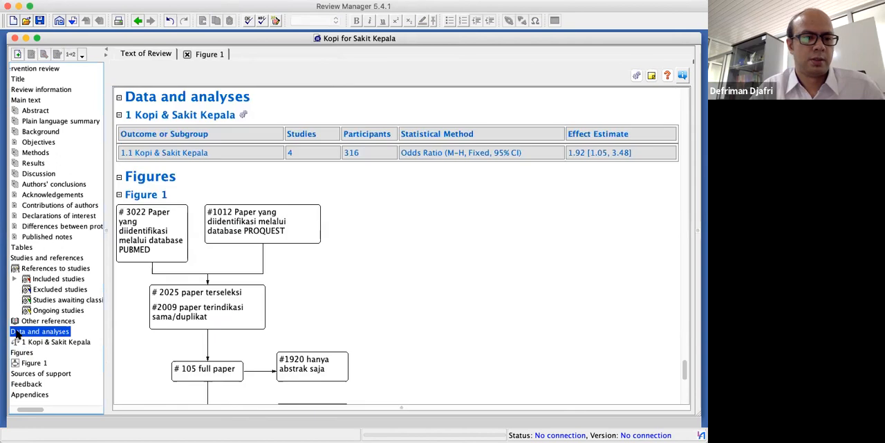
{"action": "scroll", "coordinate": [30, 341], "scroll_direction": "left", "scroll_amount": 2}
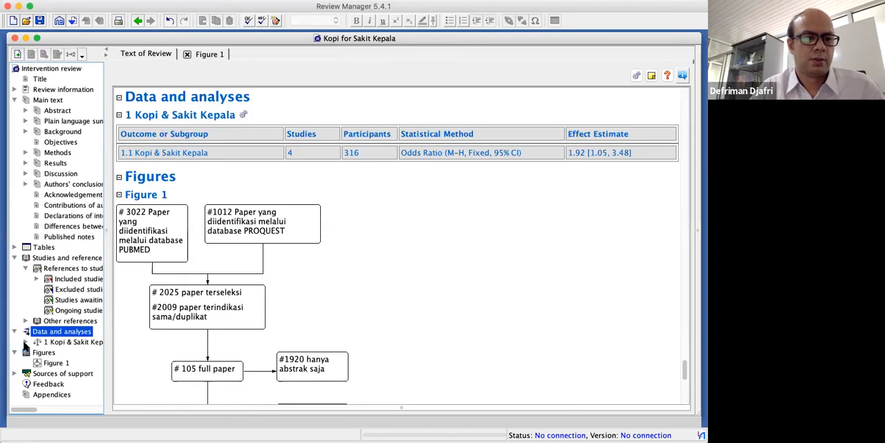
{"action": "left_click", "coordinate": [26, 343]}
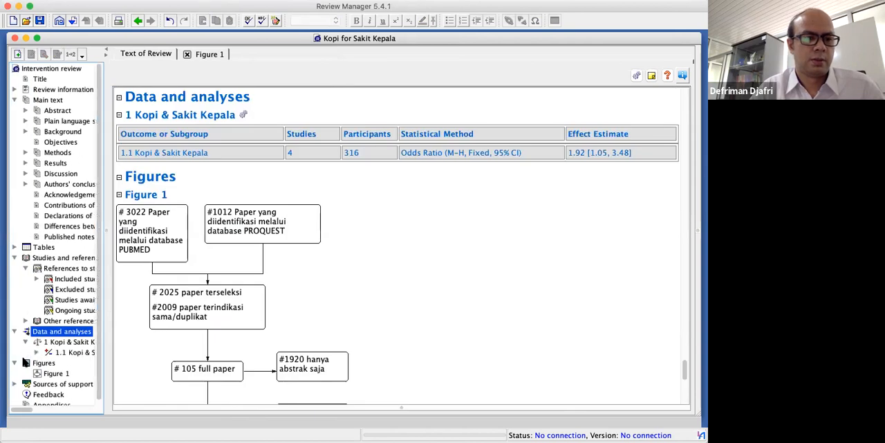
{"action": "left_click", "coordinate": [67, 352]}
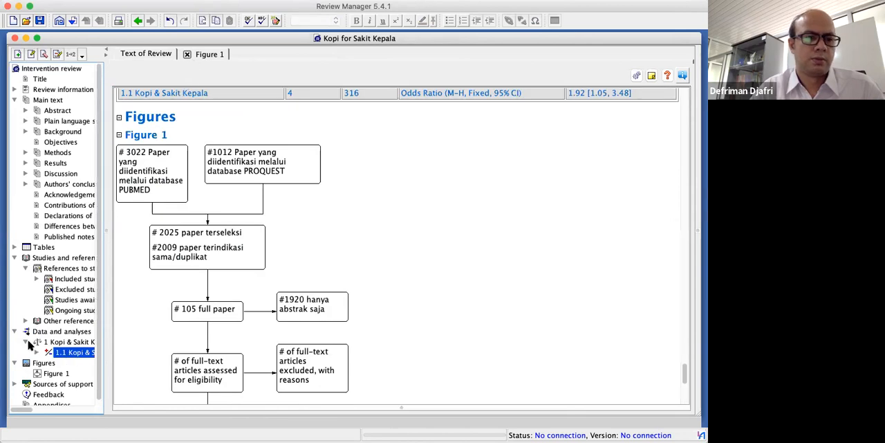
{"action": "scroll", "coordinate": [18, 377], "scroll_direction": "down", "scroll_amount": 1}
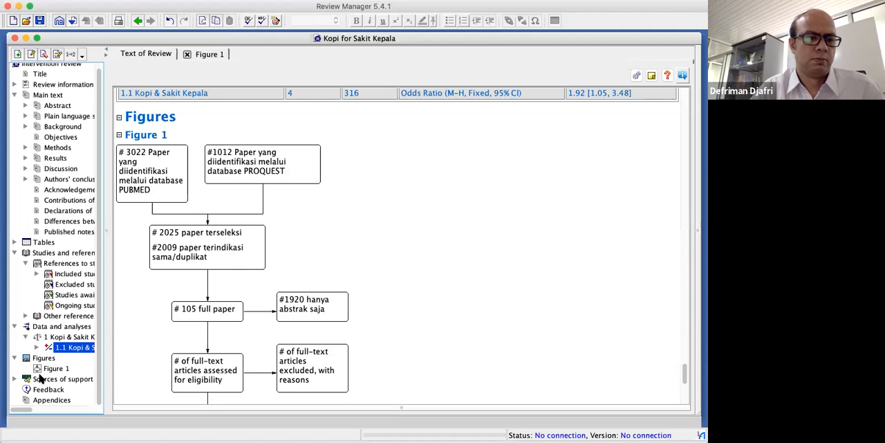
{"action": "left_click", "coordinate": [16, 379]}
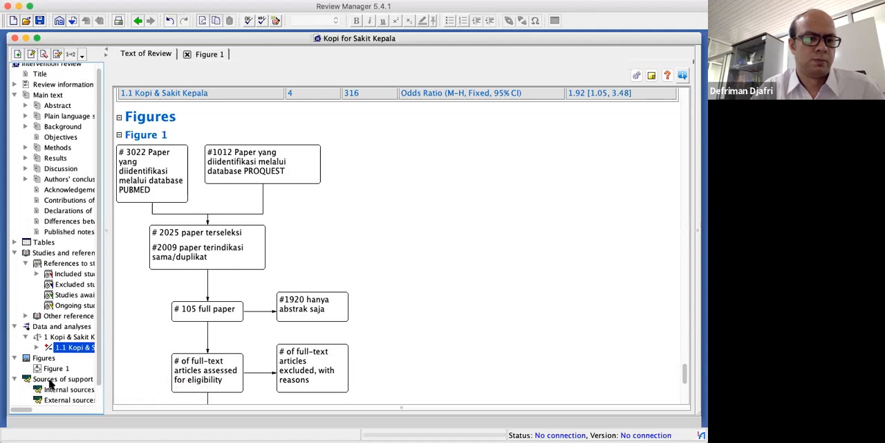
{"action": "left_click", "coordinate": [27, 336]}
{"action": "left_click", "coordinate": [16, 326]}
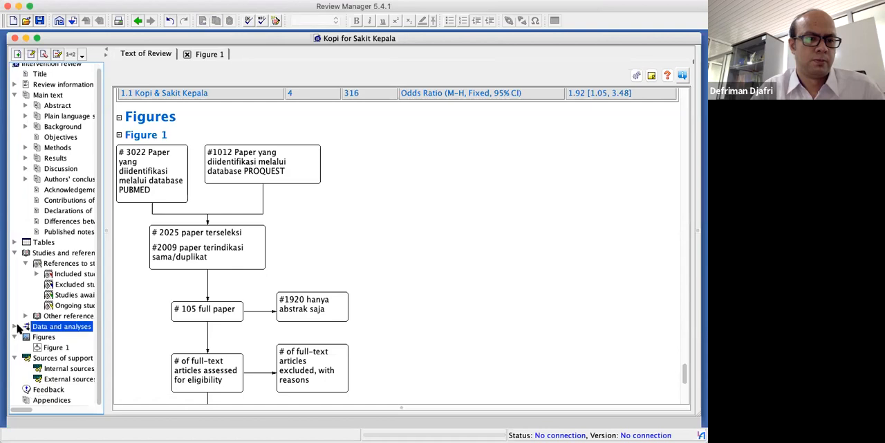
{"action": "scroll", "coordinate": [15, 330], "scroll_direction": "up", "scroll_amount": 1}
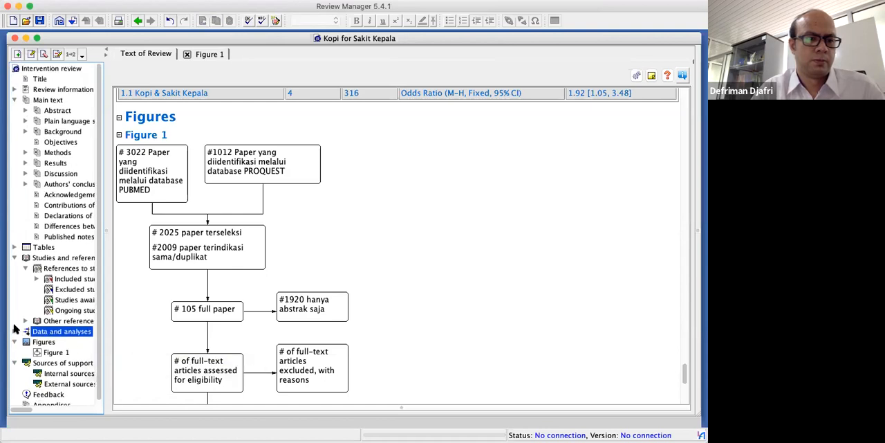
{"action": "left_click", "coordinate": [15, 332]}
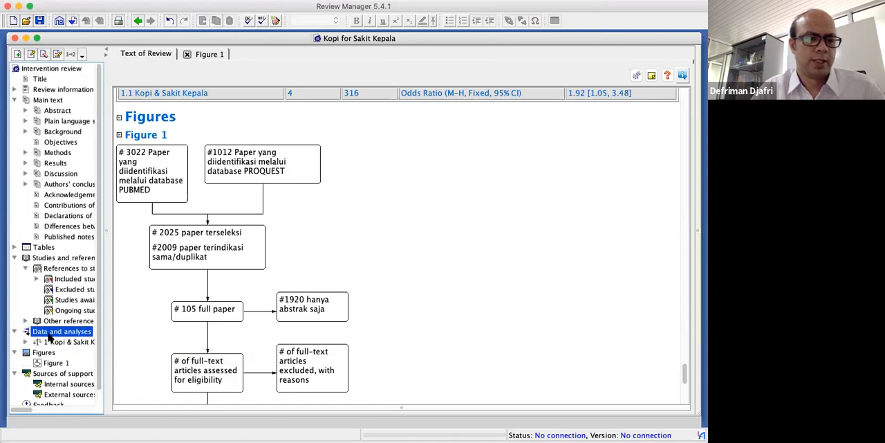
Open the data table and forest plot of outcome 1.1 Kopi & Sakit Kepala from the comparison's summary
{"action": "left_click", "coordinate": [55, 341]}
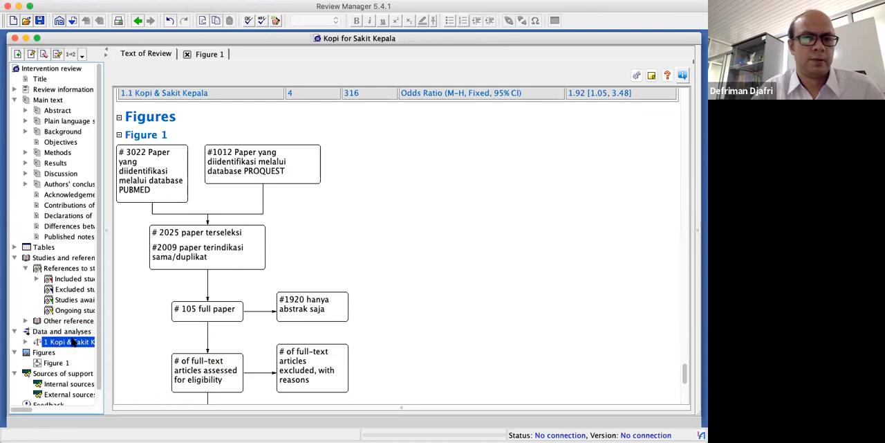
{"action": "right_click", "coordinate": [73, 344]}
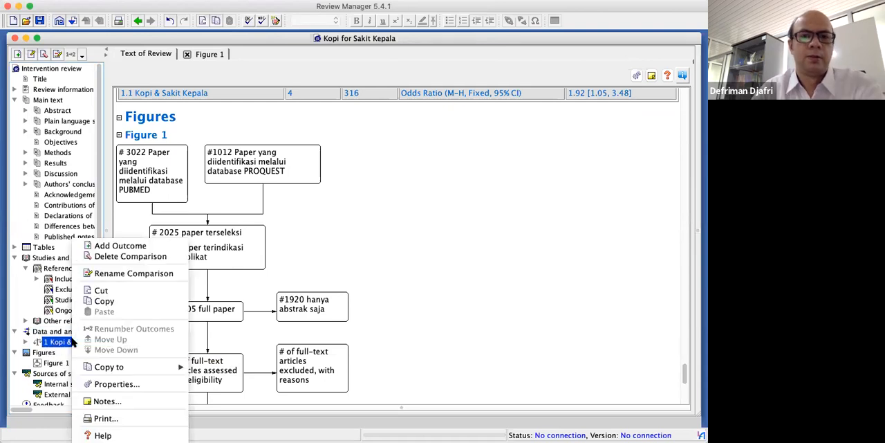
{"action": "left_click", "coordinate": [338, 100]}
{"action": "double_click", "coordinate": [351, 96]}
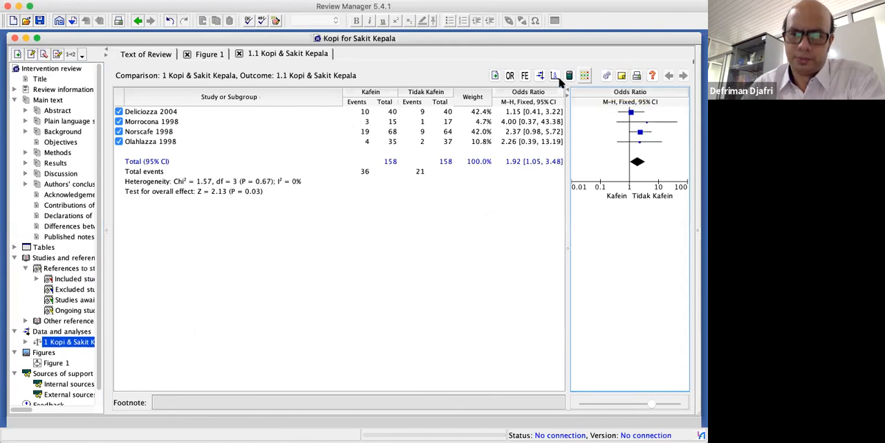
{"action": "left_click", "coordinate": [289, 150]}
{"action": "right_click", "coordinate": [291, 125]}
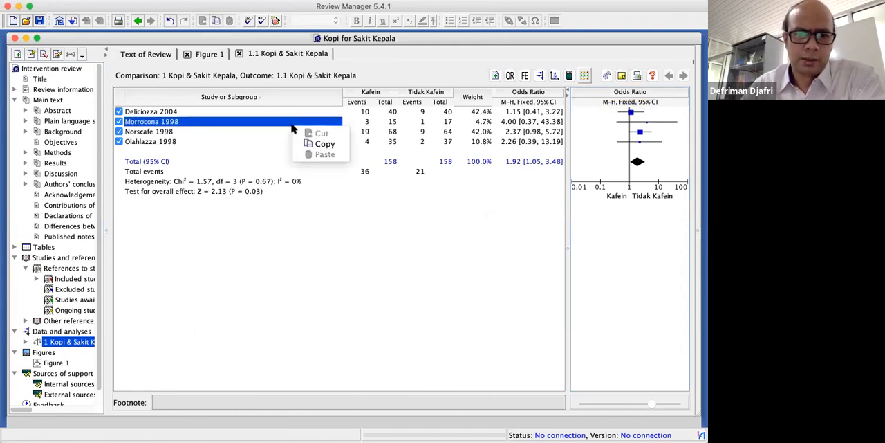
{"action": "left_click", "coordinate": [331, 144]}
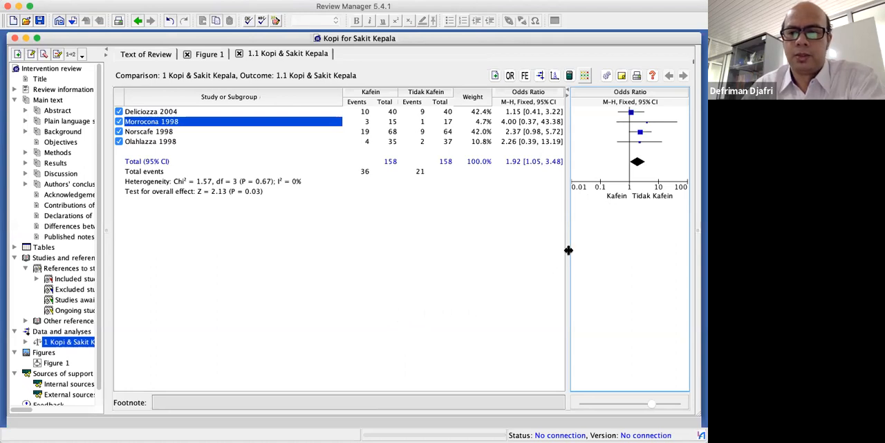
Widen the forest plot area while keeping the Kafein and Tidak Kafein event and total columns readable
{"action": "left_click_drag", "start_coordinate": [568, 254], "coordinate": [489, 251]}
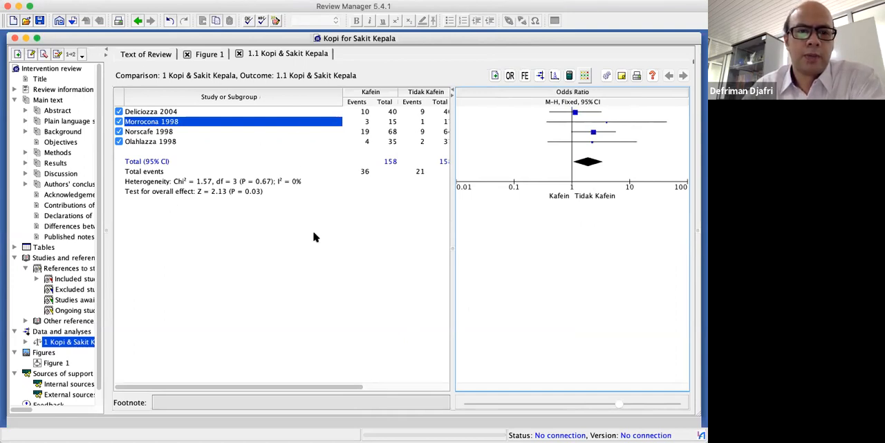
{"action": "right_click", "coordinate": [421, 171]}
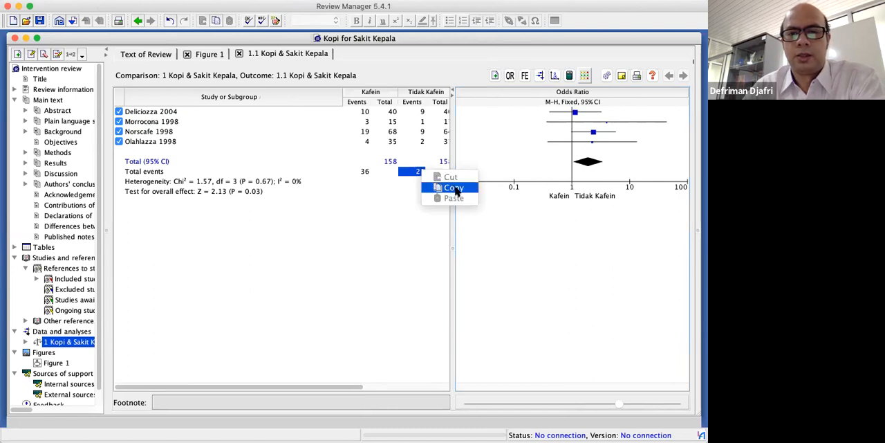
{"action": "left_click_drag", "start_coordinate": [452, 99], "coordinate": [471, 99]}
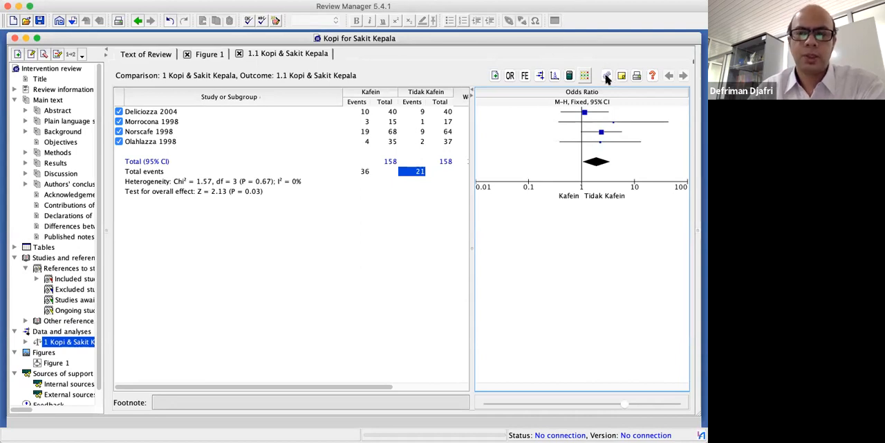
Reverse the order of the studies by name and restore the alphabetical order
{"action": "left_click", "coordinate": [289, 97]}
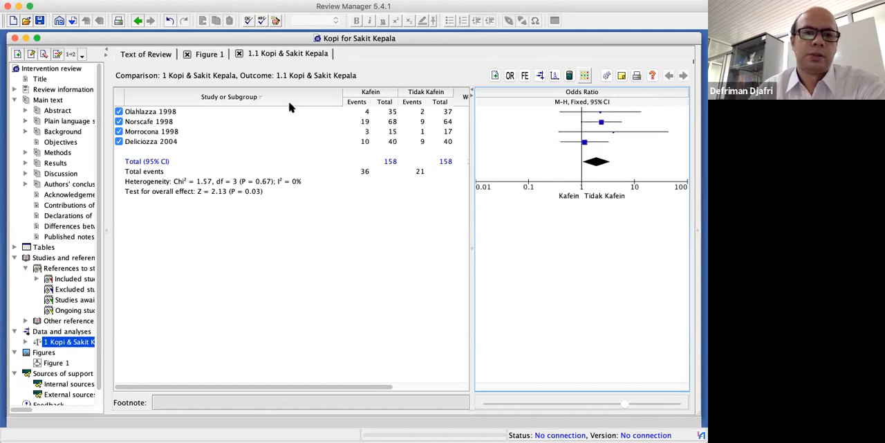
{"action": "left_click", "coordinate": [264, 98]}
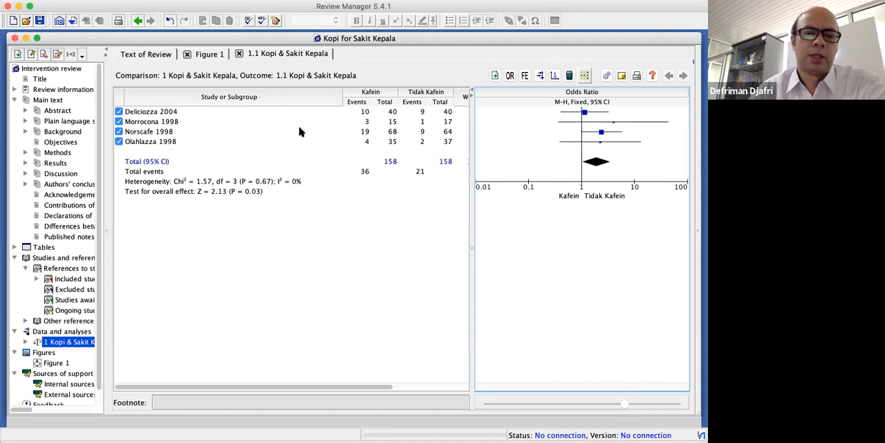
{"action": "right_click", "coordinate": [301, 132]}
{"action": "left_click", "coordinate": [349, 208]}
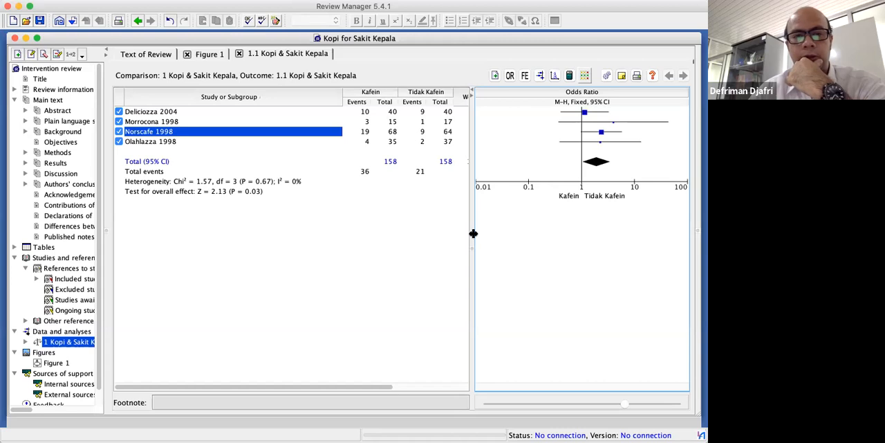
Narrow the forest plot area and examine the study weights, individual odds ratios, pooled estimate and heterogeneity statistics
{"action": "left_click_drag", "start_coordinate": [473, 233], "coordinate": [503, 232]}
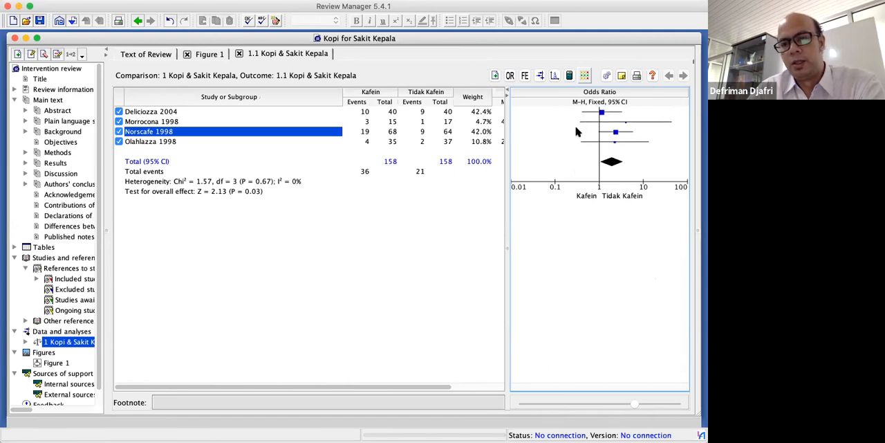
{"action": "scroll", "coordinate": [456, 197], "scroll_direction": "right", "scroll_amount": 5}
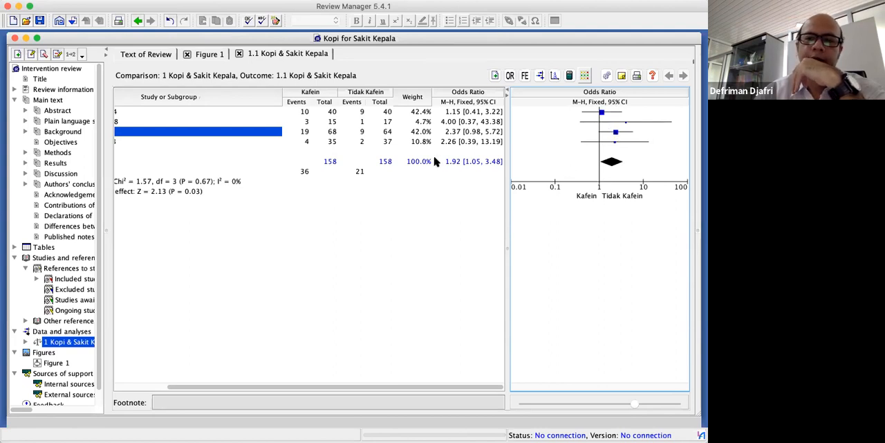
{"action": "scroll", "coordinate": [446, 156], "scroll_direction": "left", "scroll_amount": 5}
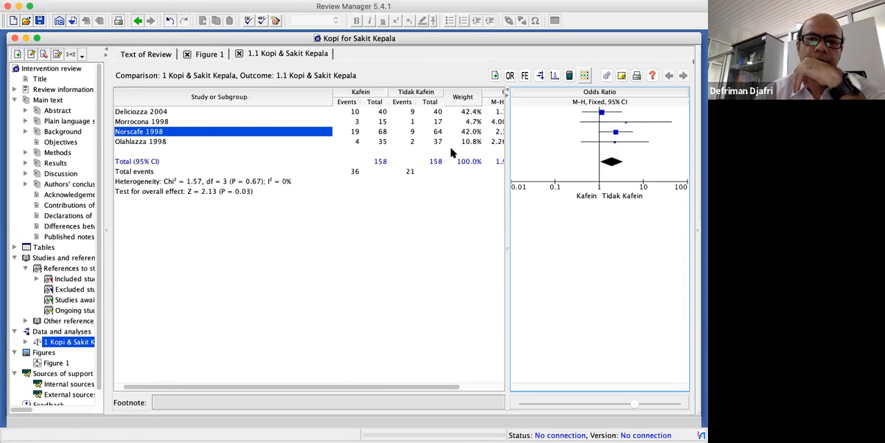
{"action": "scroll", "coordinate": [451, 154], "scroll_direction": "right", "scroll_amount": 5}
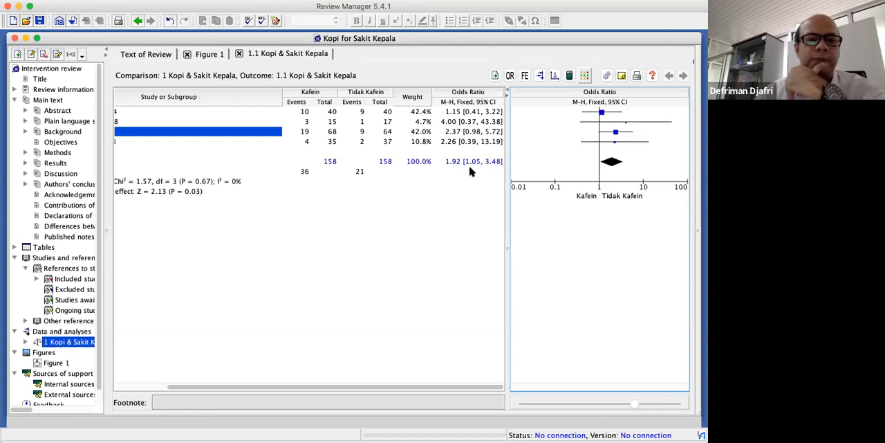
{"action": "scroll", "coordinate": [470, 171], "scroll_direction": "left", "scroll_amount": 3}
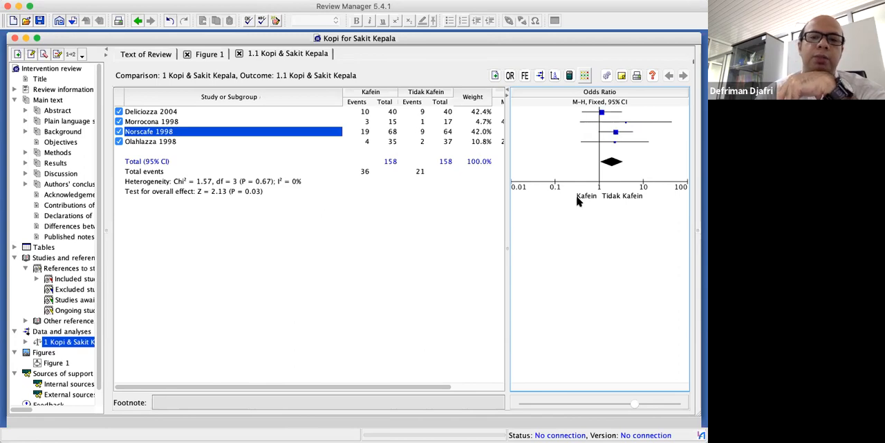
{"action": "scroll", "coordinate": [439, 205], "scroll_direction": "right", "scroll_amount": 3}
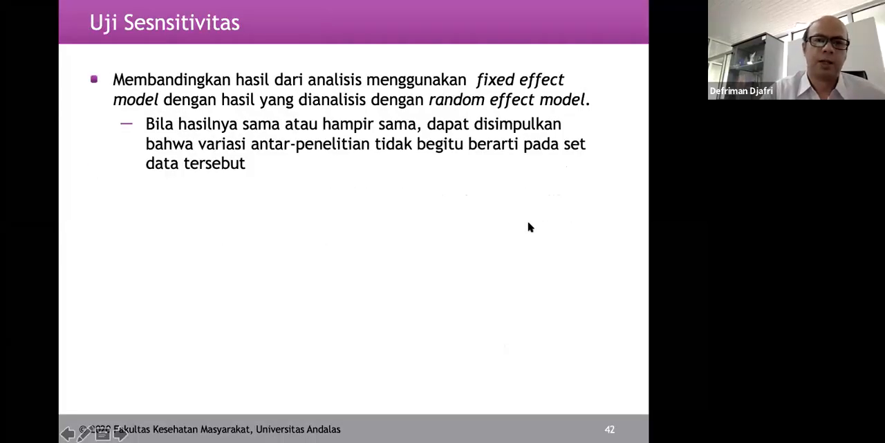
{"action": "key", "text": "Right"}
{"action": "key", "text": "Right"}
{"action": "key", "text": "Right"}
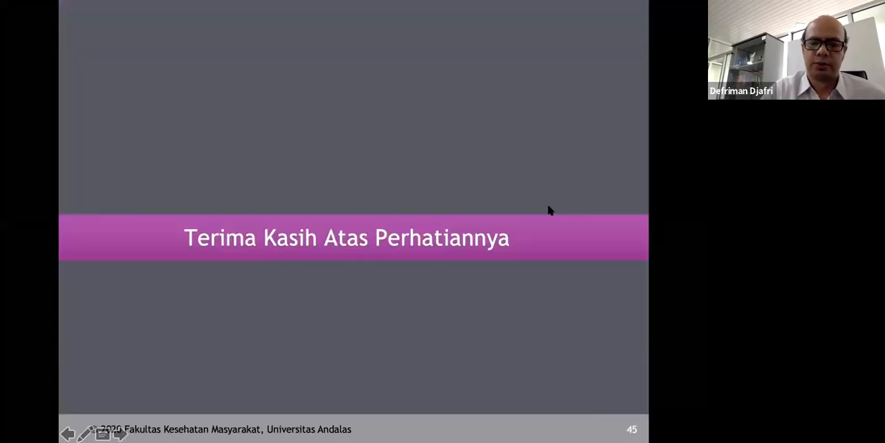
{"action": "key", "text": "Left"}
{"action": "key", "text": "Left"}
{"action": "key", "text": "Left"}
{"action": "key", "text": "Left"}
{"action": "key", "text": "Left"}
{"action": "key", "text": "Left"}
{"action": "key", "text": "Left"}
{"action": "key", "text": "Left"}
{"action": "key", "text": "Left"}
{"action": "key", "text": "Right"}
{"action": "key", "text": "Left"}
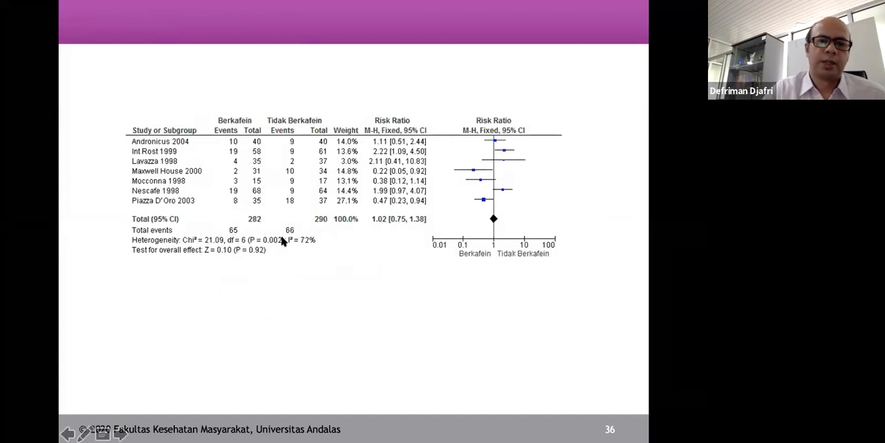
{"action": "key", "text": "Left"}
{"action": "key", "text": "Left"}
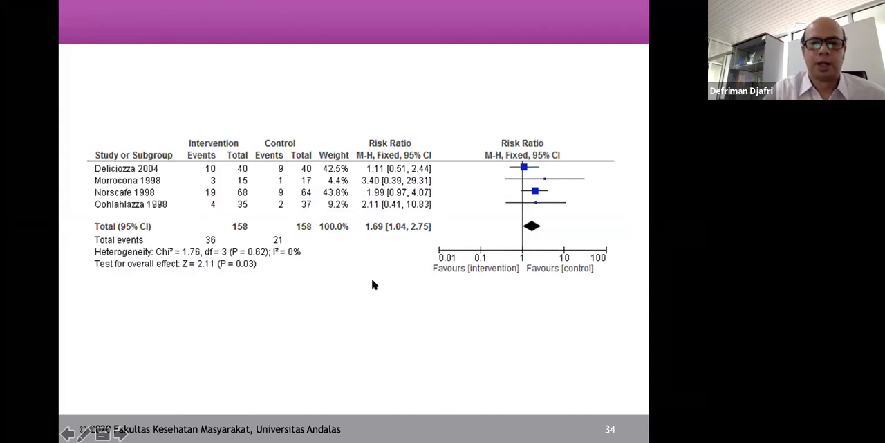
{"action": "key", "text": "Right"}
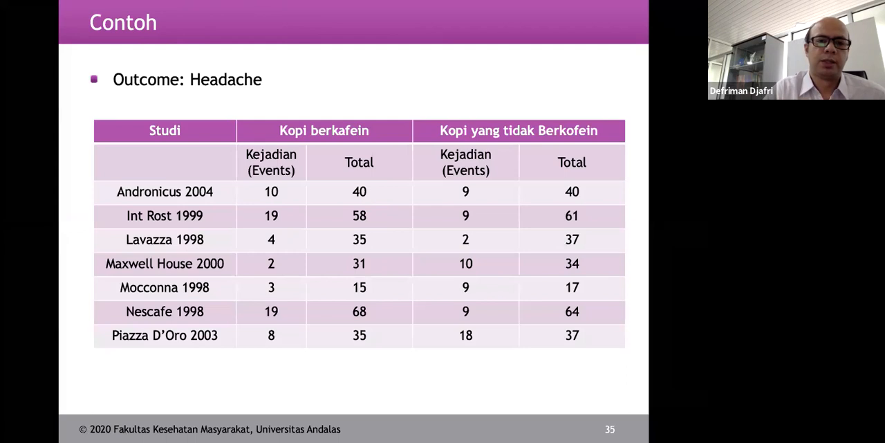
{"action": "key", "text": "Right"}
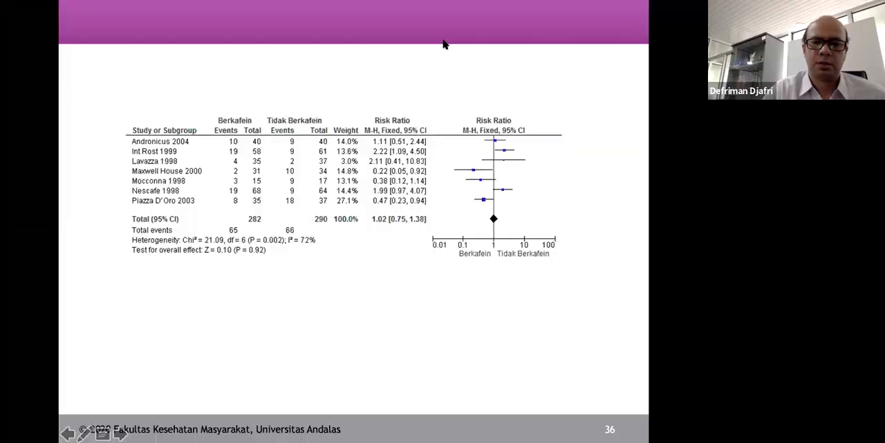
Switch back to the Kopi & Sakit Kepala outcome table in Review Manager
{"action": "key", "text": "super+Tab"}
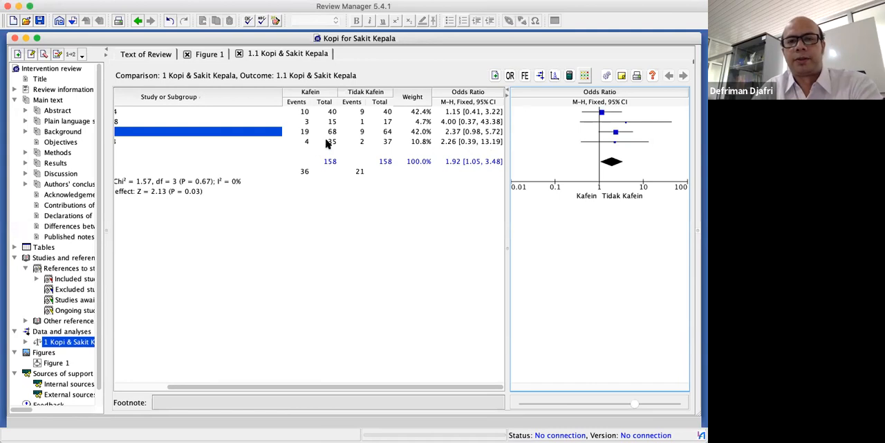
Switch the Kopi & Sakit Kepala analysis model to random effects for comparison and return it to fixed effect
{"action": "left_click", "coordinate": [525, 76]}
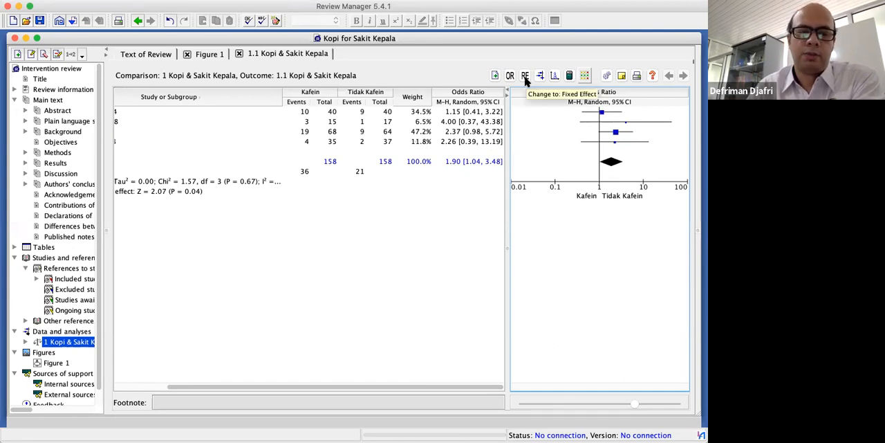
{"action": "scroll", "coordinate": [468, 131], "scroll_direction": "left", "scroll_amount": 5}
{"action": "scroll", "coordinate": [468, 131], "scroll_direction": "right", "scroll_amount": 5}
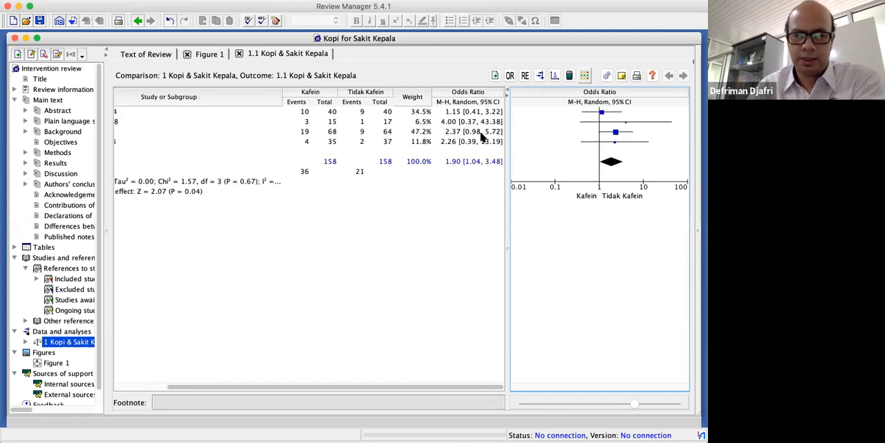
{"action": "left_click", "coordinate": [525, 76]}
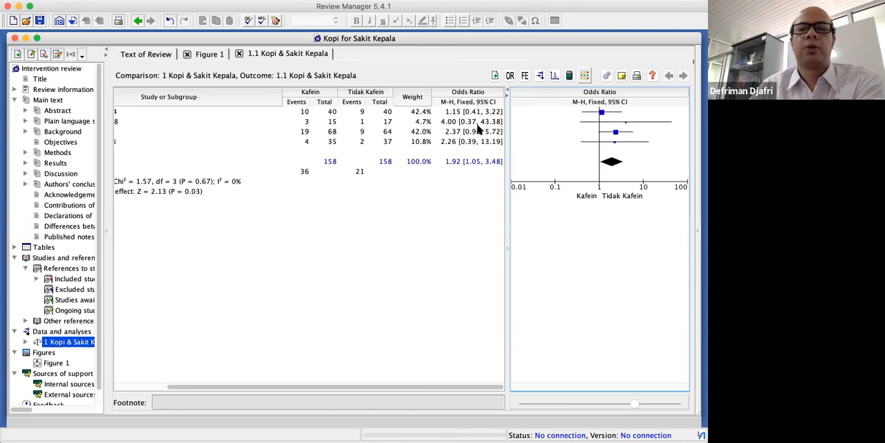
Change the effect measure to Risk Ratio and copy the outcome's forest plot to the clipboard
{"action": "left_click", "coordinate": [510, 76]}
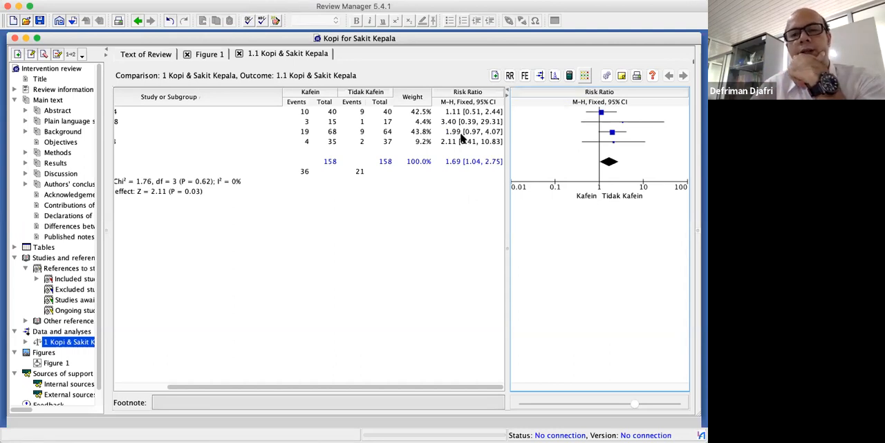
{"action": "left_click", "coordinate": [540, 78]}
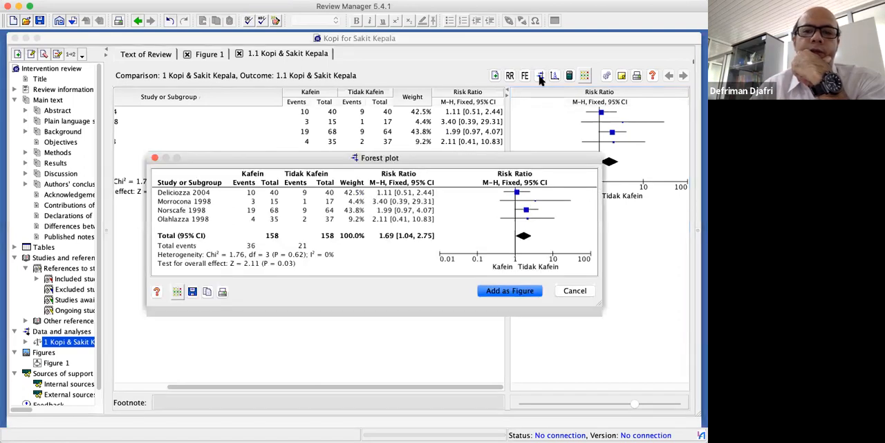
{"action": "left_click_drag", "start_coordinate": [445, 161], "coordinate": [410, 123]}
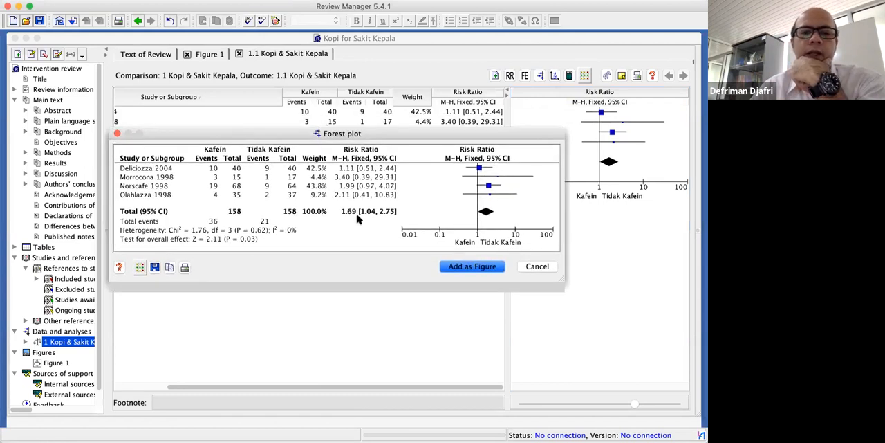
{"action": "left_click", "coordinate": [171, 267]}
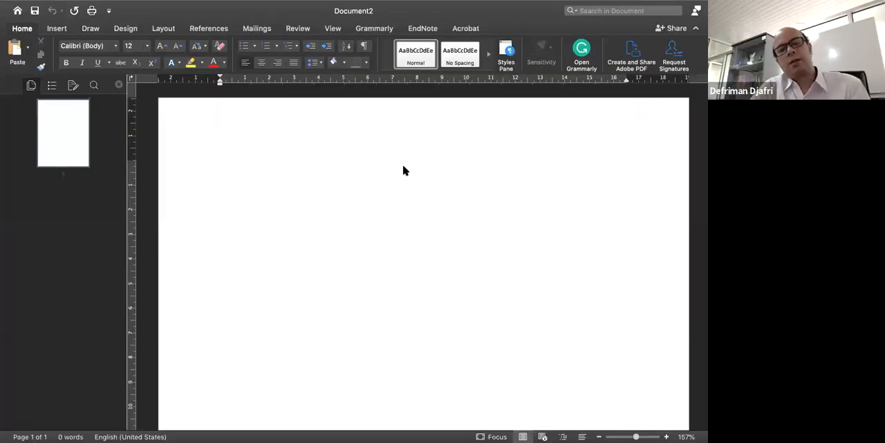
Paste the copied forest plot into the blank Word document, enlarge it, and undo both the resizing and the paste
{"action": "key", "text": "super+v"}
{"action": "left_click", "coordinate": [468, 202]}
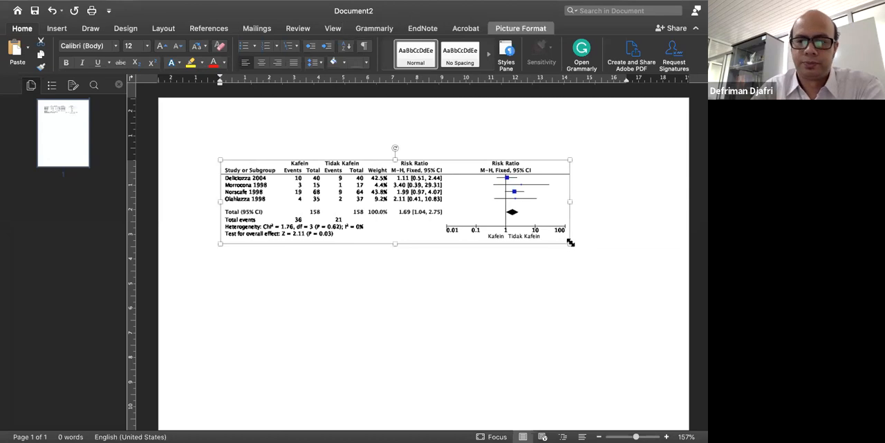
{"action": "left_click_drag", "start_coordinate": [567, 246], "coordinate": [593, 269]}
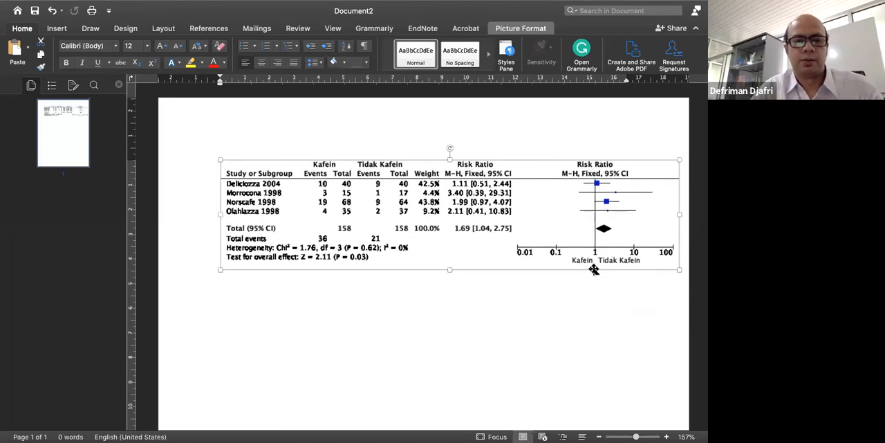
{"action": "key", "text": "super+z"}
{"action": "key", "text": "super+z"}
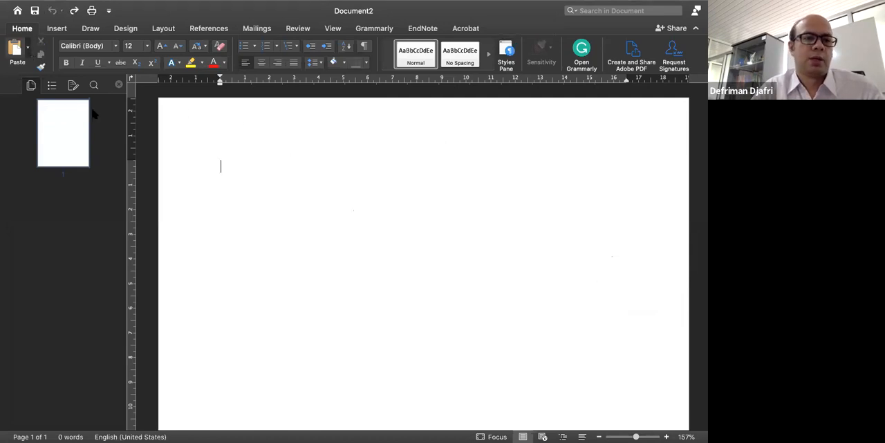
Paste the forest plot as a Picture (JPEG) with Paste Special, enlarge it proportionally and inspect its image quality
{"action": "key", "text": "ctrl+super+v"}
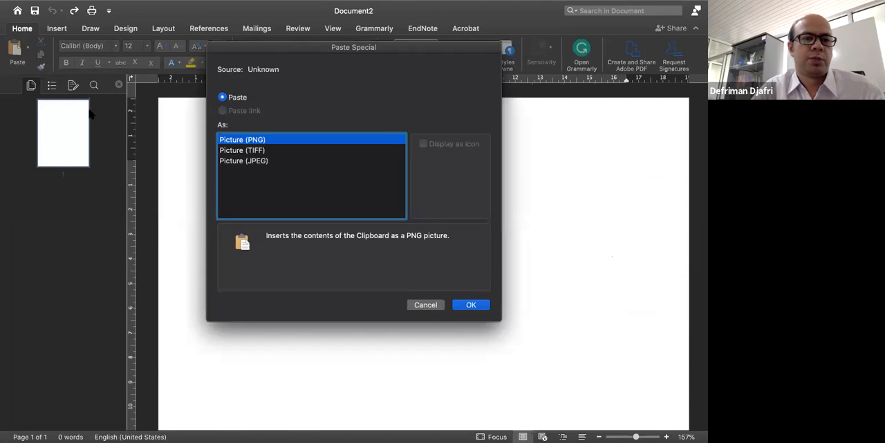
{"action": "left_click", "coordinate": [274, 159]}
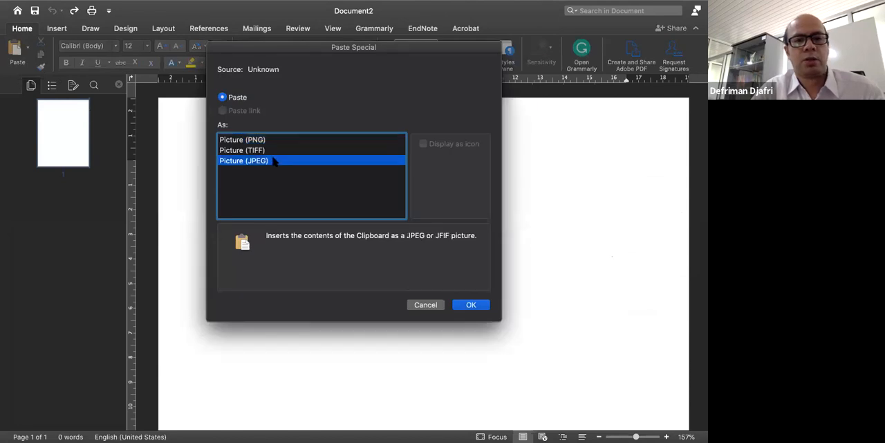
{"action": "left_click", "coordinate": [476, 306]}
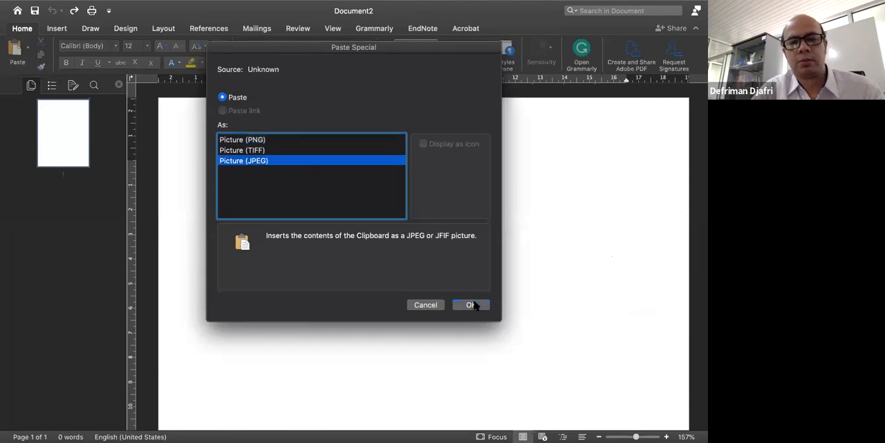
{"action": "left_click", "coordinate": [471, 306]}
{"action": "left_click", "coordinate": [568, 240]}
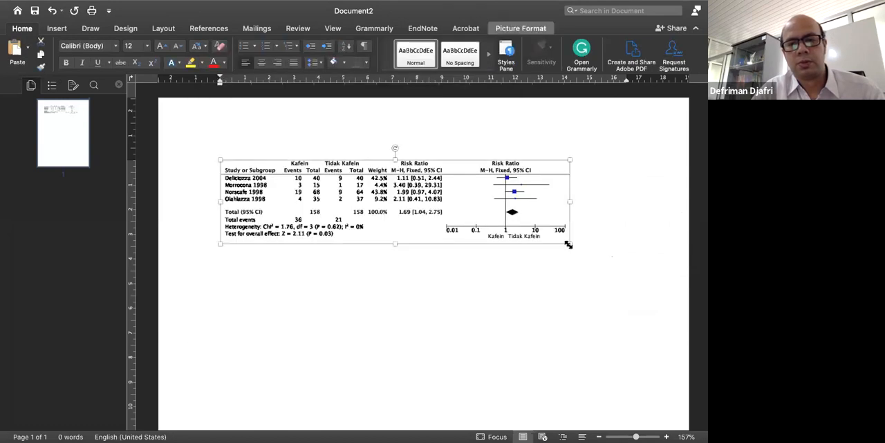
{"action": "left_click_drag", "start_coordinate": [570, 243], "coordinate": [648, 262]}
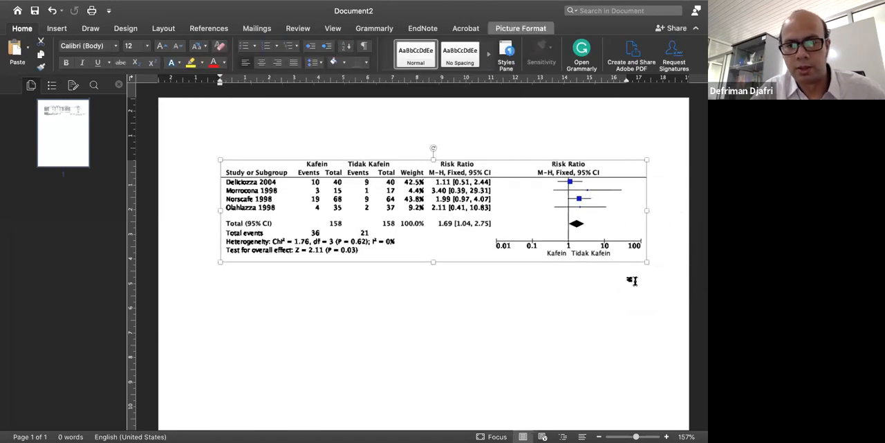
{"action": "scroll", "coordinate": [632, 280], "scroll_direction": "up", "scroll_amount": 5}
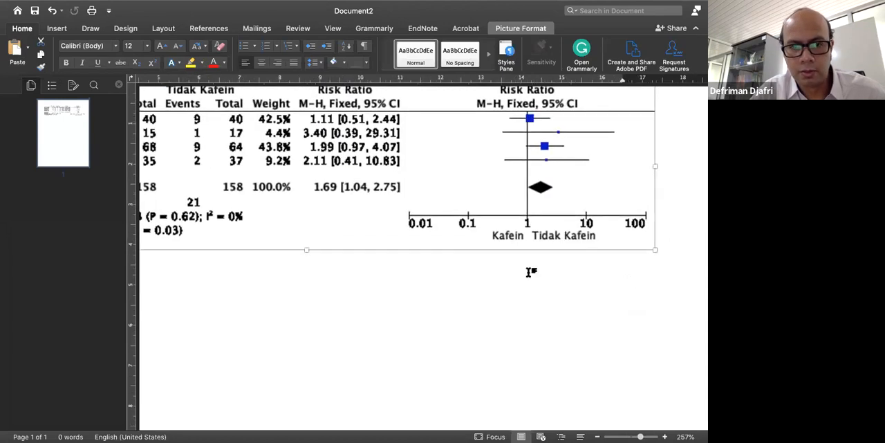
{"action": "scroll", "coordinate": [531, 272], "scroll_direction": "down", "scroll_amount": 5}
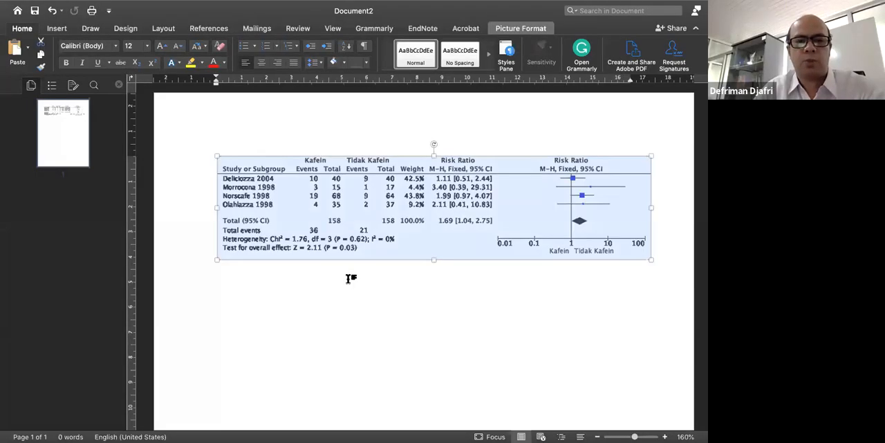
Insert Forest plot.png from Downloads below the pasted plot, enlarge it to about 4.33 by 18.13 cm and check its sharpness
{"action": "left_click", "coordinate": [680, 271]}
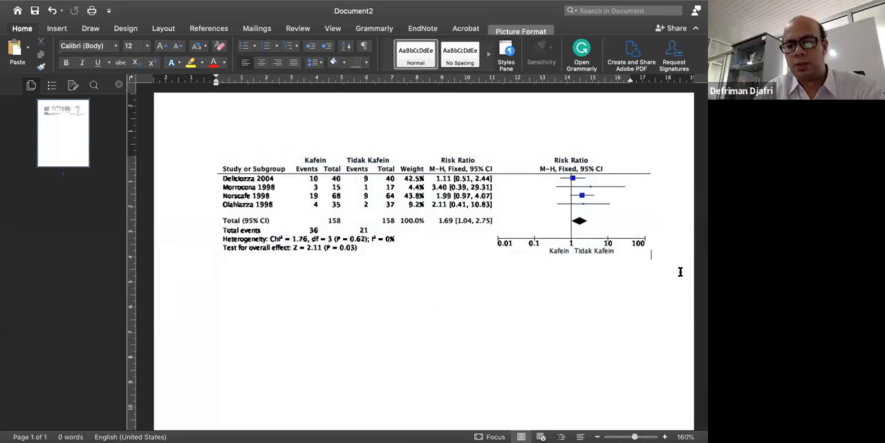
{"action": "left_click", "coordinate": [51, 28]}
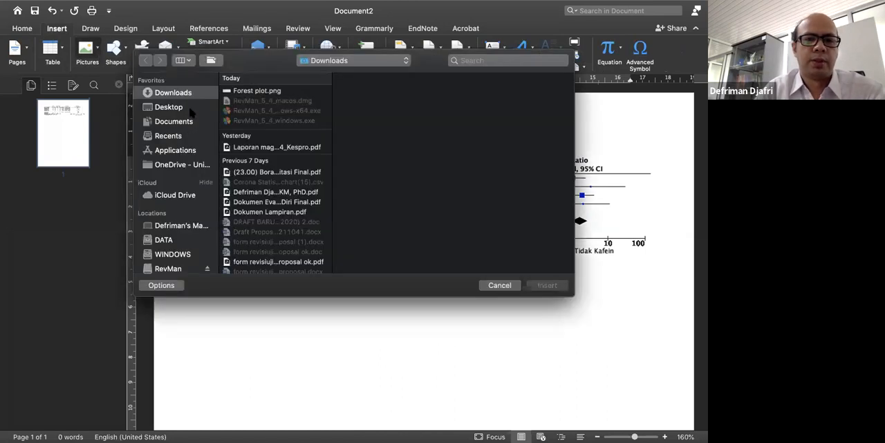
{"action": "left_click", "coordinate": [237, 91]}
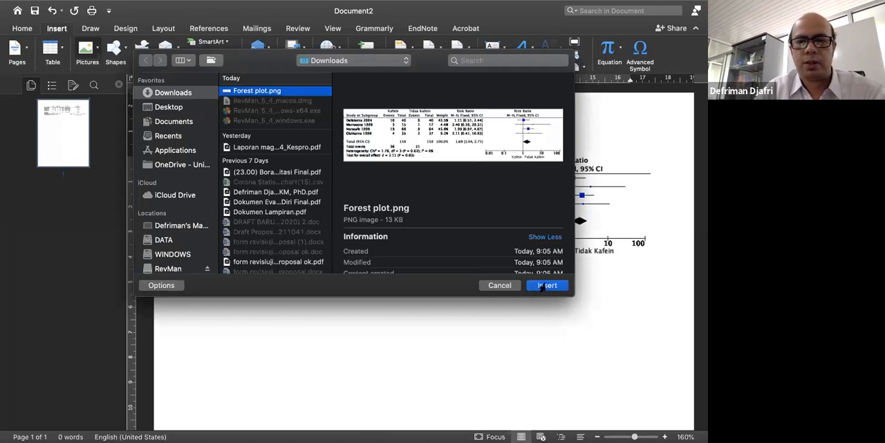
{"action": "left_click", "coordinate": [547, 285]}
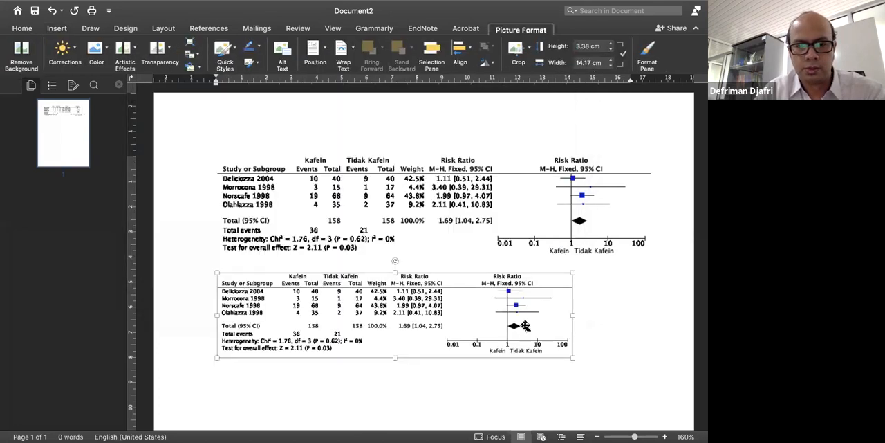
{"action": "left_click_drag", "start_coordinate": [574, 361], "coordinate": [628, 384]}
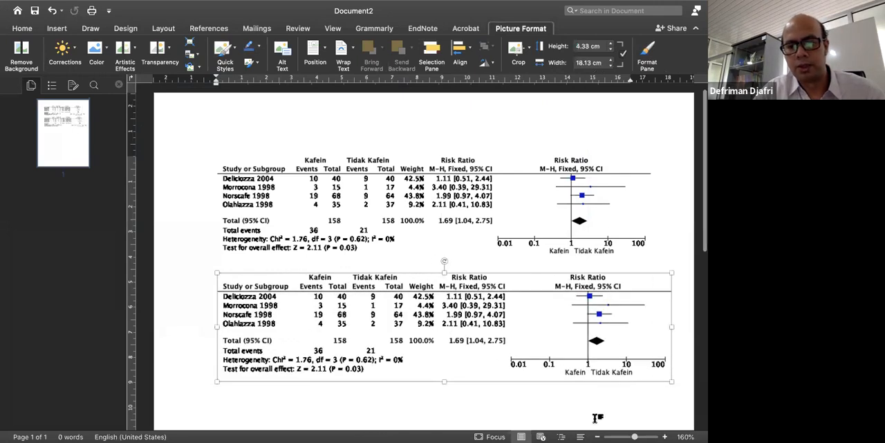
{"action": "left_click", "coordinate": [645, 436]}
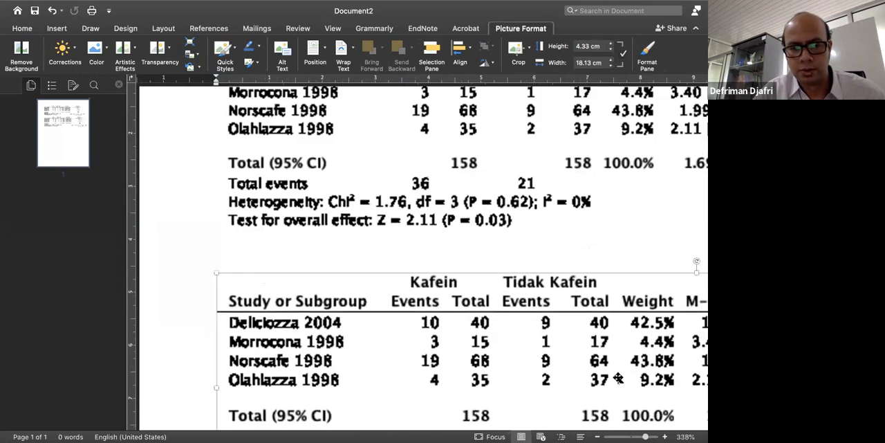
{"action": "scroll", "coordinate": [546, 337], "scroll_direction": "up", "scroll_amount": 3}
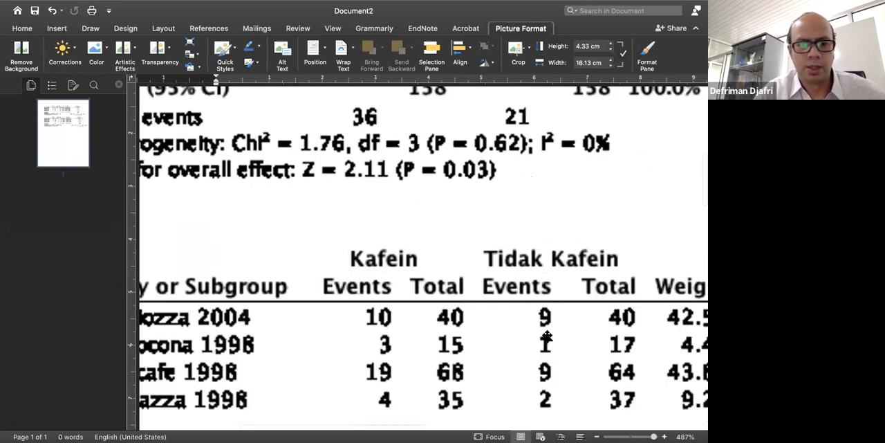
{"action": "scroll", "coordinate": [546, 337], "scroll_direction": "down", "scroll_amount": 5}
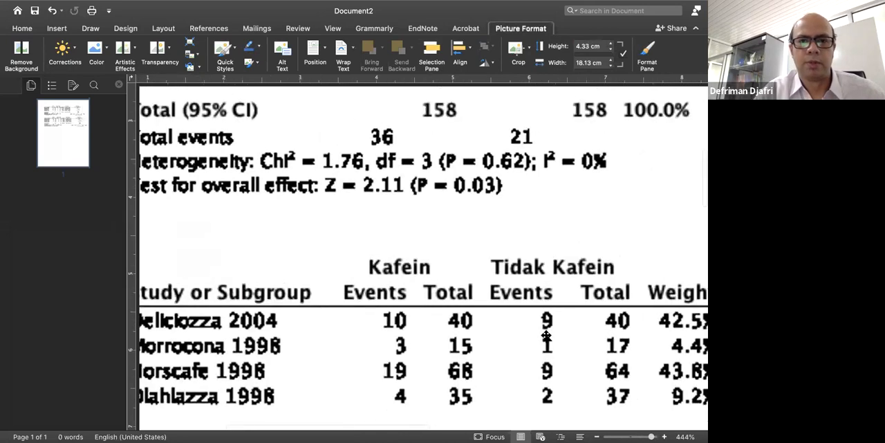
{"action": "scroll", "coordinate": [562, 317], "scroll_direction": "down", "scroll_amount": 3}
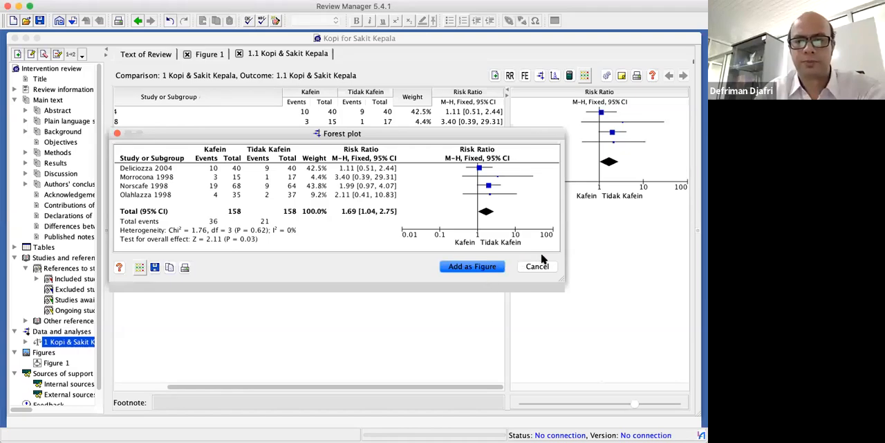
In Review Manager, change the effect measure to Risk Difference and open the outcome's funnel plot
{"action": "left_click", "coordinate": [537, 267]}
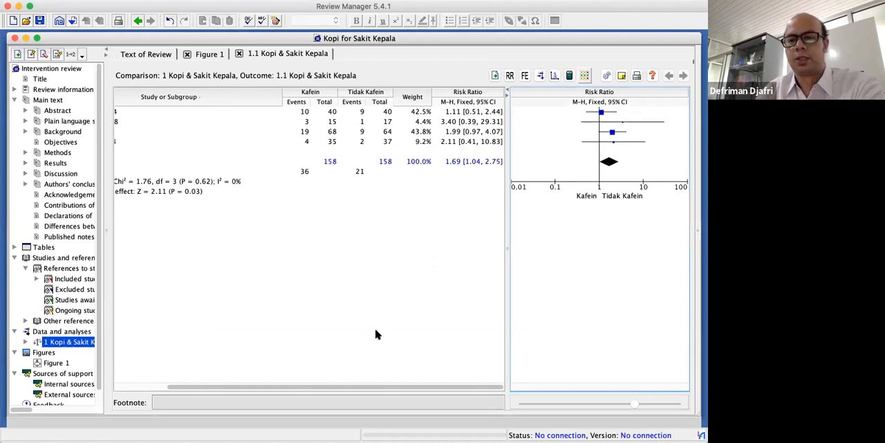
{"action": "left_click", "coordinate": [511, 78]}
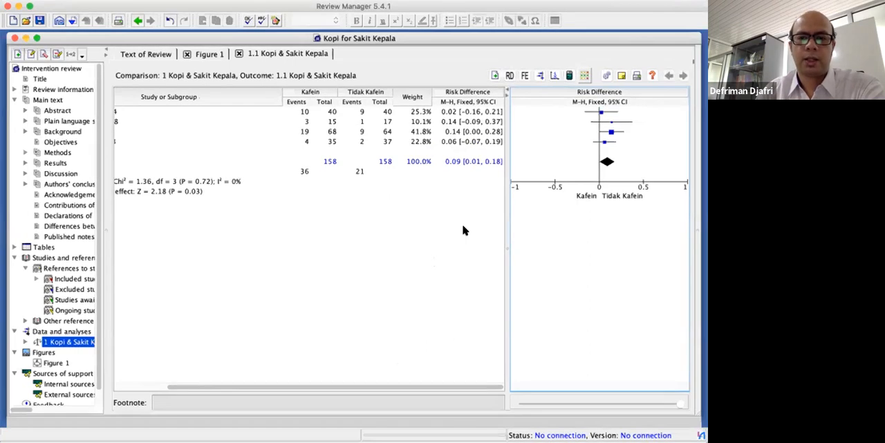
{"action": "left_click", "coordinate": [554, 75]}
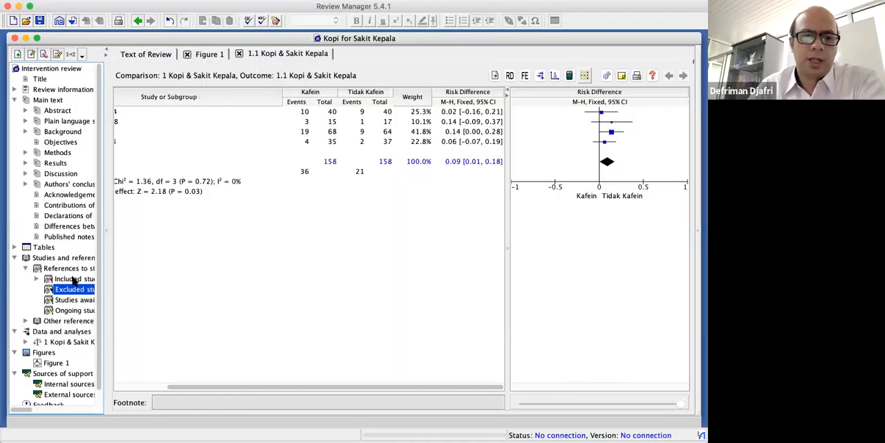
Review the included studies, the Kopi & Sakit Kepala outcome summary and the study flow diagram in Figure 1
{"action": "left_click", "coordinate": [73, 279]}
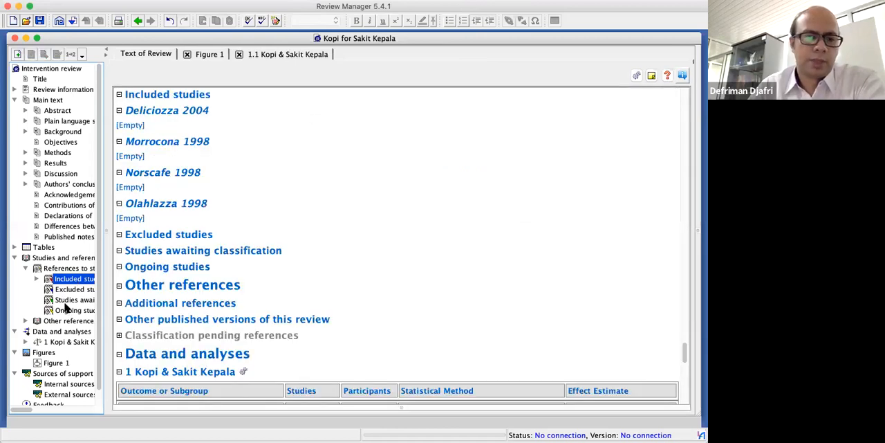
{"action": "left_click", "coordinate": [59, 341]}
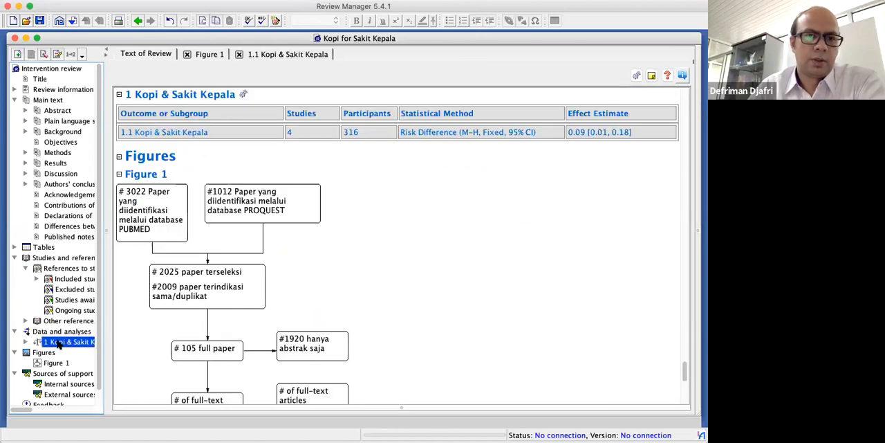
{"action": "left_click", "coordinate": [209, 55]}
{"action": "scroll", "coordinate": [251, 156], "scroll_direction": "up", "scroll_amount": 5}
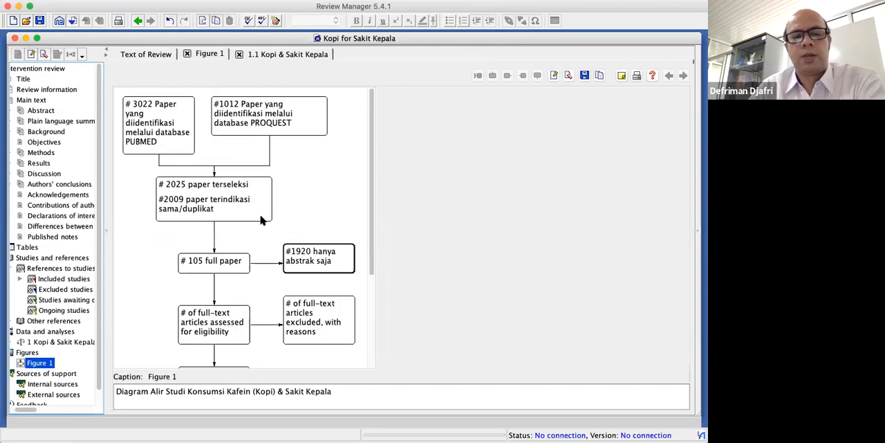
{"action": "scroll", "coordinate": [260, 221], "scroll_direction": "down", "scroll_amount": 5}
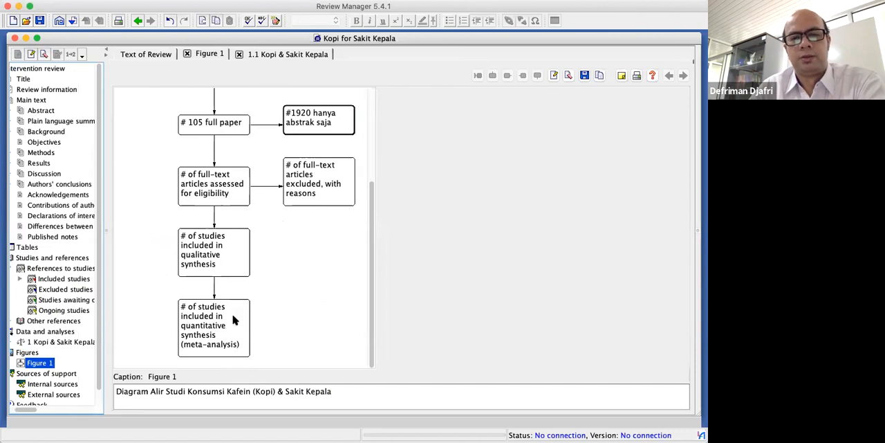
{"action": "scroll", "coordinate": [260, 186], "scroll_direction": "up", "scroll_amount": 5}
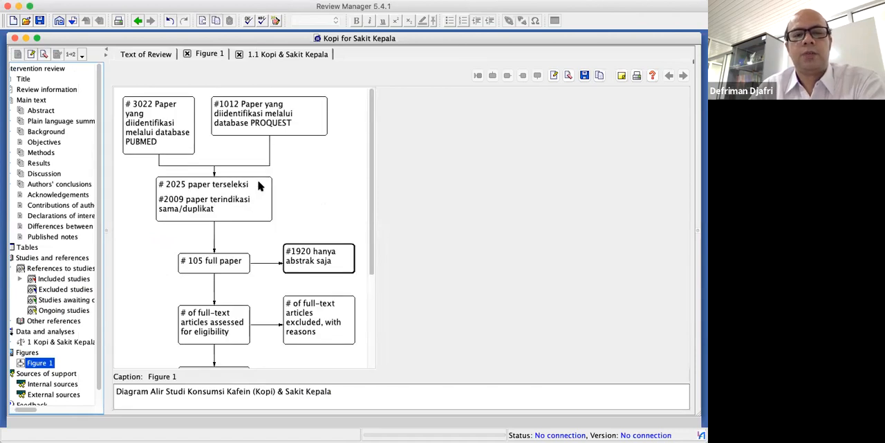
{"action": "scroll", "coordinate": [260, 186], "scroll_direction": "down", "scroll_amount": 2}
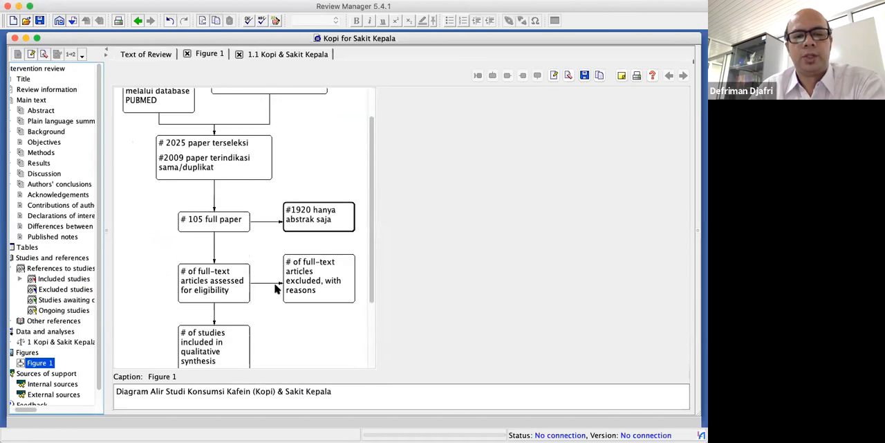
Replace the text of the flow diagram's final meta-analysis box with "# 13 paper memenuhi kriteria"
{"action": "scroll", "coordinate": [276, 305], "scroll_direction": "down", "scroll_amount": 4}
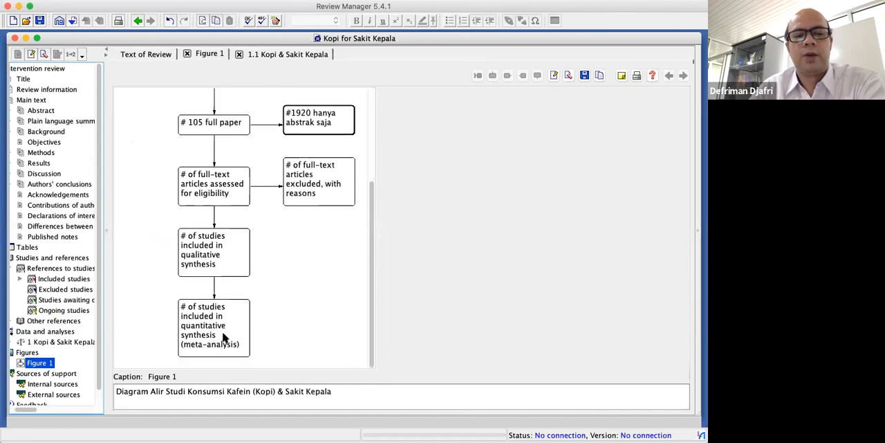
{"action": "left_click", "coordinate": [228, 330]}
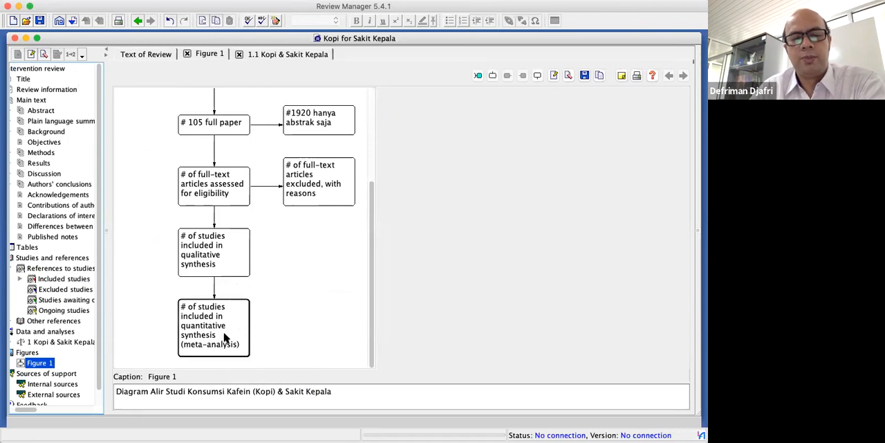
{"action": "double_click", "coordinate": [211, 322]}
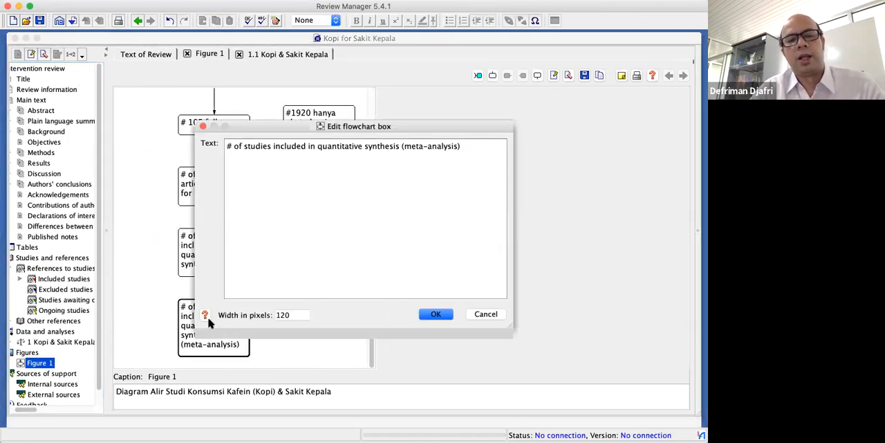
{"action": "left_click_drag", "start_coordinate": [462, 150], "coordinate": [236, 150]}
{"action": "key", "text": "BackSpace"}
{"action": "type", "text": "13 "}
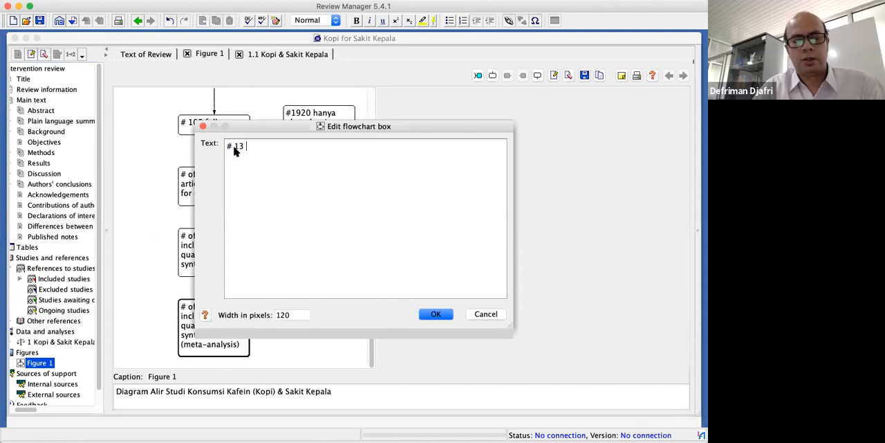
{"action": "type", "text": "paper"}
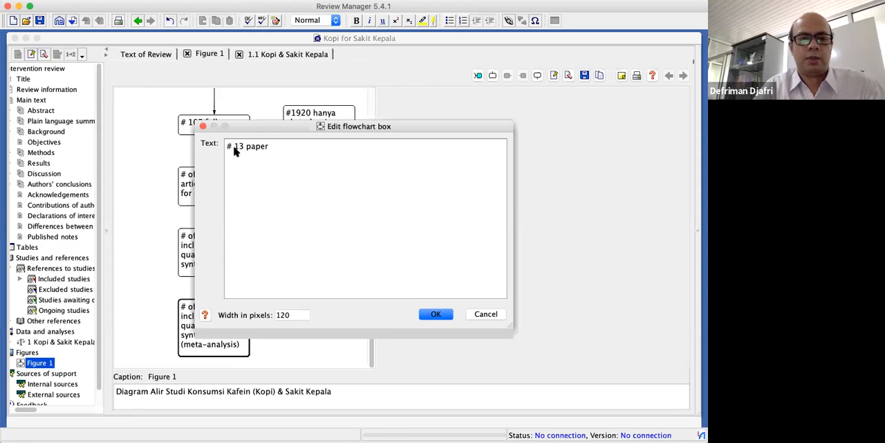
{"action": "type", "text": "memen"}
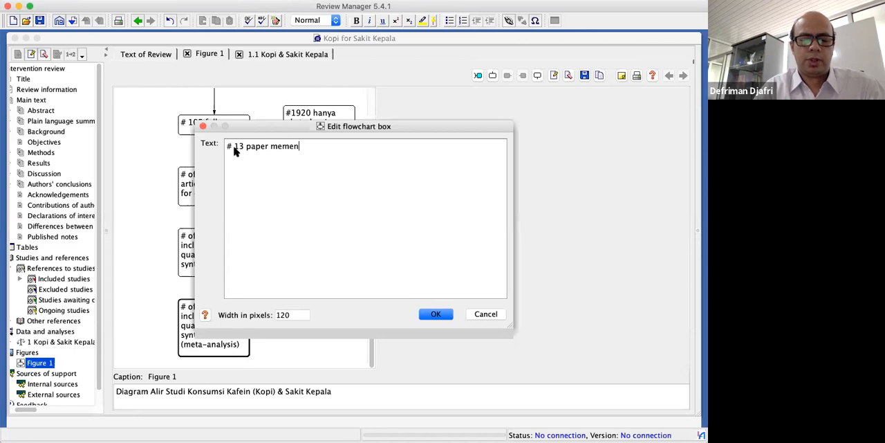
{"action": "type", "text": "uhi kriteria"}
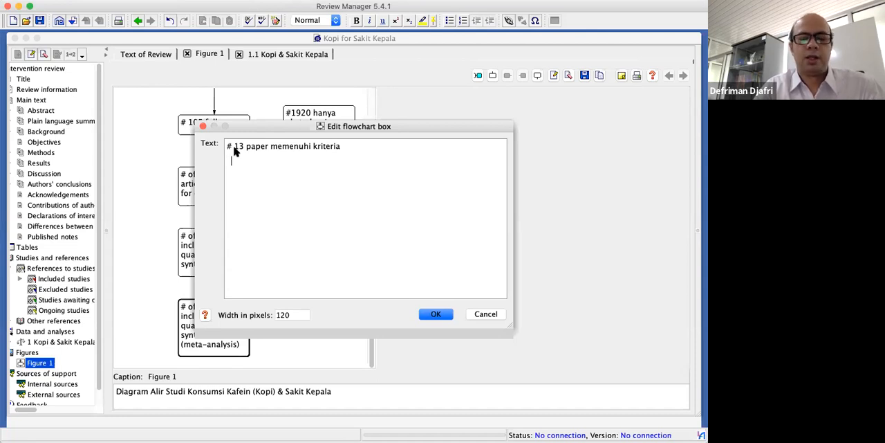
Add a second line reading "# 10 kasus kontrol" to the final flowchart box's text
{"action": "type", "text": "10"}
{"action": "key", "text": "BackSpace"}
{"action": "key", "text": "BackSpace"}
{"action": "type", "text": "#"}
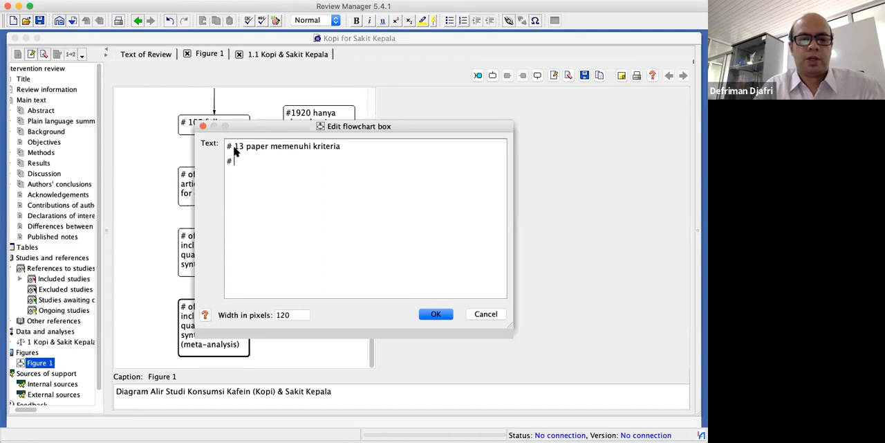
{"action": "type", "text": " 10 Cas"}
{"action": "key", "text": "BackSpace"}
{"action": "key", "text": "BackSpace"}
{"action": "key", "text": "BackSpace"}
{"action": "type", "text": "k"}
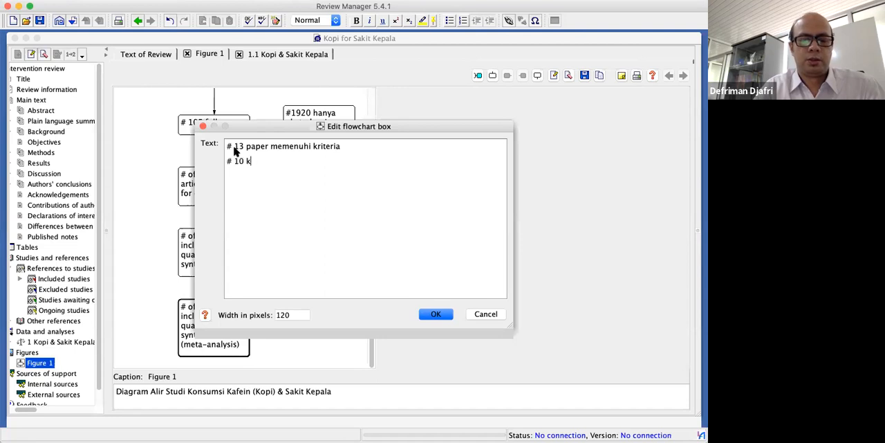
{"action": "type", "text": "asus kontrol"}
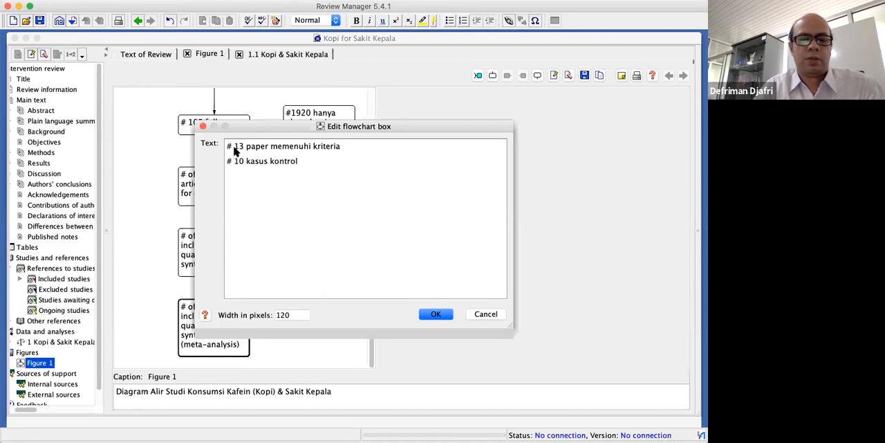
Add a third line reading "# 3 Studi Kohort" to the final flowchart box's text
{"action": "key", "text": "Return"}
{"action": "type", "text": "# 3 "}
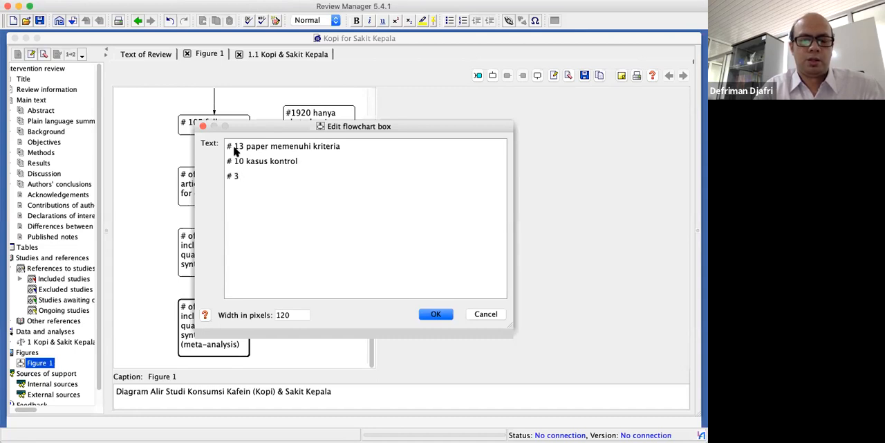
{"action": "type", "text": "Studi K"}
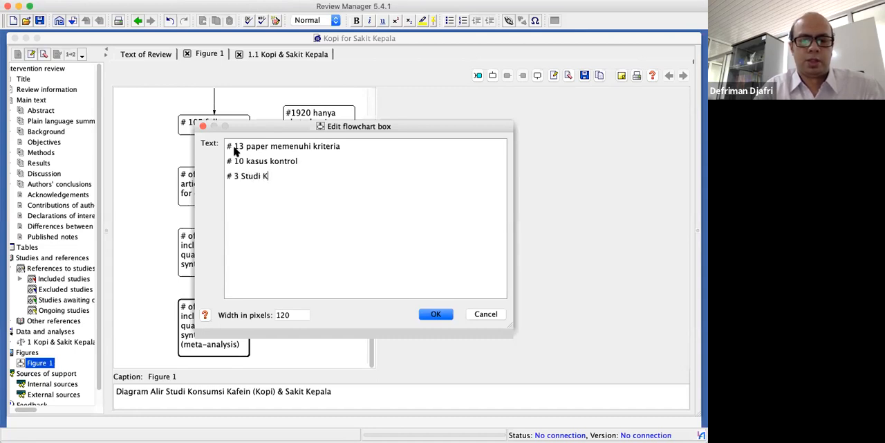
{"action": "type", "text": "ohort"}
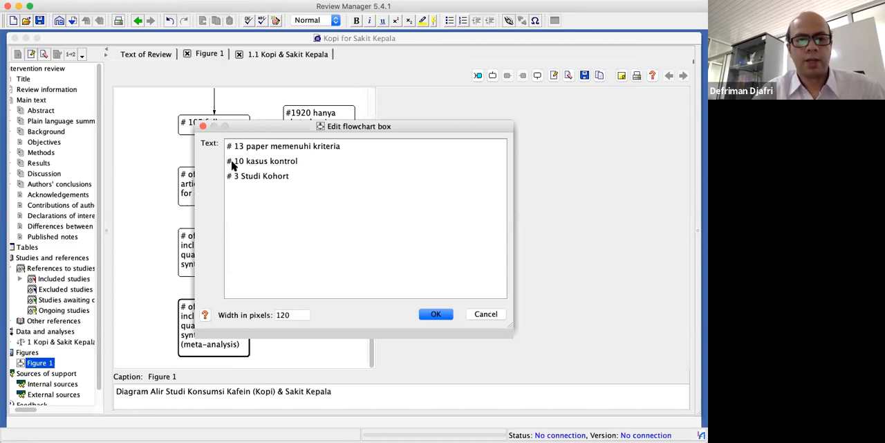
Indent the "# 10 kasus kontrol" and "# 3 Studi Kohort" lines with leading dashes and apply the box text
{"action": "key", "text": "Tab"}
{"action": "left_click", "coordinate": [228, 162]}
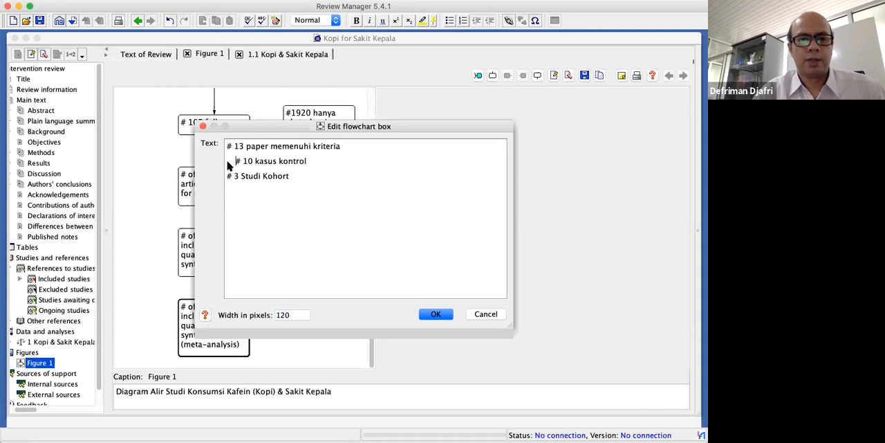
{"action": "type", "text": "-"}
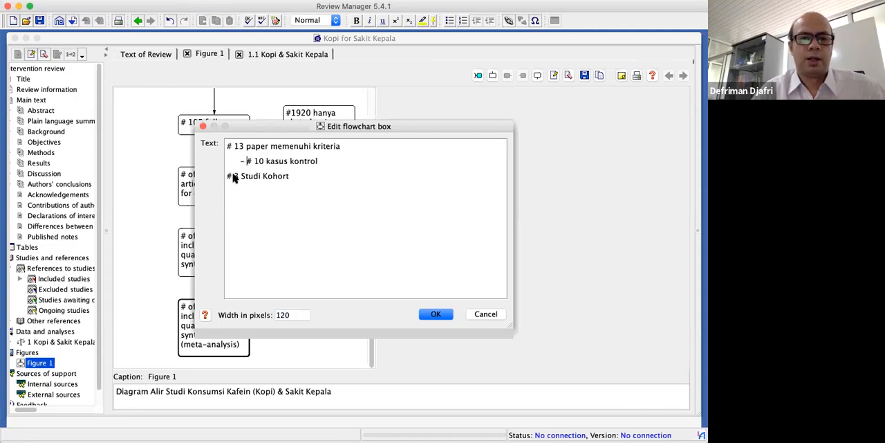
{"action": "left_click", "coordinate": [228, 177]}
{"action": "type", "text": "-"}
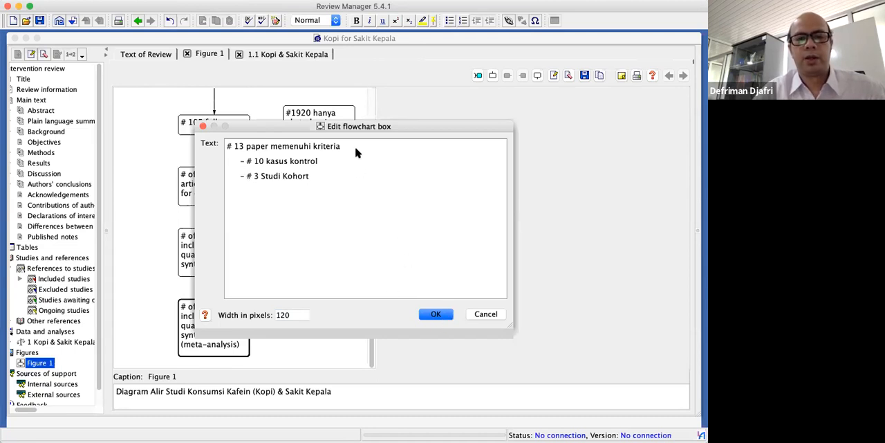
{"action": "left_click", "coordinate": [440, 315]}
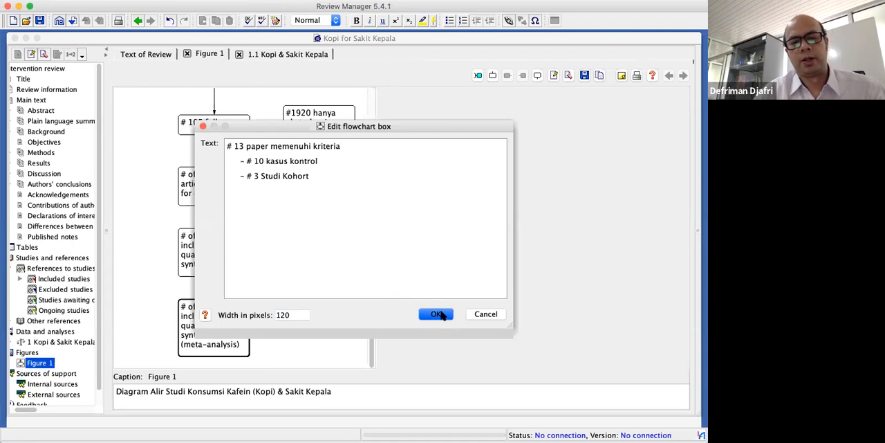
{"action": "scroll", "coordinate": [326, 330], "scroll_direction": "down", "scroll_amount": 1}
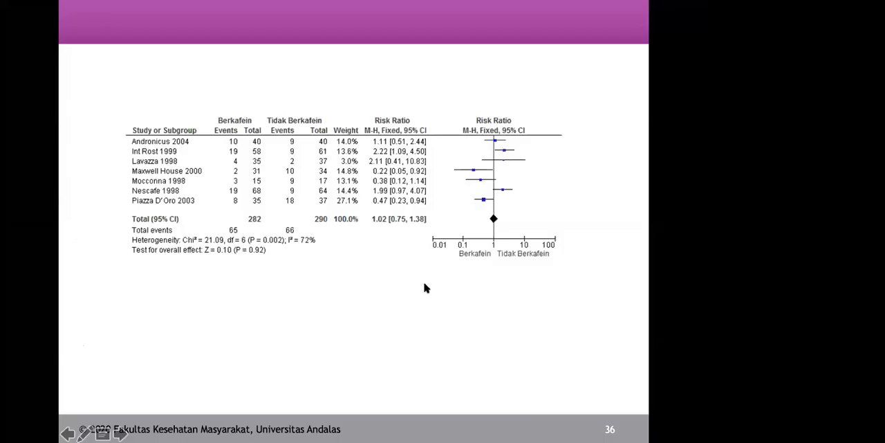
{"action": "left_click", "coordinate": [416, 287]}
{"action": "key", "text": "Left"}
{"action": "key", "text": "Left"}
{"action": "key", "text": "Left"}
{"action": "key", "text": "Left"}
{"action": "key", "text": "Left"}
{"action": "key", "text": "Left"}
{"action": "key", "text": "Left"}
{"action": "key", "text": "Left"}
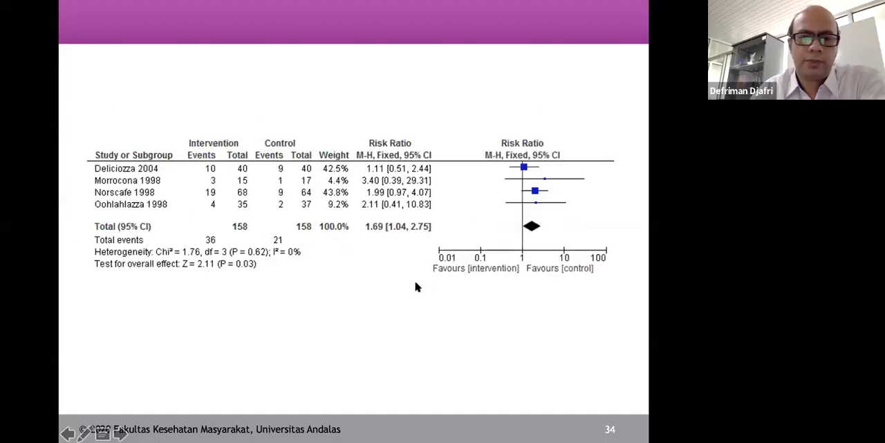
{"action": "key", "text": "Left"}
{"action": "key", "text": "Left"}
{"action": "key", "text": "Right"}
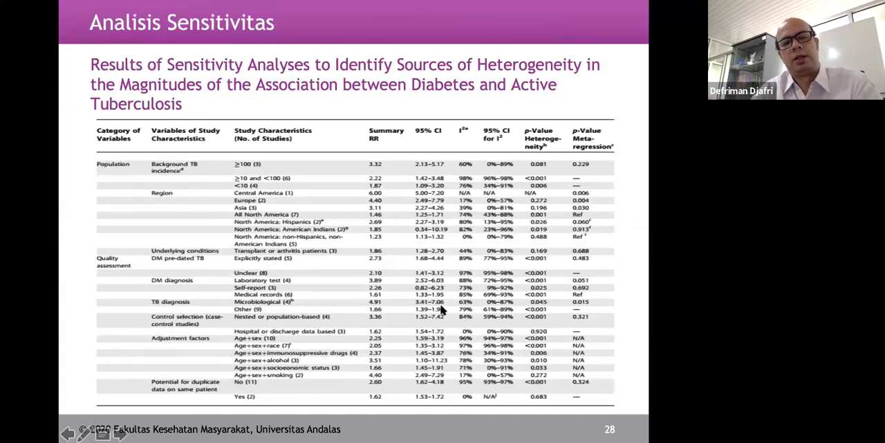
{"action": "key", "text": "Left"}
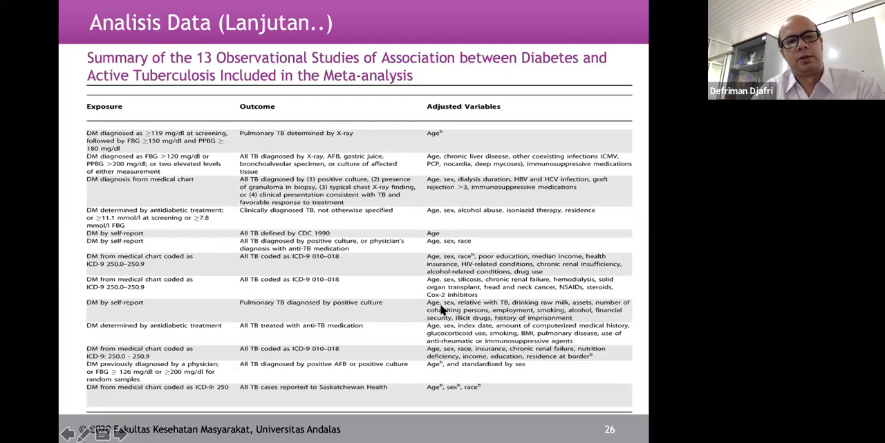
{"action": "key", "text": "Left"}
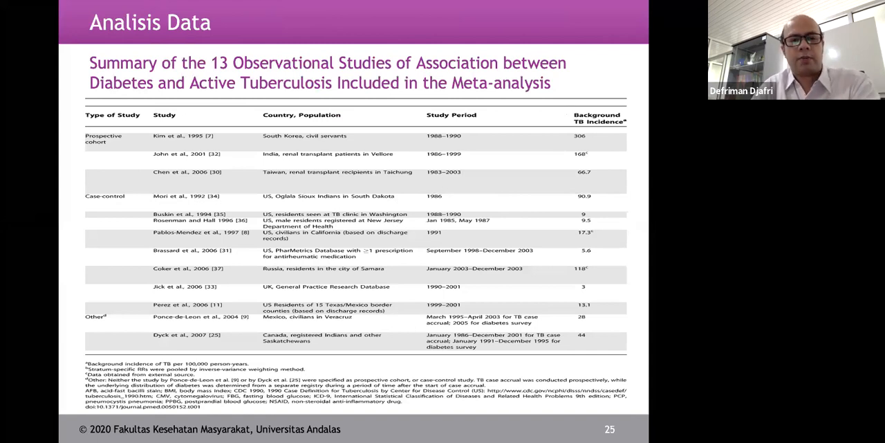
{"action": "key", "text": "Right"}
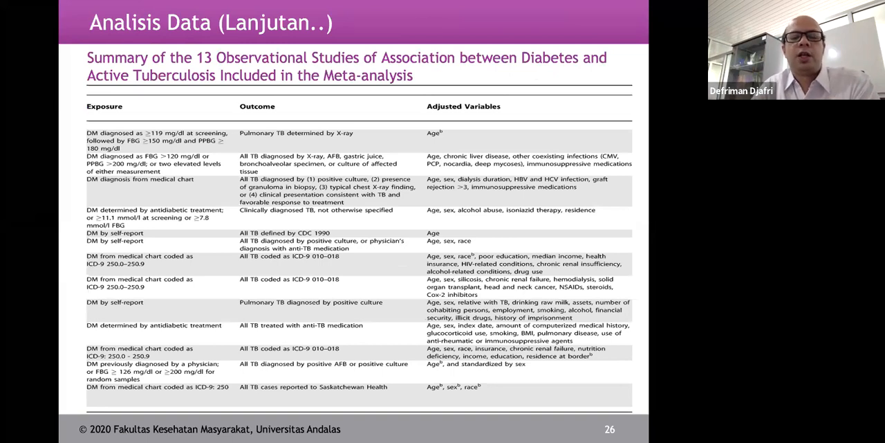
{"action": "key", "text": "Right"}
{"action": "key", "text": "Left"}
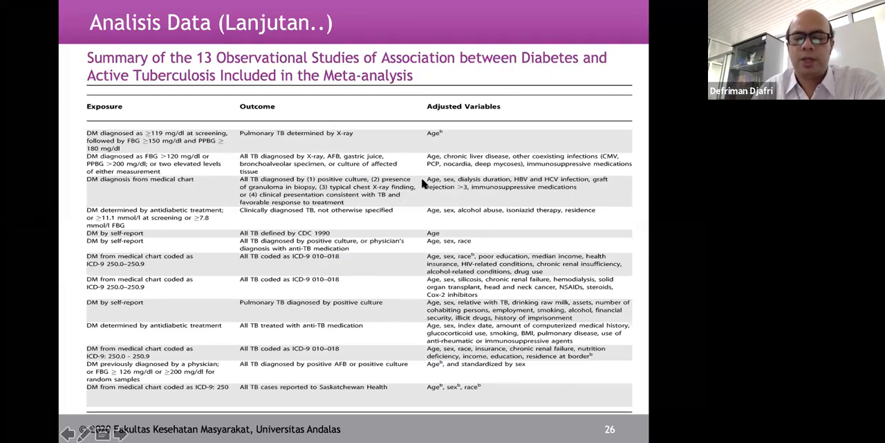
{"action": "key", "text": "Left"}
{"action": "key", "text": "Left"}
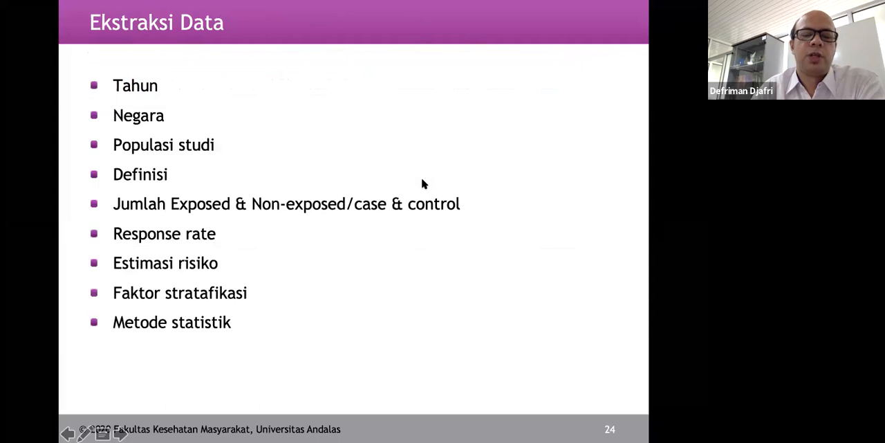
{"action": "key", "text": "Right"}
{"action": "key", "text": "Right"}
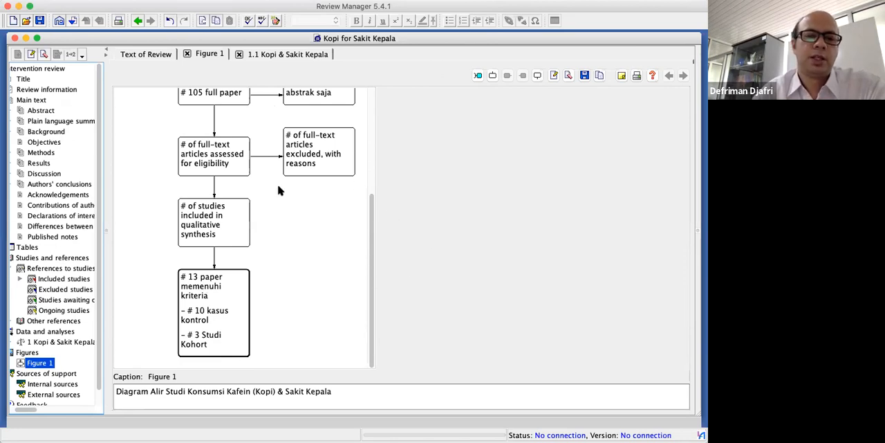
{"action": "scroll", "coordinate": [279, 190], "scroll_direction": "up", "scroll_amount": 5}
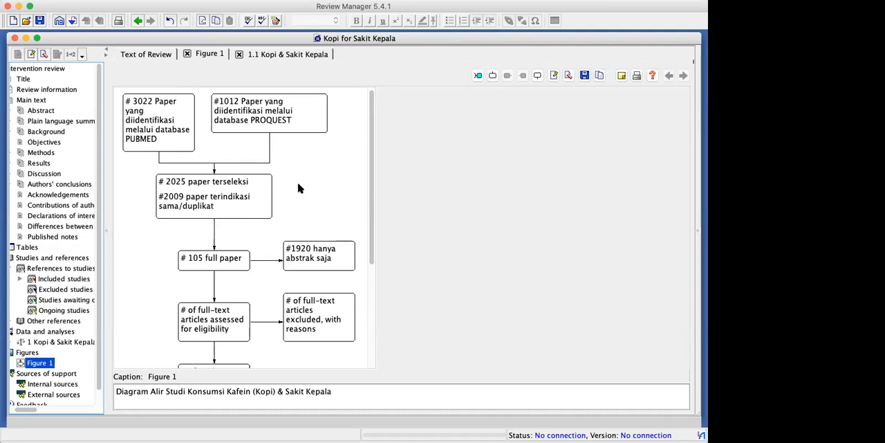
{"action": "scroll", "coordinate": [298, 248], "scroll_direction": "down", "scroll_amount": 5}
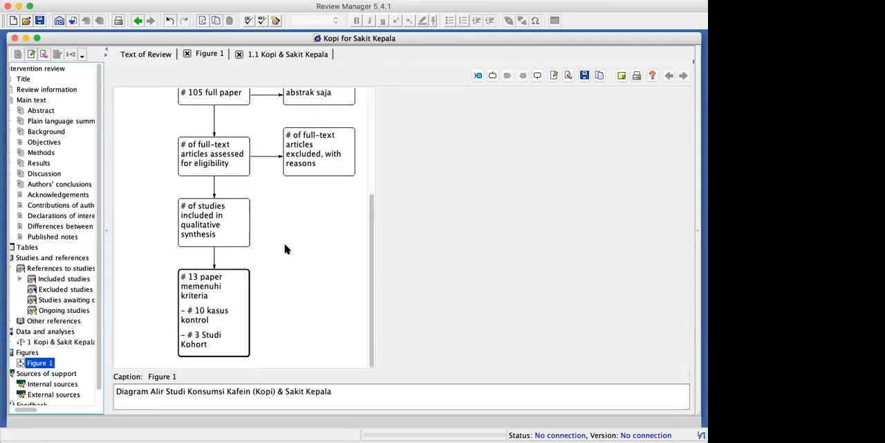
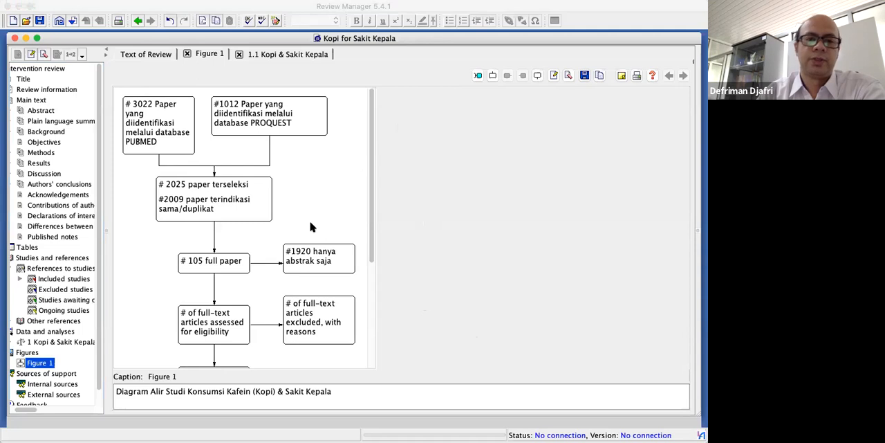
Add the forest plot of outcome 1.1 Kopi & Sakit Kepala to the review as a figure
{"action": "left_click", "coordinate": [258, 51]}
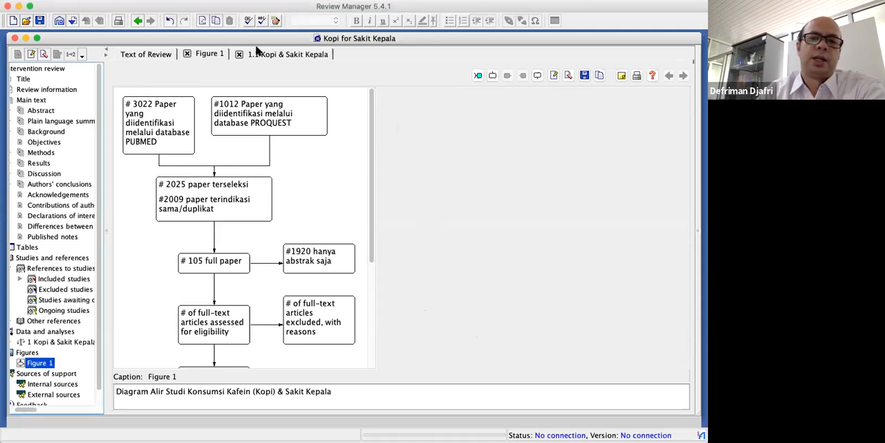
{"action": "left_click", "coordinate": [266, 53]}
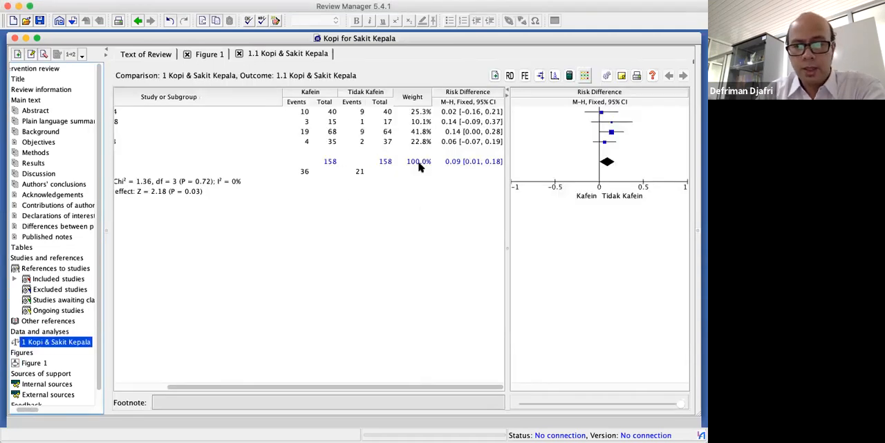
{"action": "left_click", "coordinate": [540, 76]}
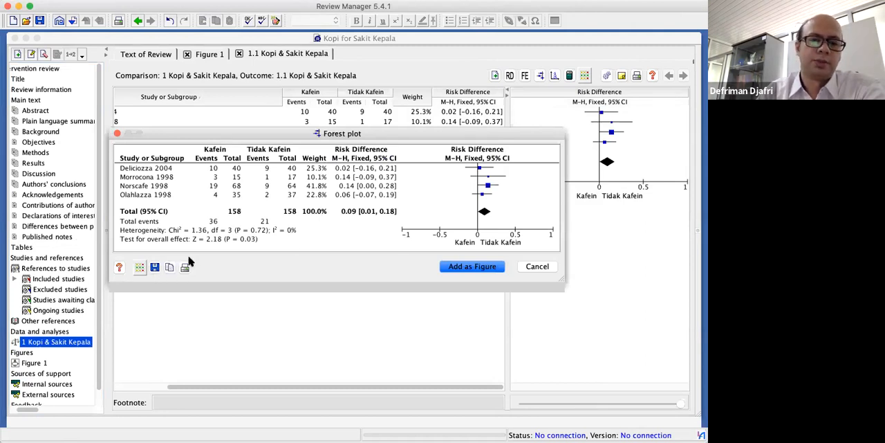
{"action": "left_click", "coordinate": [474, 270]}
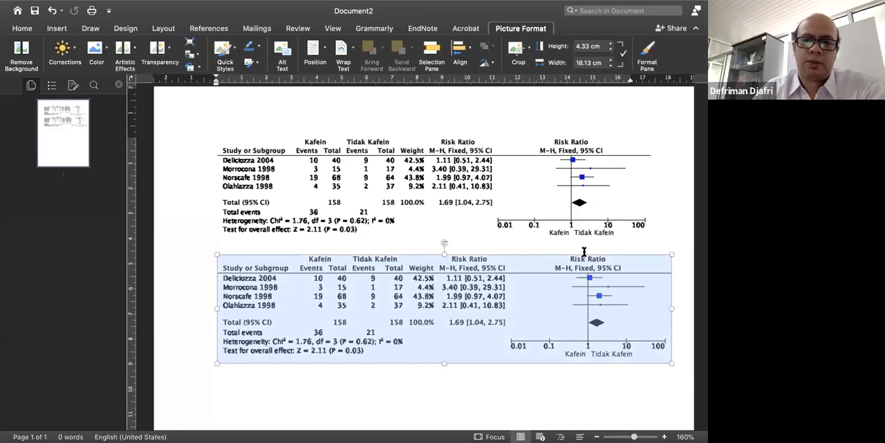
In the Word document Document2, insert several blank lines between the two forest plot pictures to make room
{"action": "left_click", "coordinate": [624, 247]}
{"action": "key", "text": "Return"}
{"action": "key", "text": "Return"}
{"action": "key", "text": "Return"}
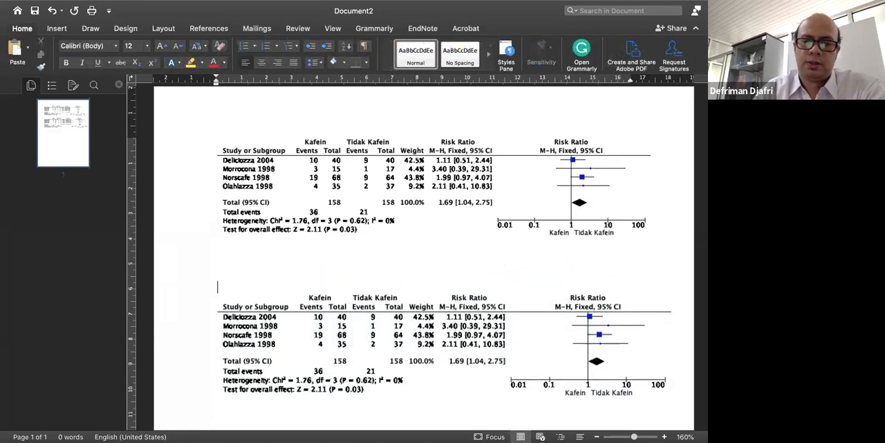
{"action": "key", "text": "Return"}
{"action": "key", "text": "Return"}
{"action": "key", "text": "Return"}
{"action": "key", "text": "Return"}
{"action": "key", "text": "Return"}
{"action": "key", "text": "Return"}
{"action": "key", "text": "Return"}
{"action": "left_click", "coordinate": [502, 273]}
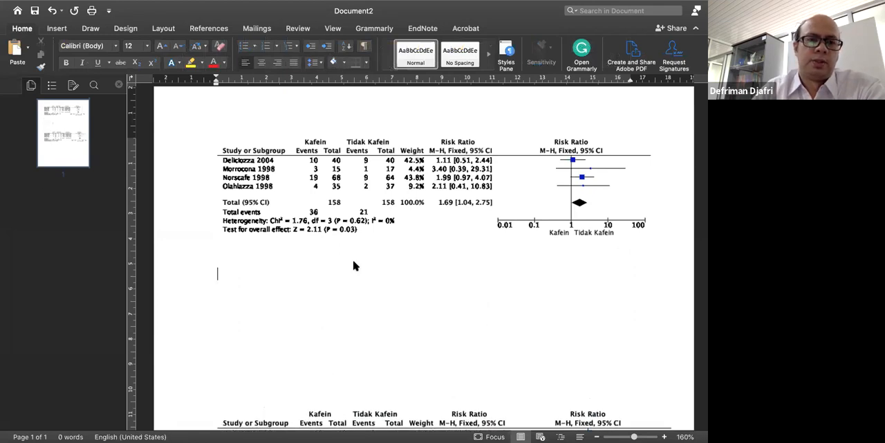
Insert the picture "Flow diagram (blank).png" from Downloads in the blank space between the two forest plots
{"action": "left_click", "coordinate": [61, 30]}
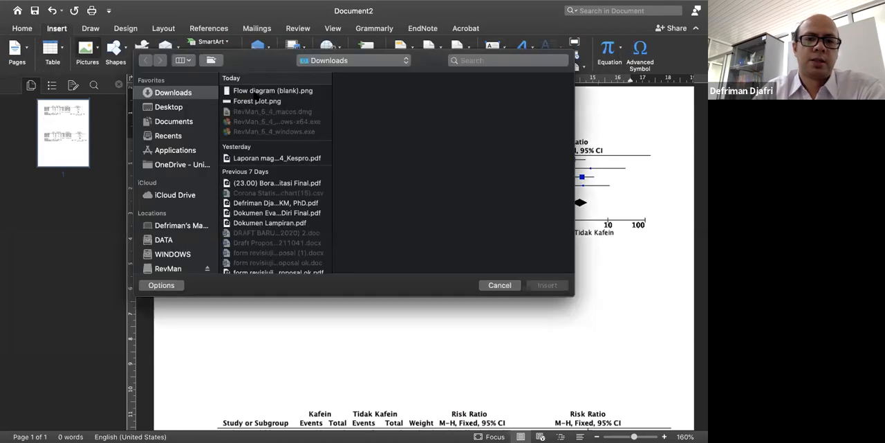
{"action": "left_click", "coordinate": [253, 91]}
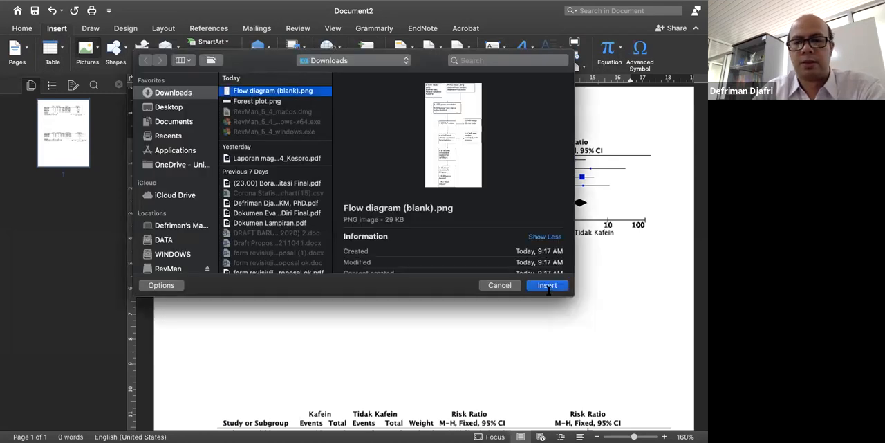
{"action": "left_click", "coordinate": [546, 287]}
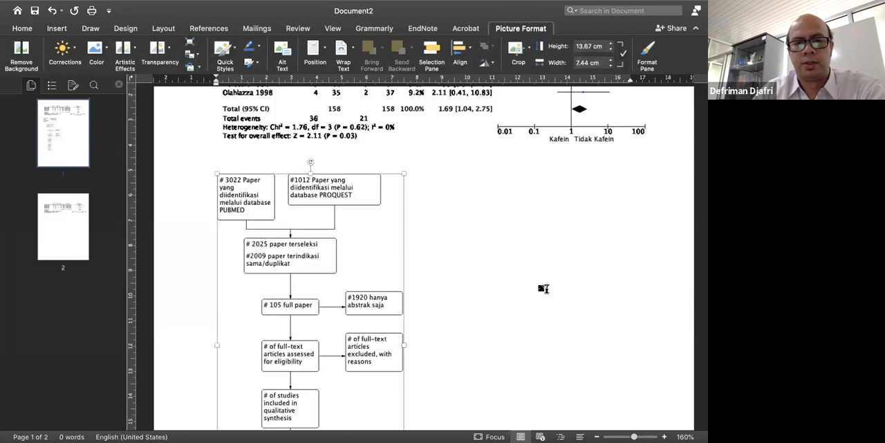
{"action": "left_click", "coordinate": [368, 287]}
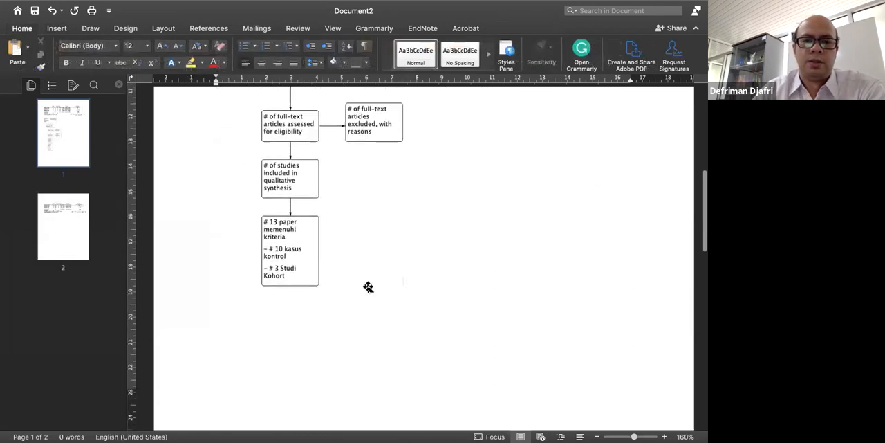
{"action": "scroll", "coordinate": [369, 287], "scroll_direction": "up", "scroll_amount": 5}
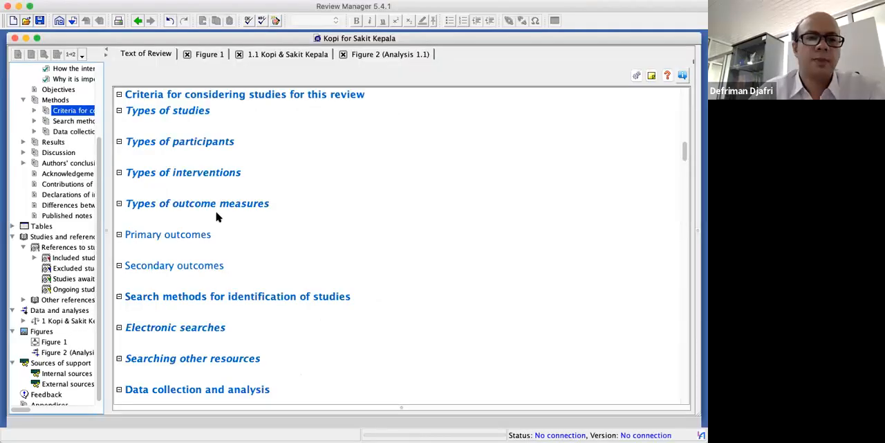
{"action": "left_click", "coordinate": [129, 6]}
{"action": "left_click", "coordinate": [168, 84]}
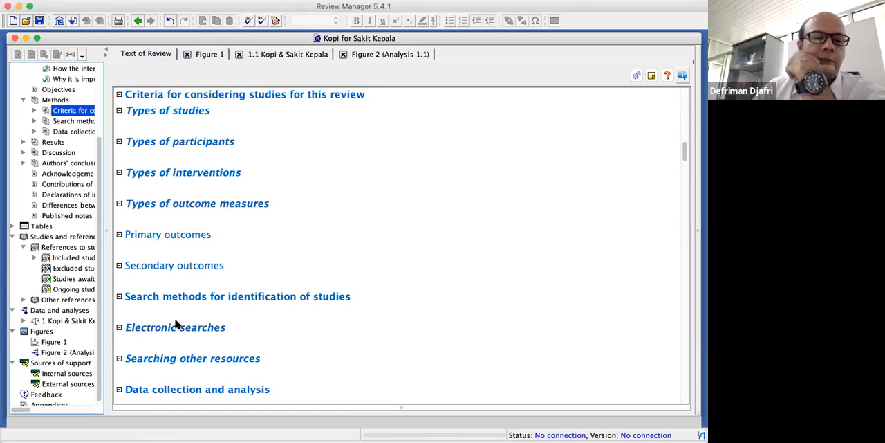
Return to outcome 1.1 Kopi & Sakit Kepala in Review Manager, preview its forest plot and close the preview
{"action": "left_click", "coordinate": [265, 59]}
{"action": "right_click", "coordinate": [235, 133]}
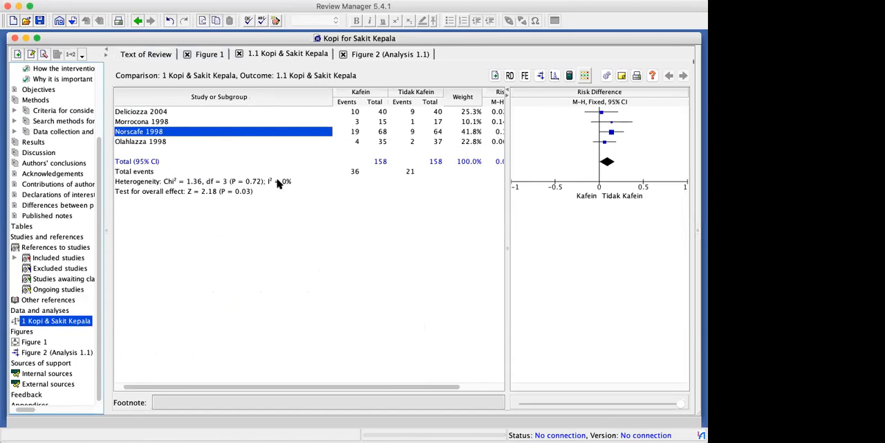
{"action": "scroll", "coordinate": [490, 114], "scroll_direction": "left", "scroll_amount": 1}
{"action": "left_click", "coordinate": [541, 77]}
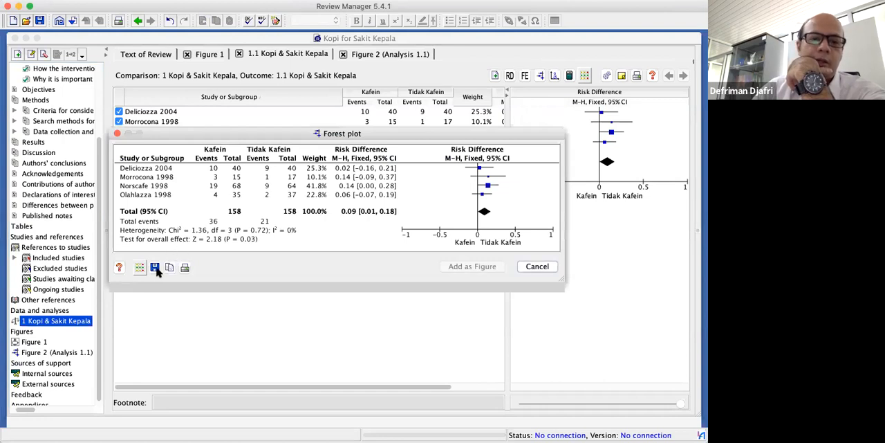
{"action": "left_click", "coordinate": [538, 267]}
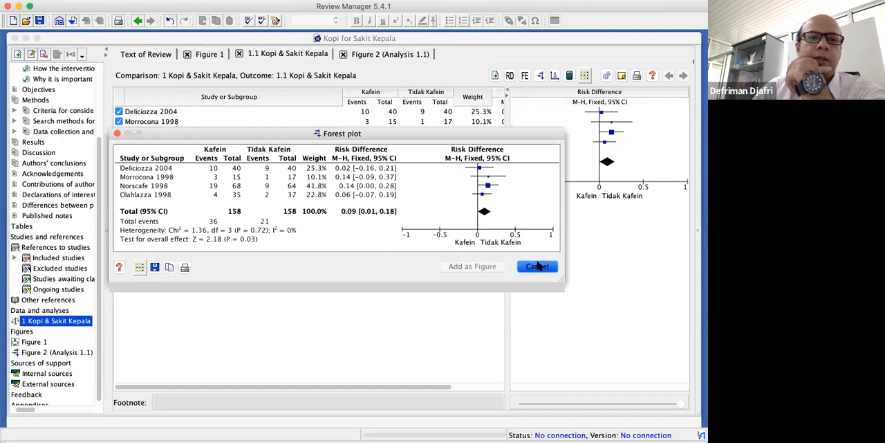
Save the review "Kopi for Sakit Kepala"
{"action": "left_click", "coordinate": [39, 22]}
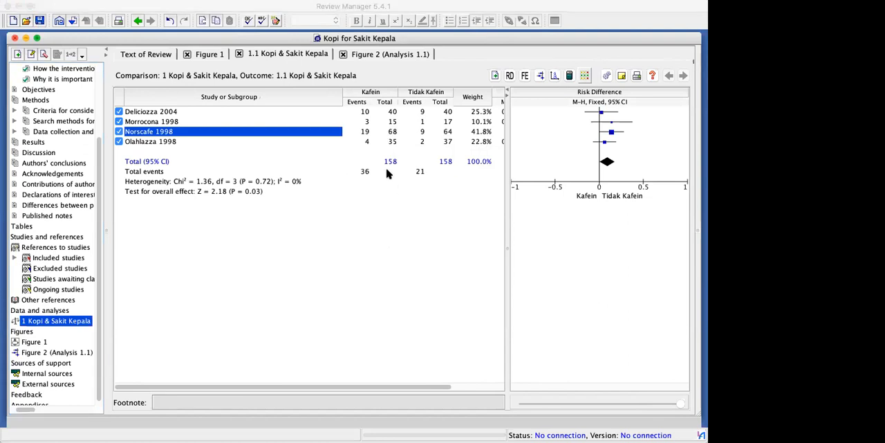
{"action": "left_click", "coordinate": [424, 322]}
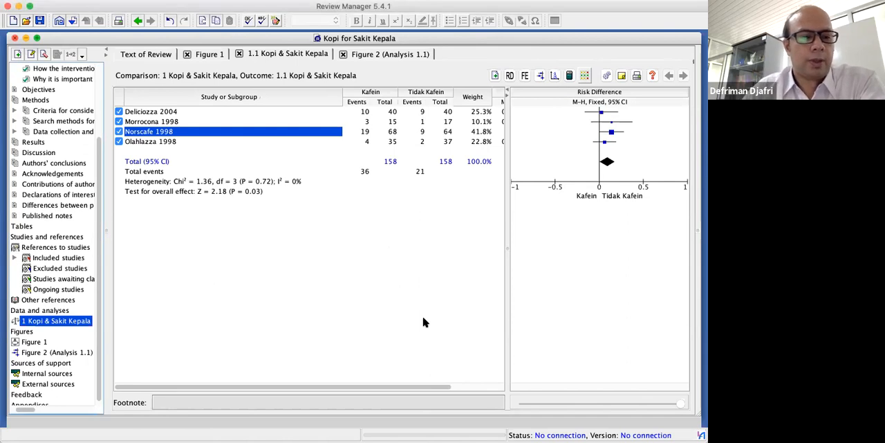